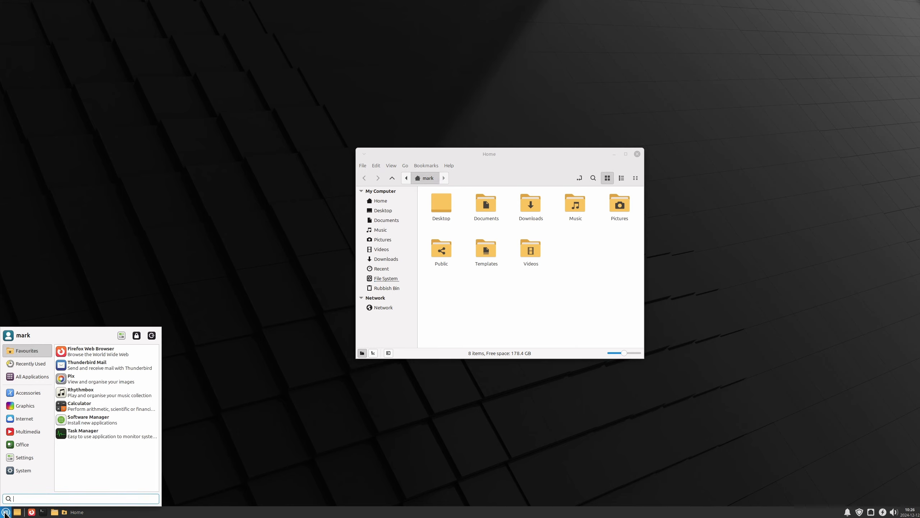
Step: Set the desktop appearance style to Mint-Y-Dark-Grey and close the Appearance settings
{"action": "left_click", "coordinate": [25, 457]}
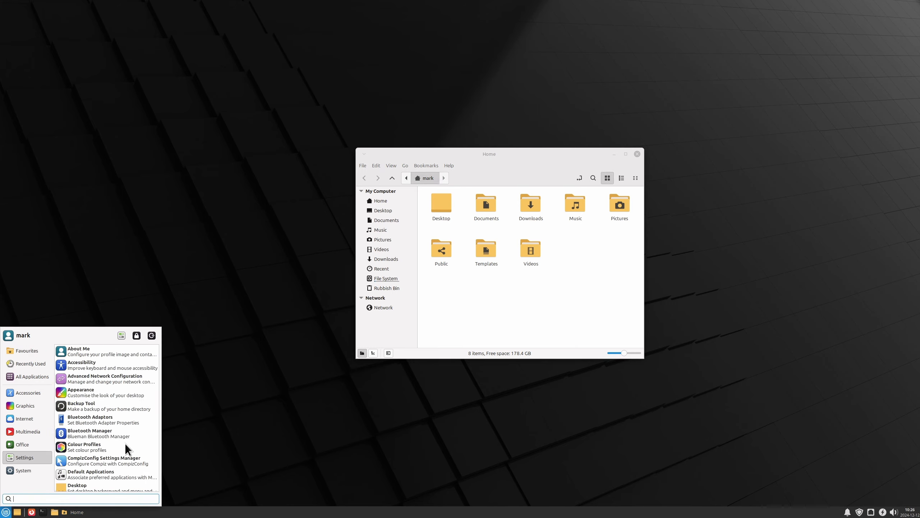
{"action": "left_click", "coordinate": [114, 392]}
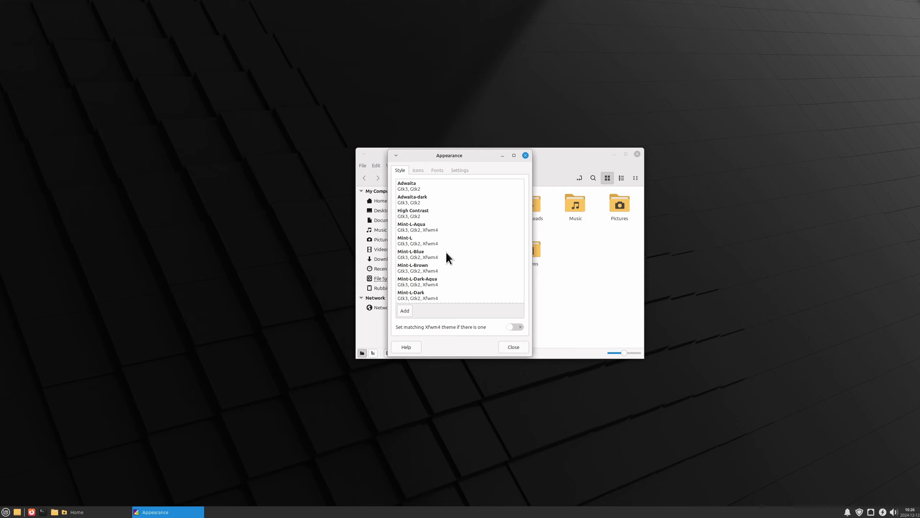
{"action": "scroll", "coordinate": [438, 252], "scroll_direction": "down", "scroll_amount": 15}
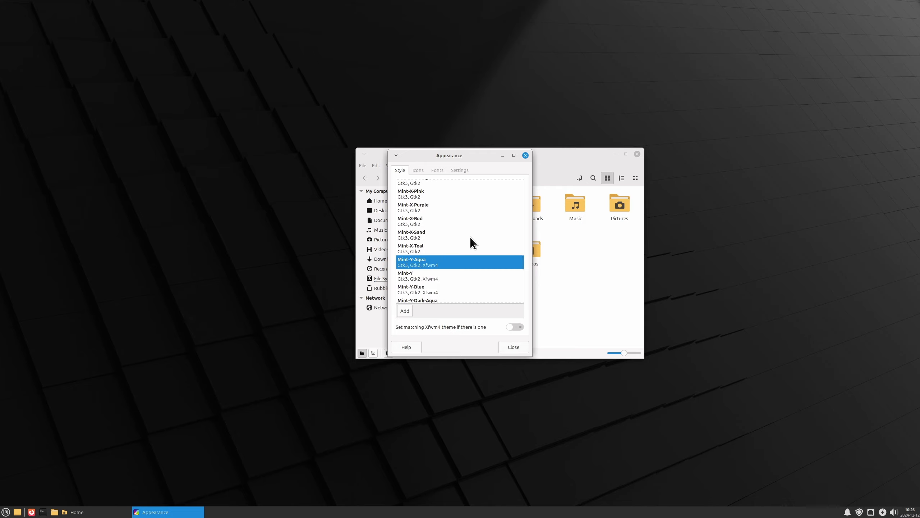
{"action": "scroll", "coordinate": [470, 237], "scroll_direction": "down", "scroll_amount": 3}
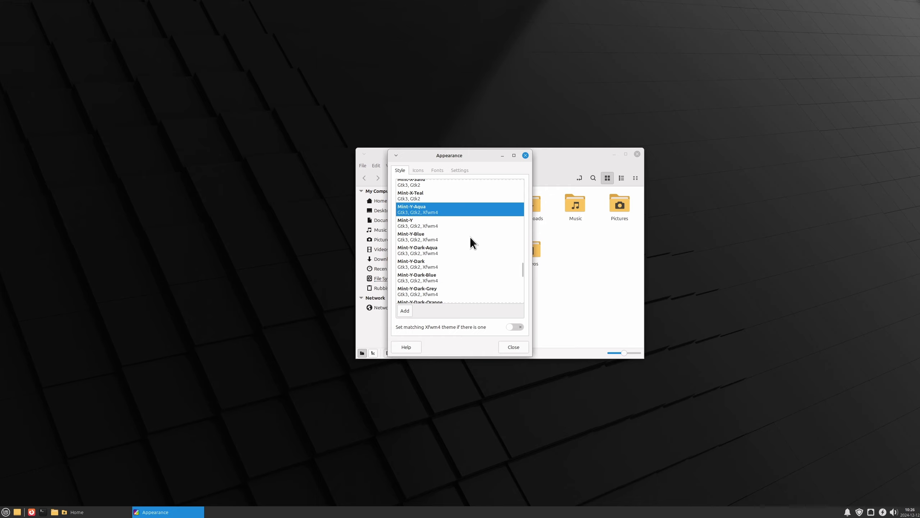
{"action": "scroll", "coordinate": [470, 238], "scroll_direction": "down", "scroll_amount": 2}
{"action": "left_click", "coordinate": [410, 255]}
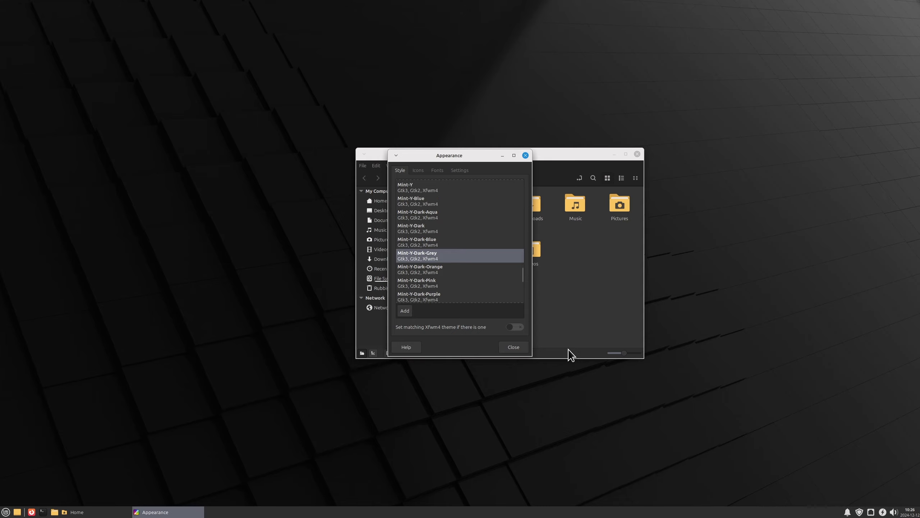
{"action": "left_click", "coordinate": [513, 347]}
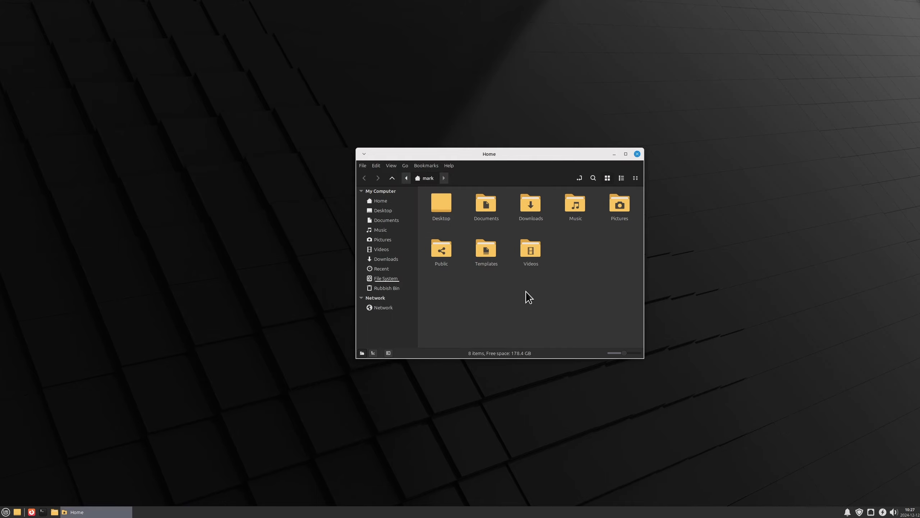
Step: Open the /usr/share folder in the file manager, starting from the file system root
{"action": "left_click", "coordinate": [386, 278]}
{"action": "scroll", "coordinate": [576, 304], "scroll_direction": "down", "scroll_amount": 3}
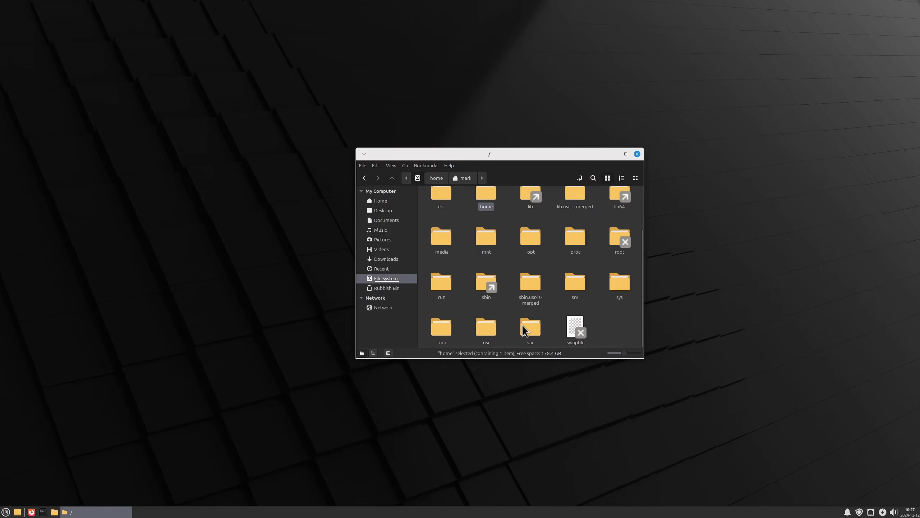
{"action": "double_click", "coordinate": [486, 328]}
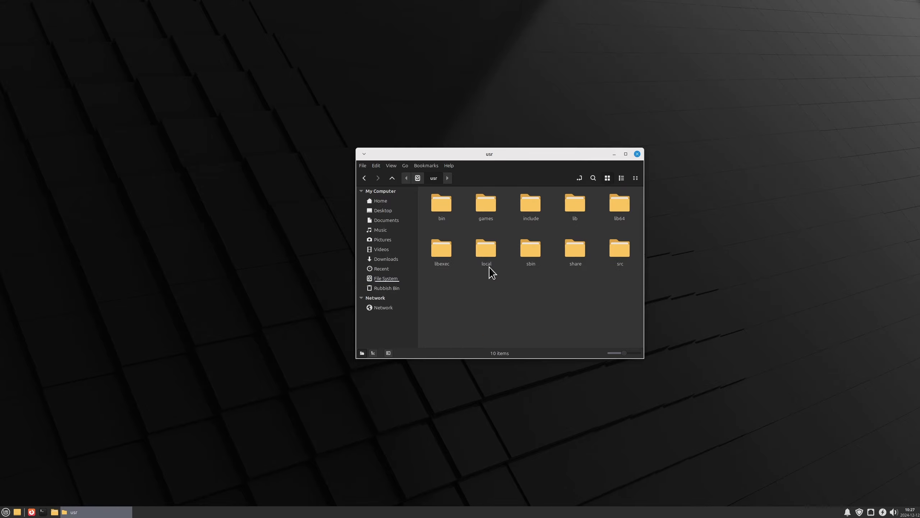
{"action": "double_click", "coordinate": [576, 248]}
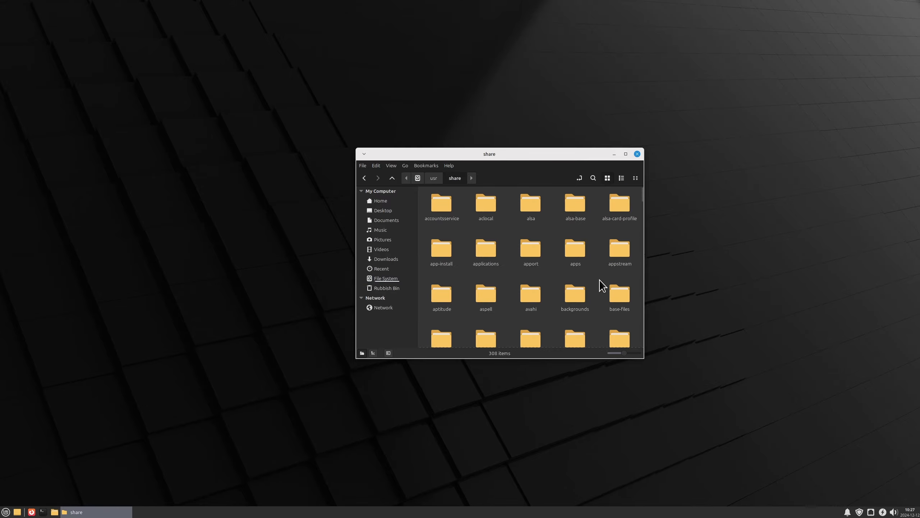
Step: Open the themes folder inside share and maximise the file manager window
{"action": "scroll", "coordinate": [602, 284], "scroll_direction": "down", "scroll_amount": 10}
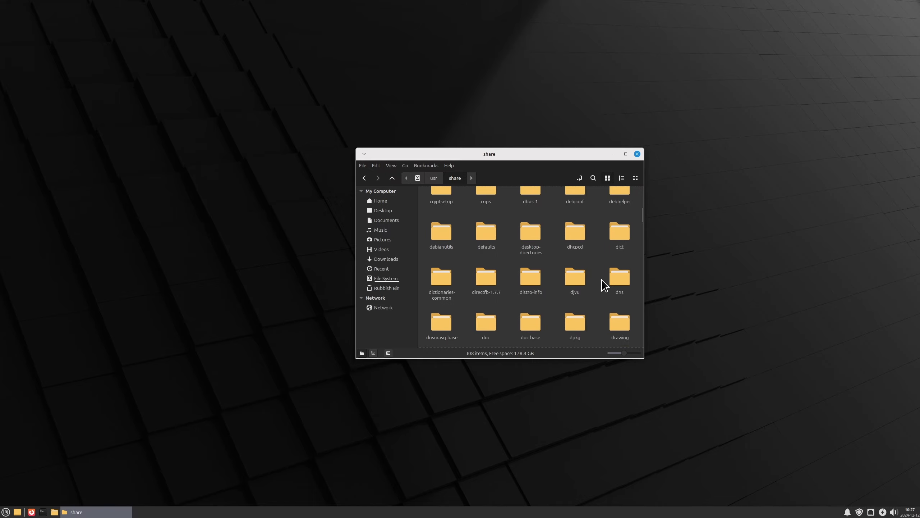
{"action": "scroll", "coordinate": [604, 285], "scroll_direction": "down", "scroll_amount": 10}
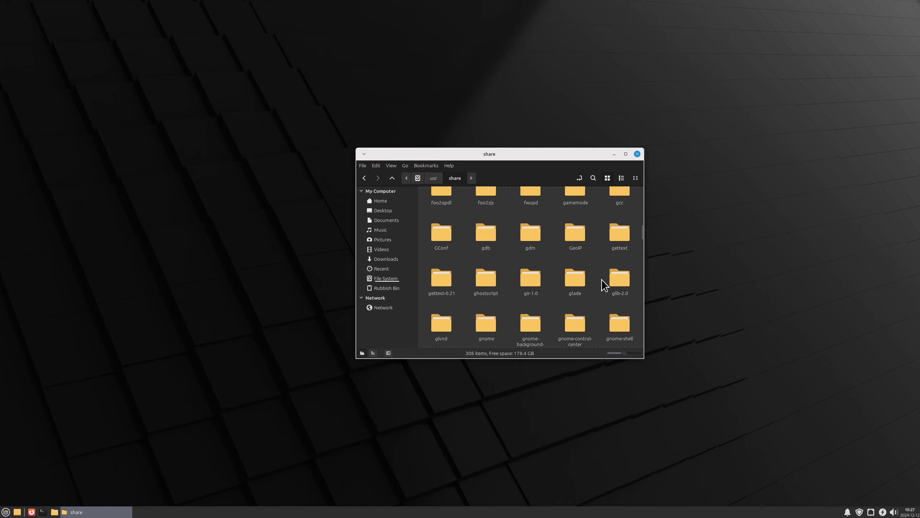
{"action": "scroll", "coordinate": [602, 279], "scroll_direction": "down", "scroll_amount": 10}
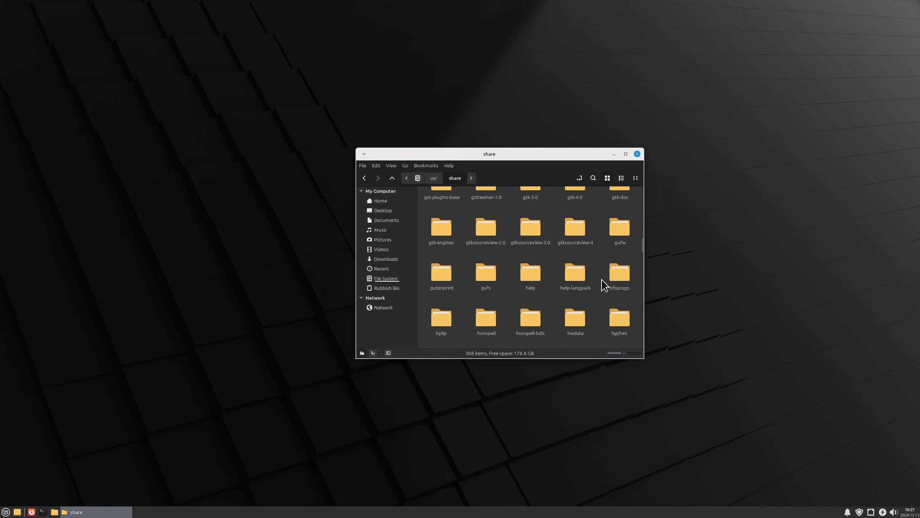
{"action": "scroll", "coordinate": [604, 285], "scroll_direction": "down", "scroll_amount": 10}
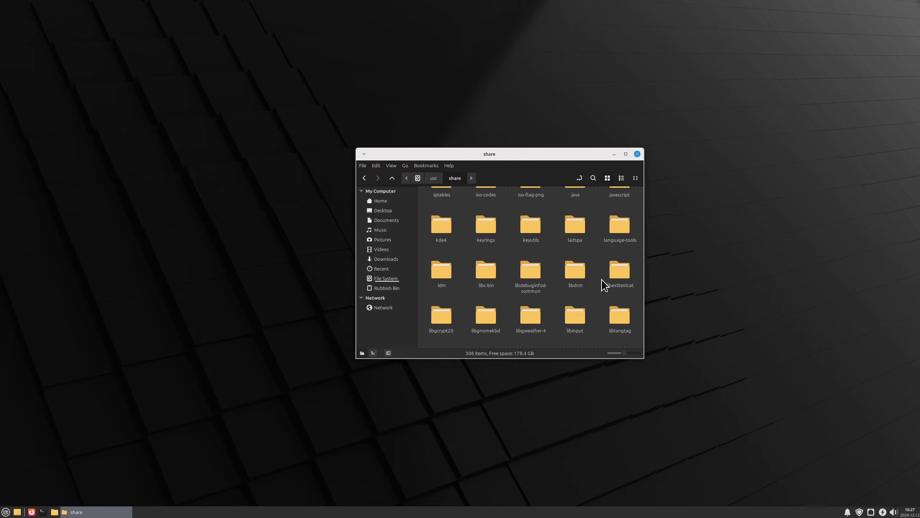
{"action": "scroll", "coordinate": [601, 279], "scroll_direction": "down", "scroll_amount": 10}
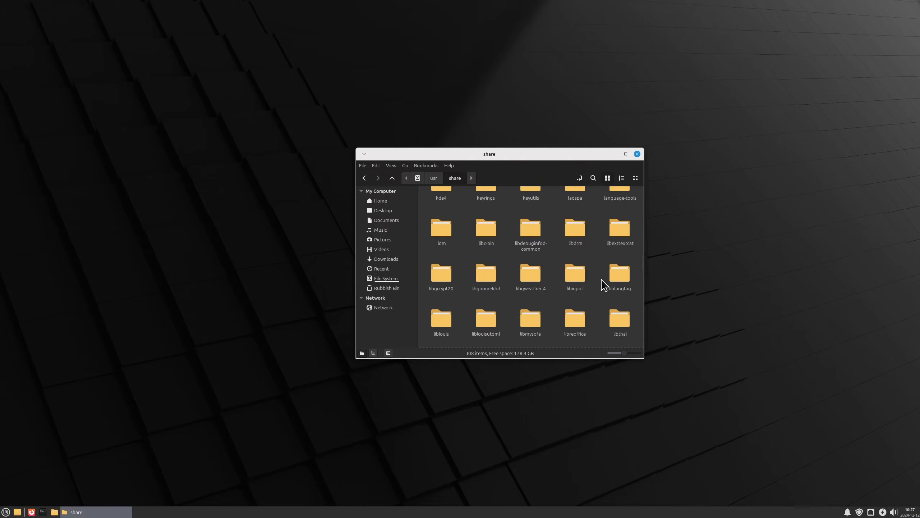
{"action": "scroll", "coordinate": [602, 279], "scroll_direction": "down", "scroll_amount": 10}
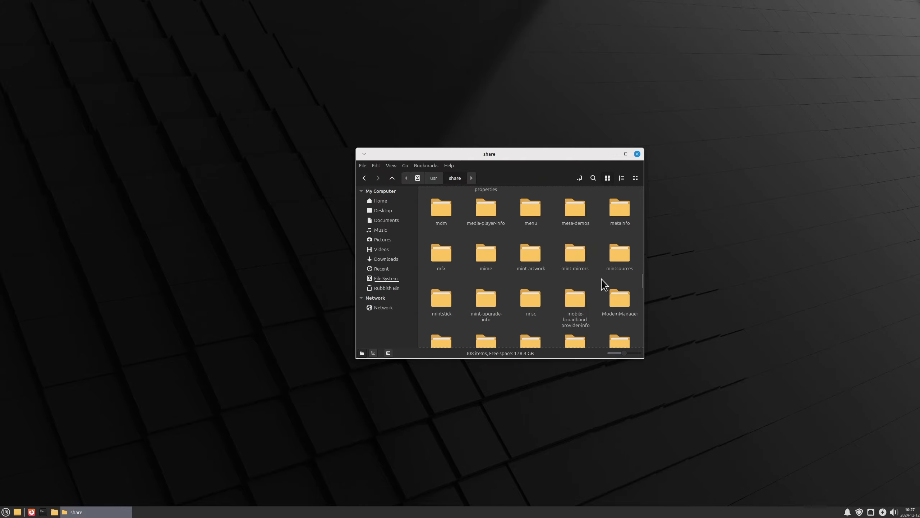
{"action": "scroll", "coordinate": [601, 282], "scroll_direction": "down", "scroll_amount": 8}
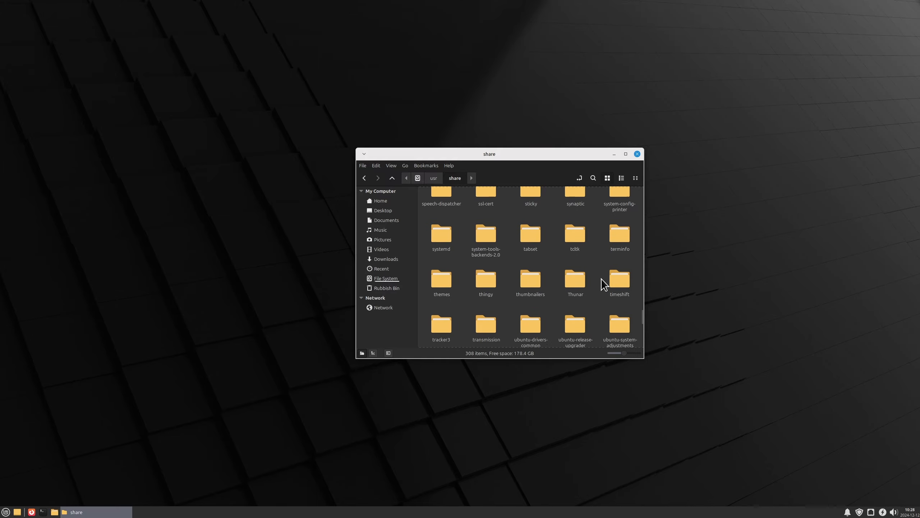
{"action": "double_click", "coordinate": [441, 279]}
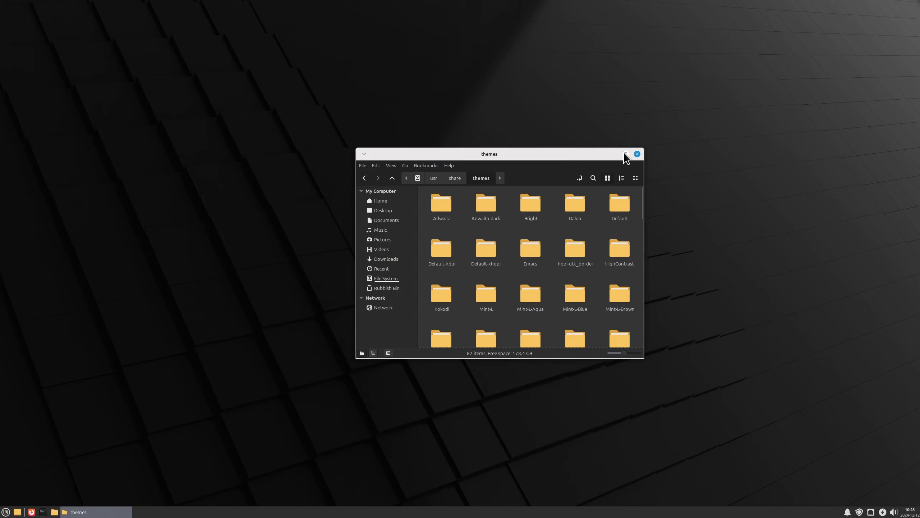
{"action": "left_click", "coordinate": [625, 154]}
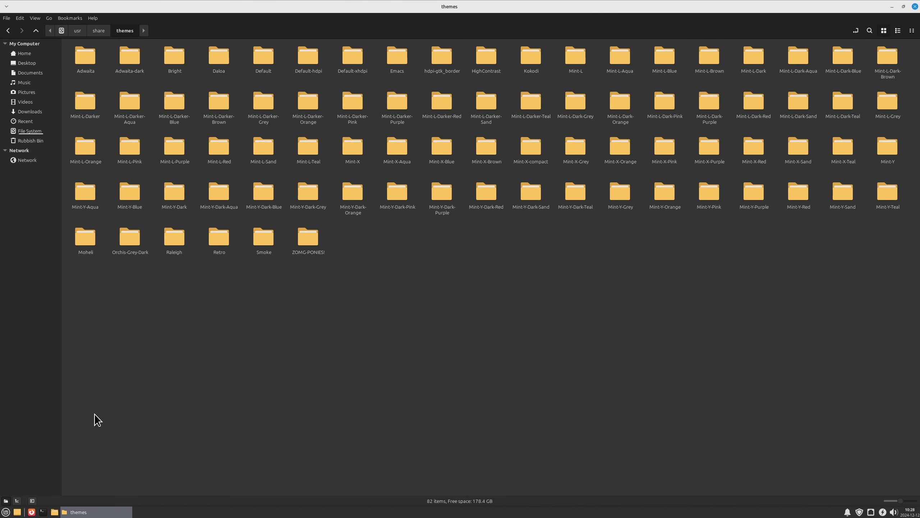
Step: Set the Window Manager theme to Mint-Y-Dark-Grey and close its settings
{"action": "left_click", "coordinate": [5, 512]}
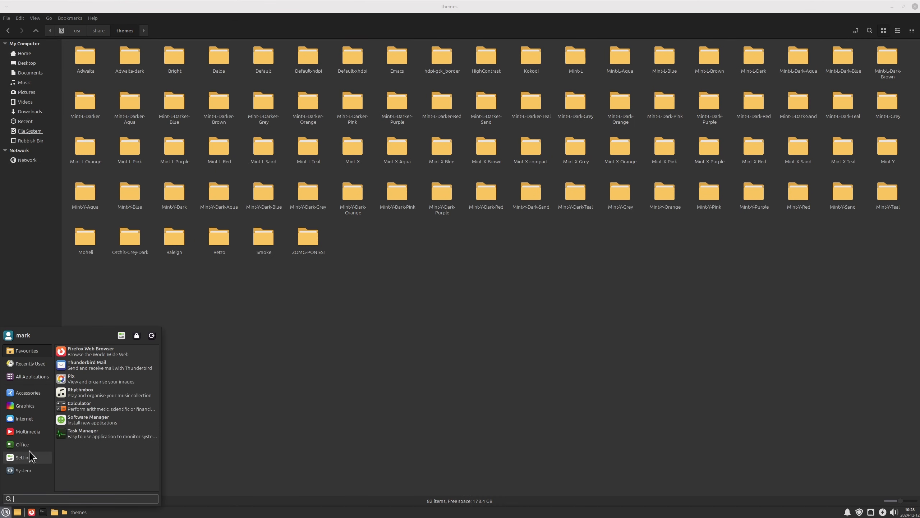
{"action": "mouse_move", "coordinate": [27, 456]}
{"action": "scroll", "coordinate": [115, 436], "scroll_direction": "down", "scroll_amount": 3}
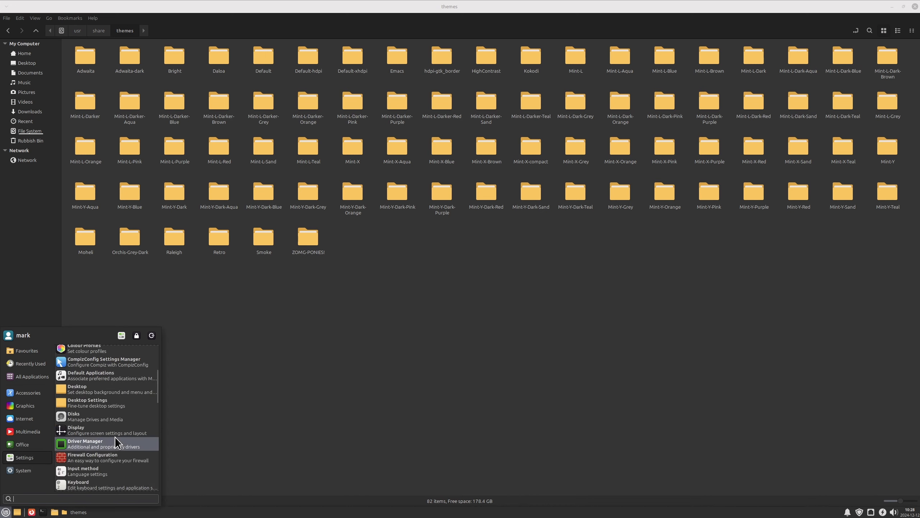
{"action": "scroll", "coordinate": [115, 437], "scroll_direction": "down", "scroll_amount": 8}
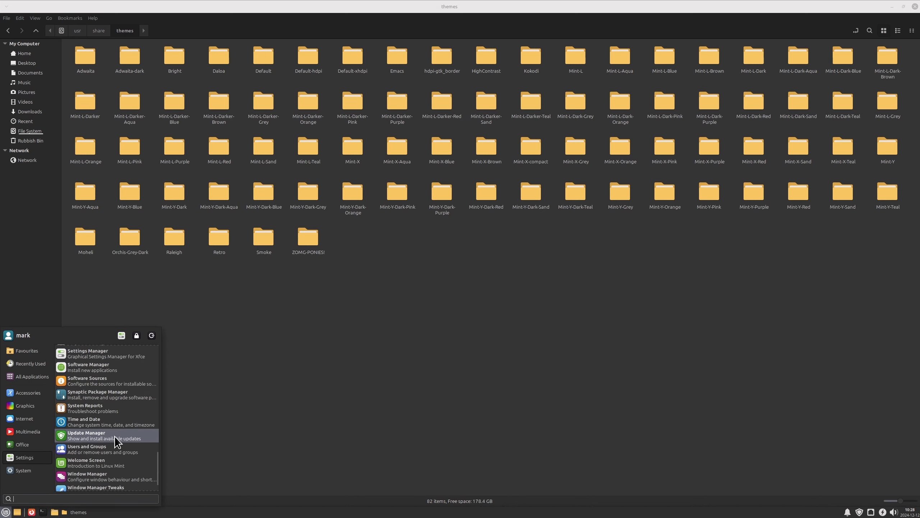
{"action": "left_click", "coordinate": [122, 476]}
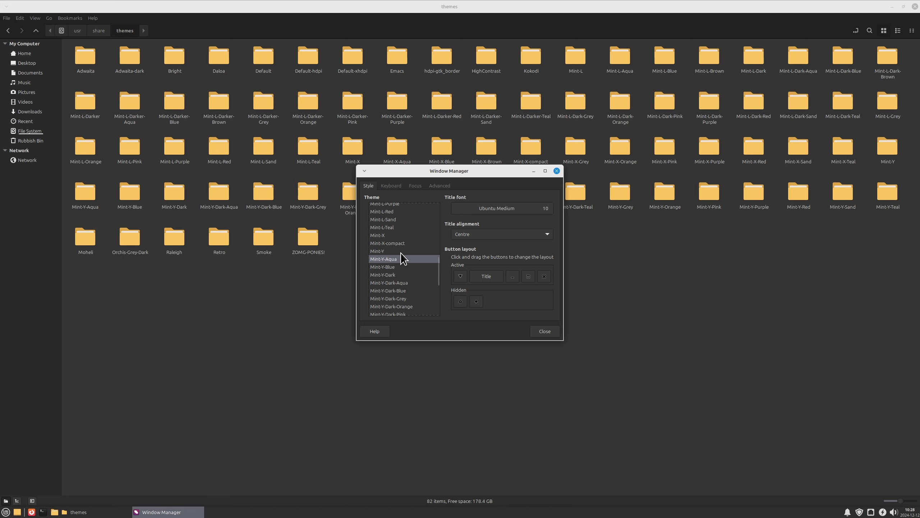
{"action": "scroll", "coordinate": [409, 273], "scroll_direction": "down", "scroll_amount": 1}
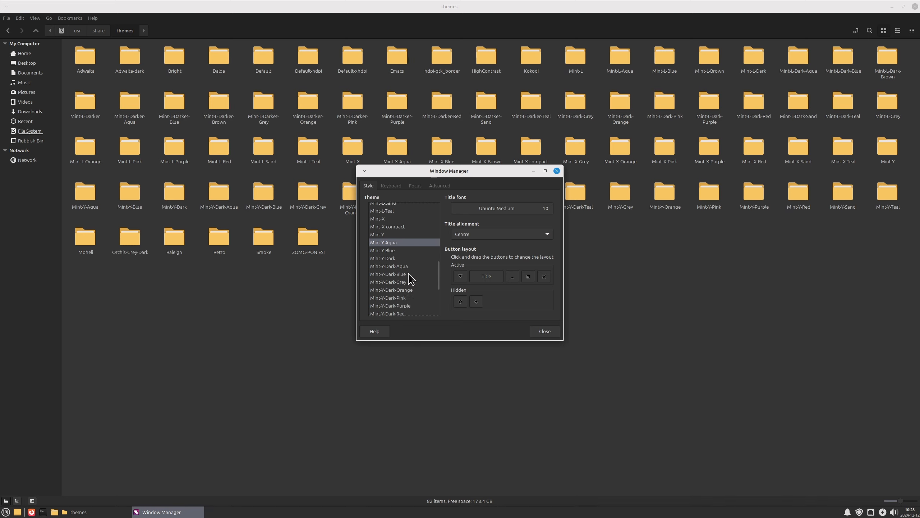
{"action": "left_click", "coordinate": [401, 283]}
{"action": "left_click", "coordinate": [547, 331]}
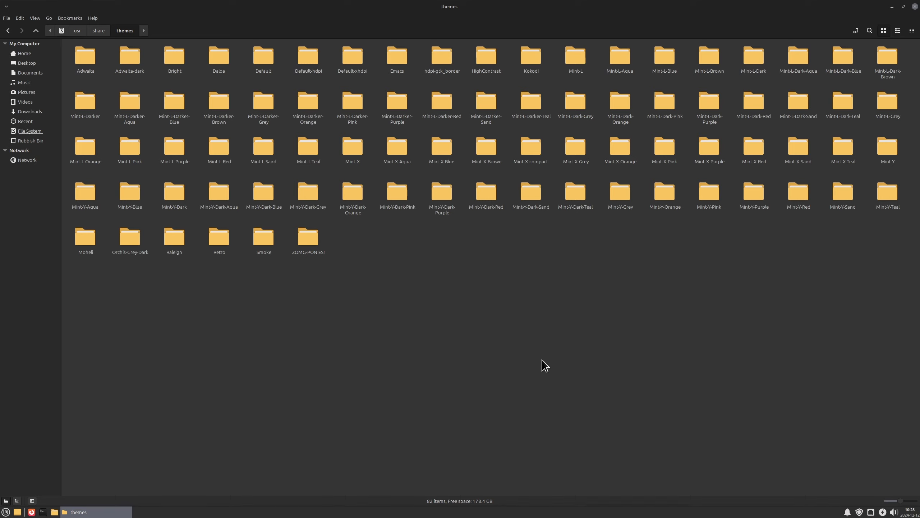
Step: Search gtk-dark.css in the Mint-Y-Dark-Grey theme's gtk-4.0 folder for "undershoot" in the text editor, then close the file
{"action": "double_click", "coordinate": [304, 193]}
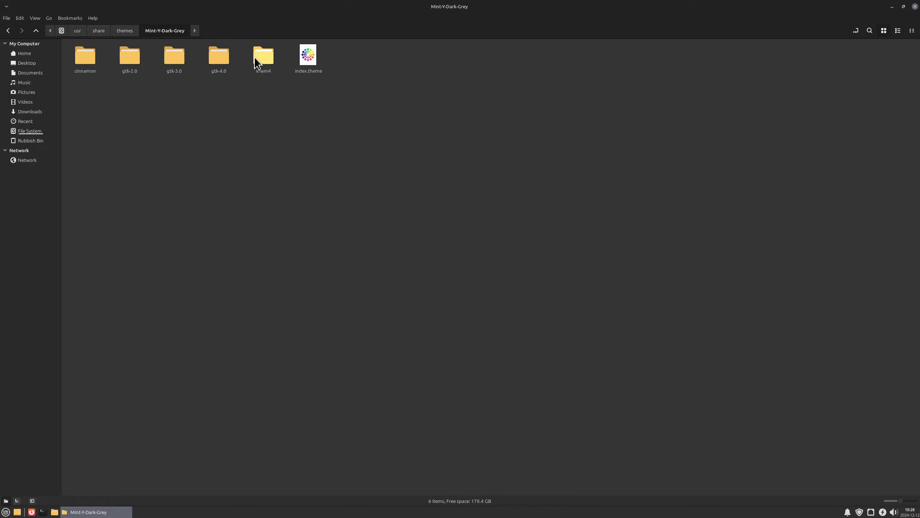
{"action": "double_click", "coordinate": [219, 58]}
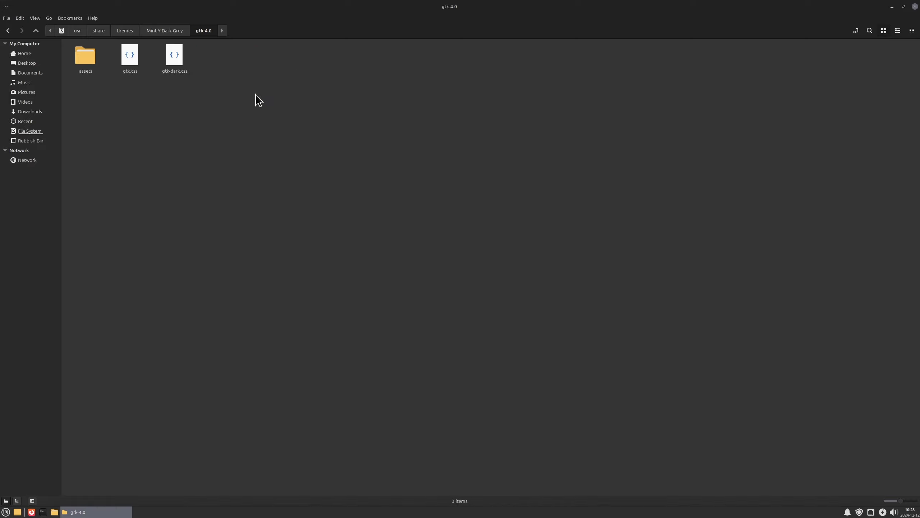
{"action": "right_click", "coordinate": [176, 66]}
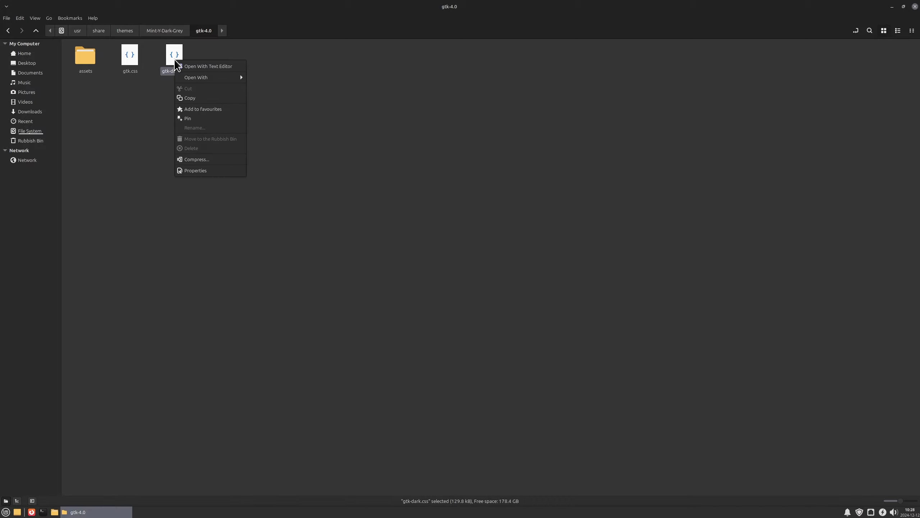
{"action": "left_click", "coordinate": [202, 66]}
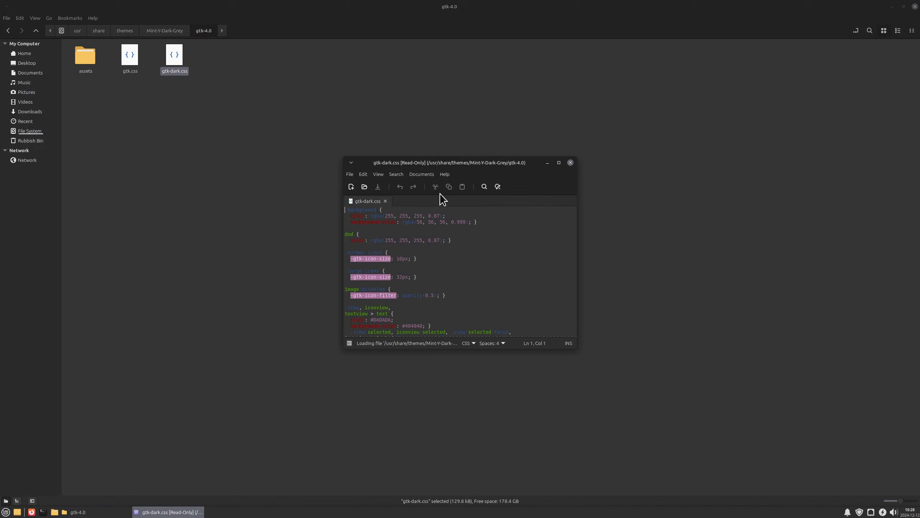
{"action": "left_click_drag", "start_coordinate": [493, 166], "coordinate": [506, 154]}
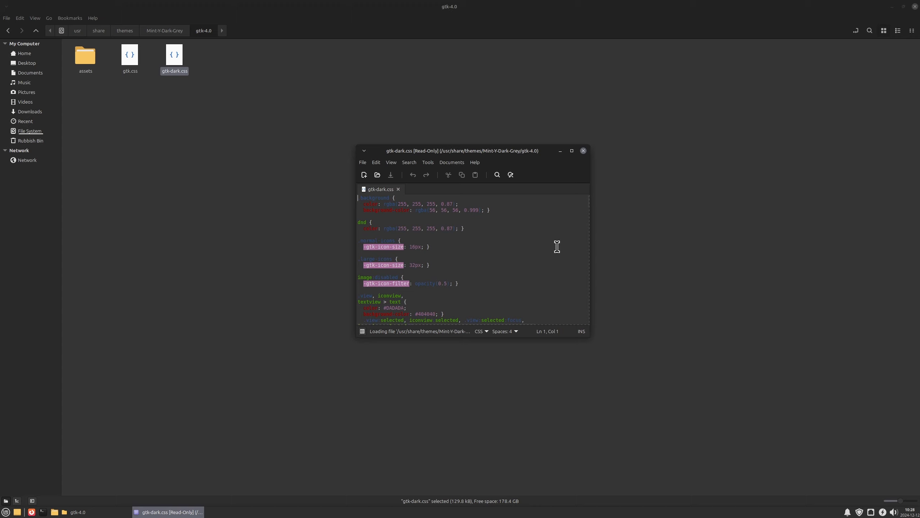
{"action": "key", "text": "ctrl+f"}
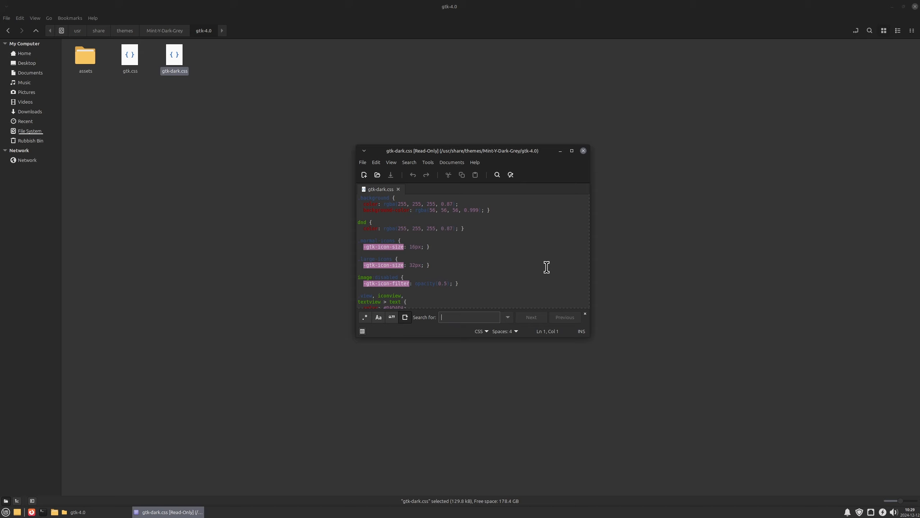
{"action": "type", "text": "undershoot"}
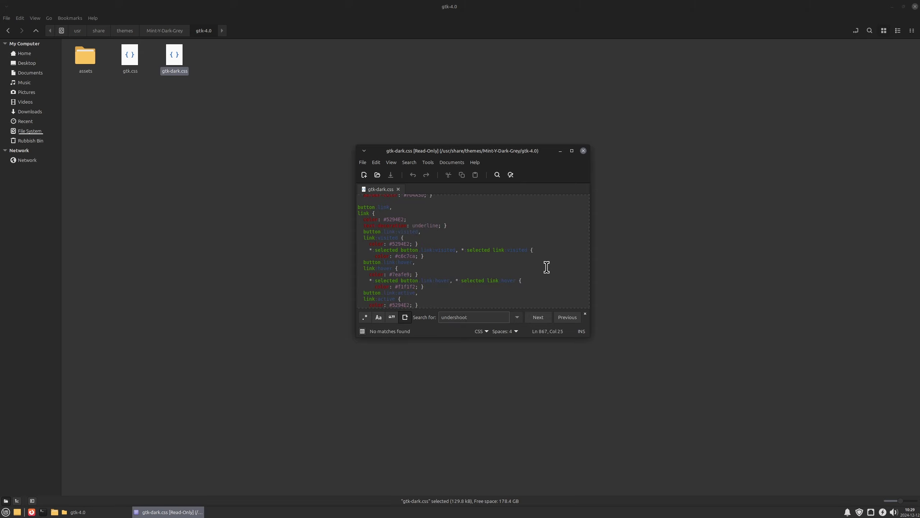
{"action": "left_click", "coordinate": [584, 150]}
Step: Search gtk.css in the same gtk-4.0 folder for "undershoot" in the text editor, then close the file
{"action": "right_click", "coordinate": [125, 57]}
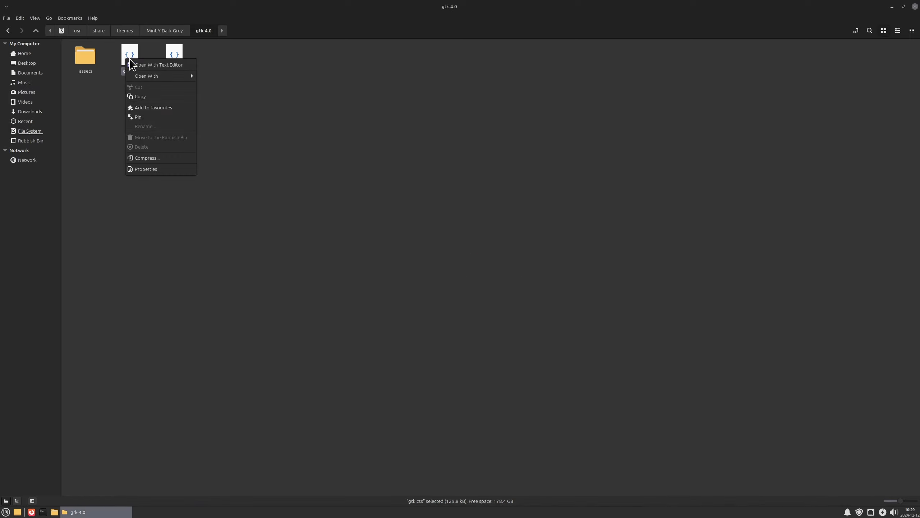
{"action": "left_click", "coordinate": [140, 64]}
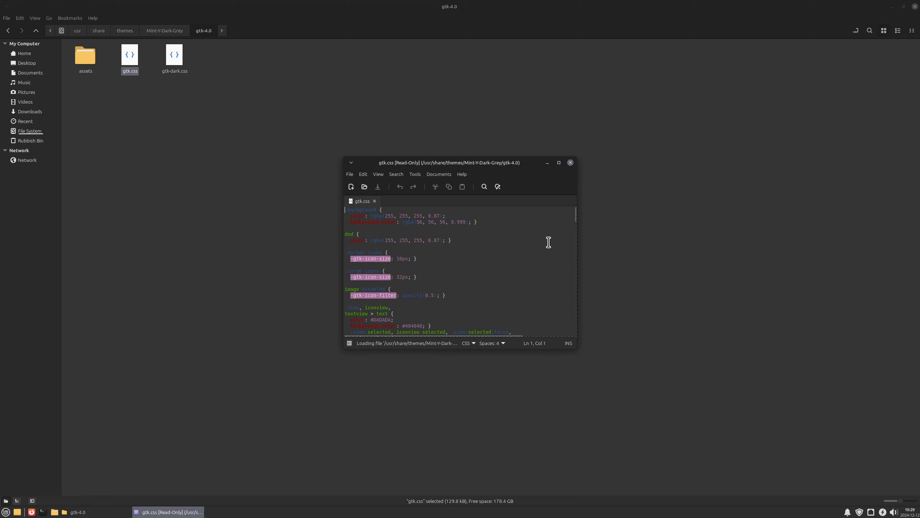
{"action": "key", "text": "ctrl+f"}
{"action": "type", "text": "undershoot"}
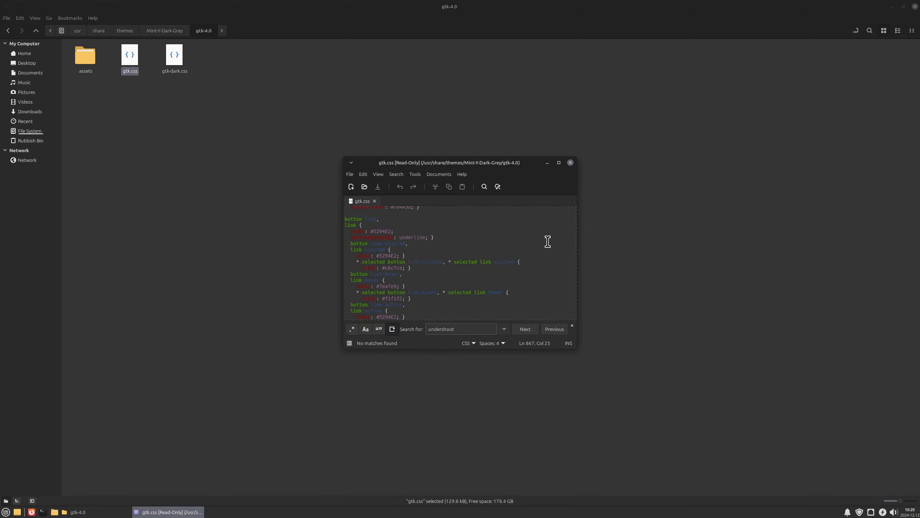
{"action": "left_click", "coordinate": [570, 162]}
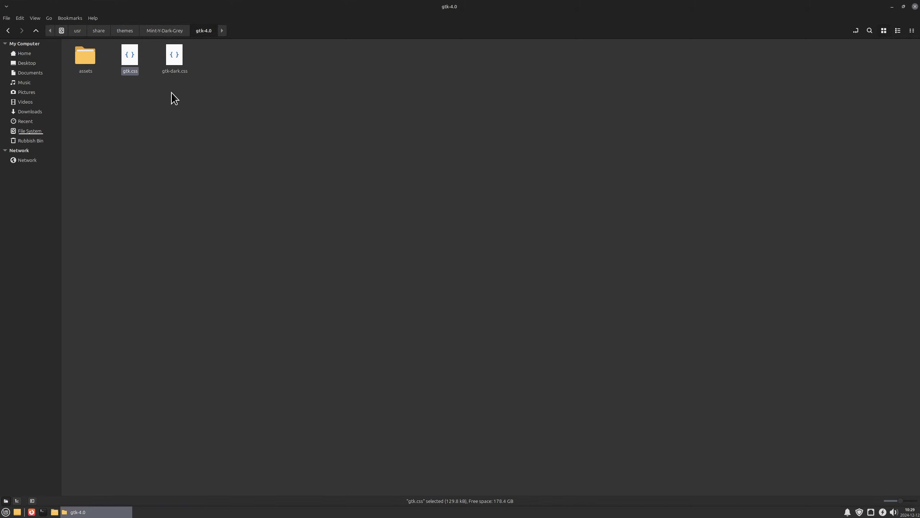
Step: Open gtk-dark.css from the Mint-Y-Dark-Grey theme's gtk-3.0 folder in the text editor and search it for "undershoot"
{"action": "left_click", "coordinate": [159, 32]}
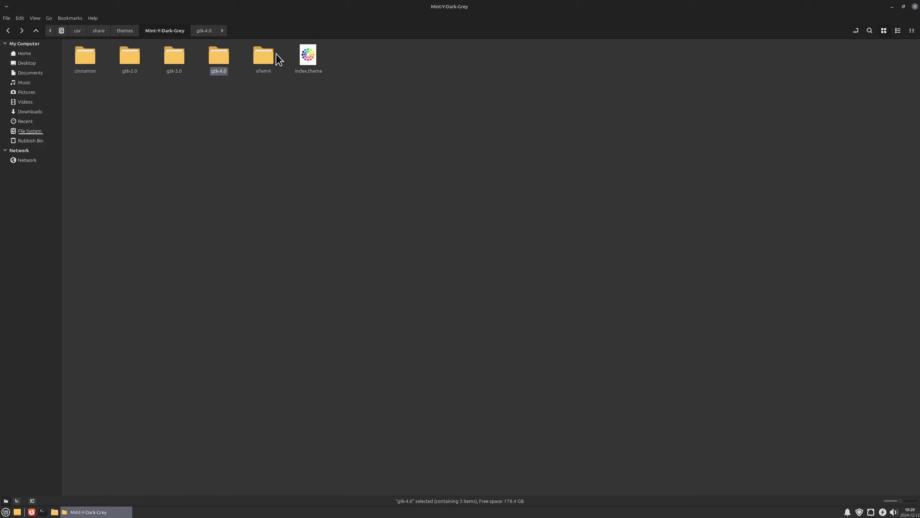
{"action": "double_click", "coordinate": [172, 57]}
{"action": "right_click", "coordinate": [169, 60]}
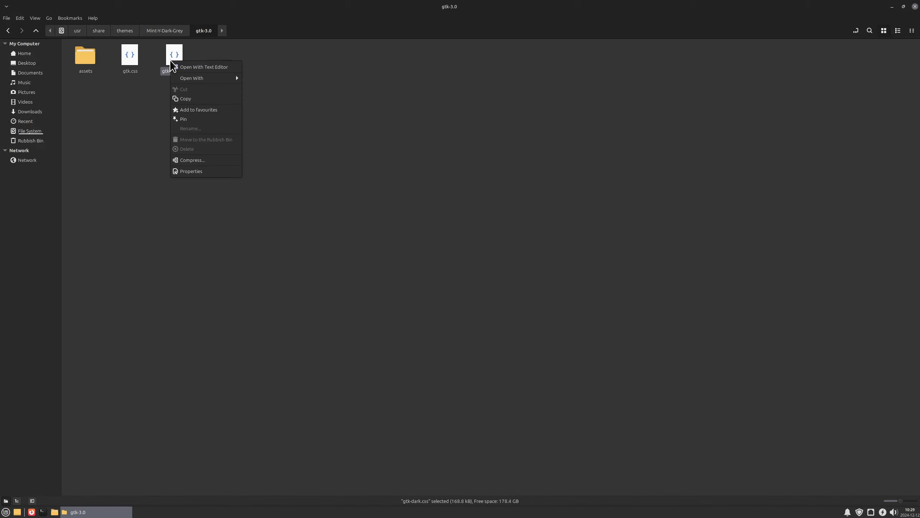
{"action": "left_click", "coordinate": [188, 66]}
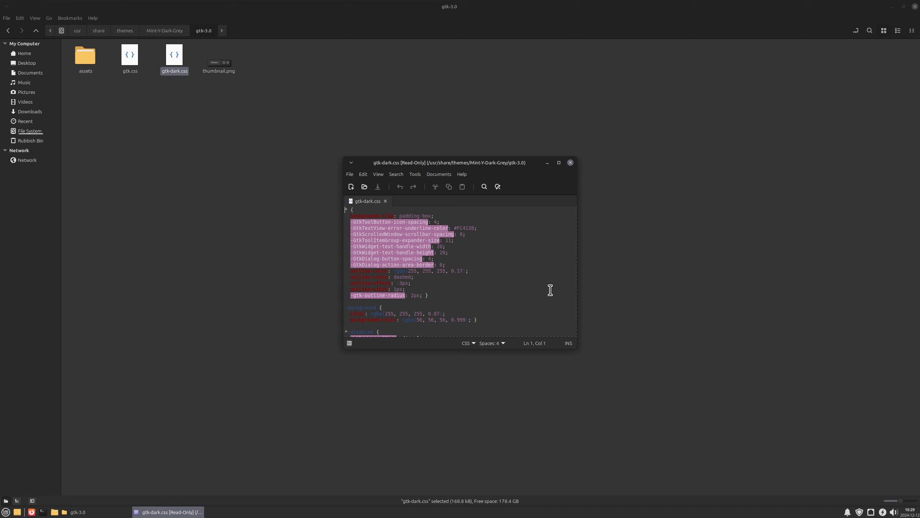
{"action": "key", "text": "ctrl+f"}
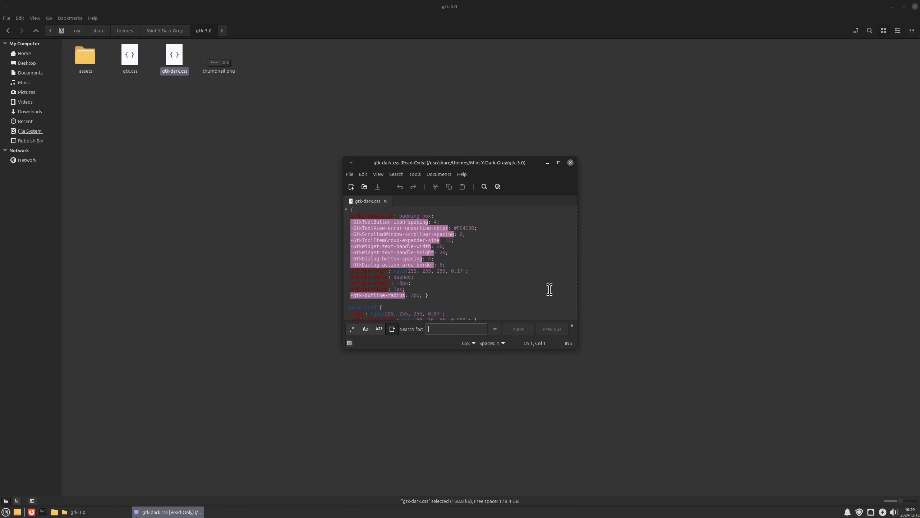
{"action": "type", "text": "un"}
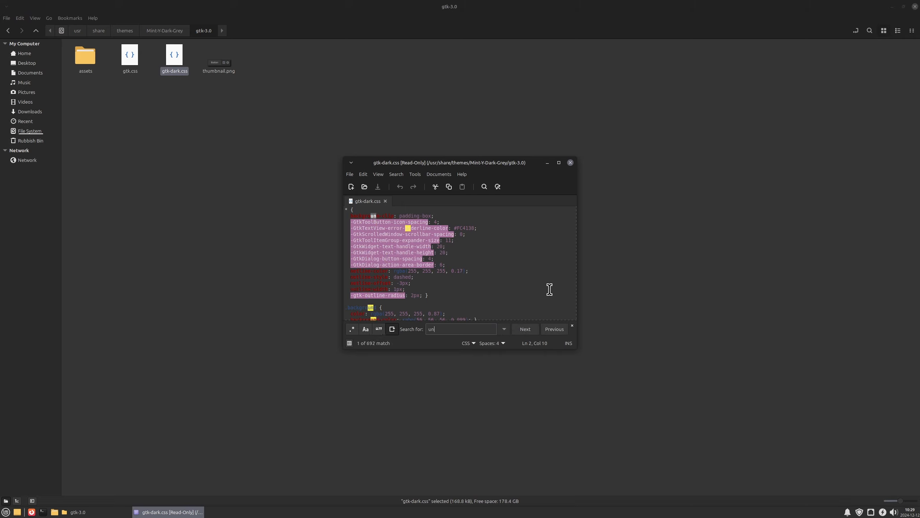
{"action": "type", "text": "dershoot"}
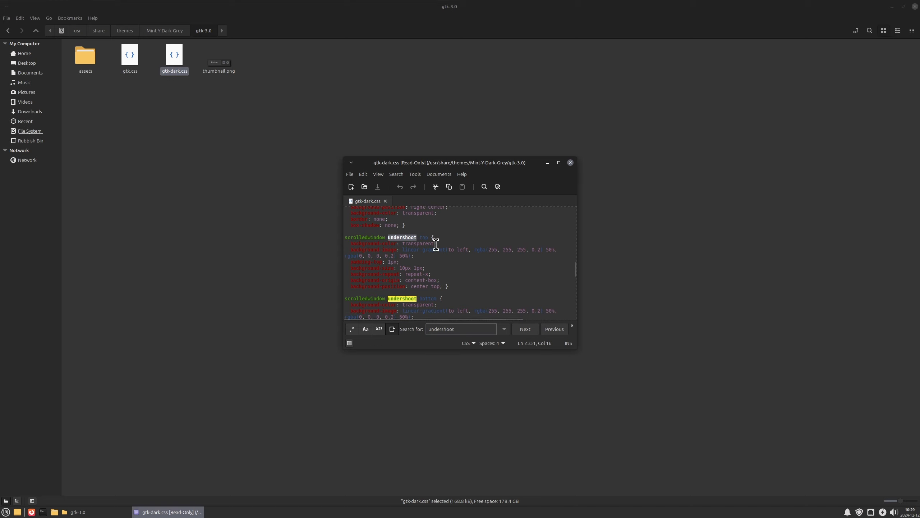
Step: Copy the value "transparent" from the undershoot.top rule's background-color and replace that rule's background-image gradient with it
{"action": "left_click_drag", "start_coordinate": [434, 244], "coordinate": [401, 244]}
{"action": "key", "text": "ctrl+c"}
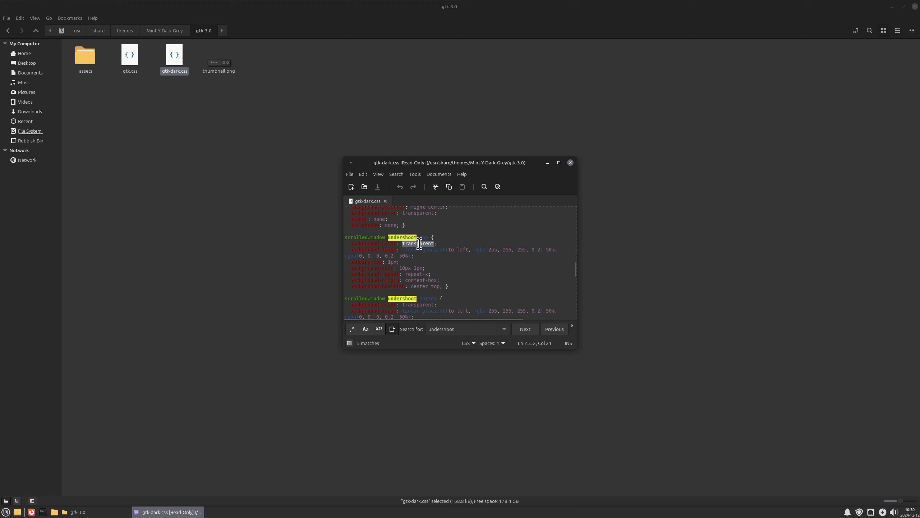
{"action": "right_click", "coordinate": [424, 242]}
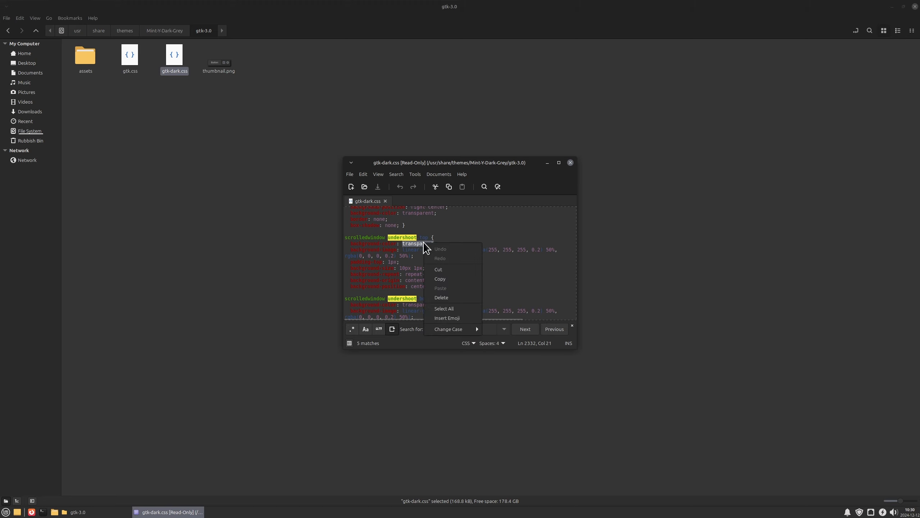
{"action": "left_click", "coordinate": [440, 279]}
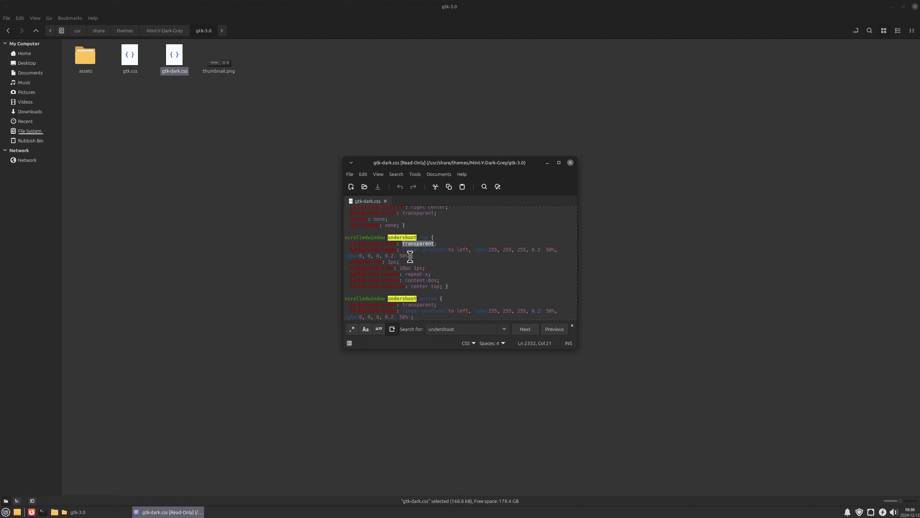
{"action": "right_click", "coordinate": [420, 244]}
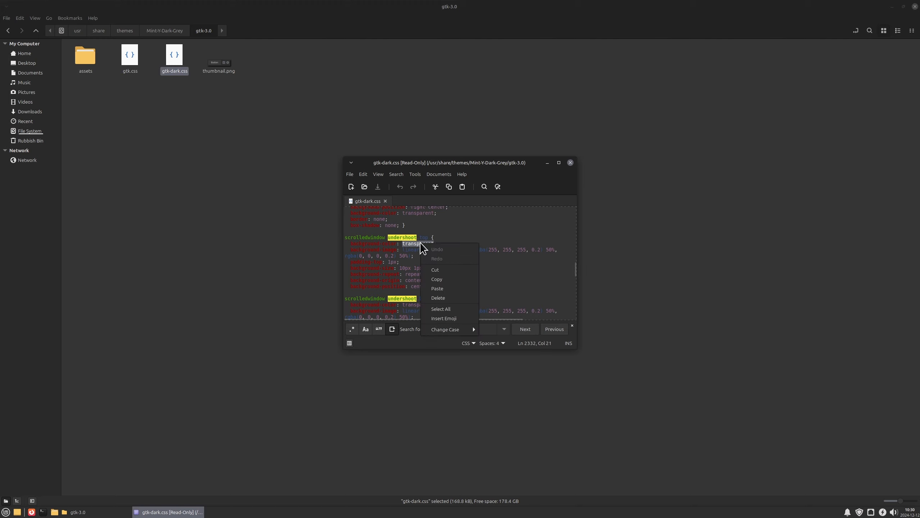
{"action": "left_click", "coordinate": [420, 257]}
{"action": "mouse_move", "coordinate": [414, 256]}
{"action": "left_mouse_down"}
{"action": "mouse_move", "coordinate": [343, 249]}
{"action": "mouse_move", "coordinate": [410, 256]}
{"action": "left_mouse_up"}
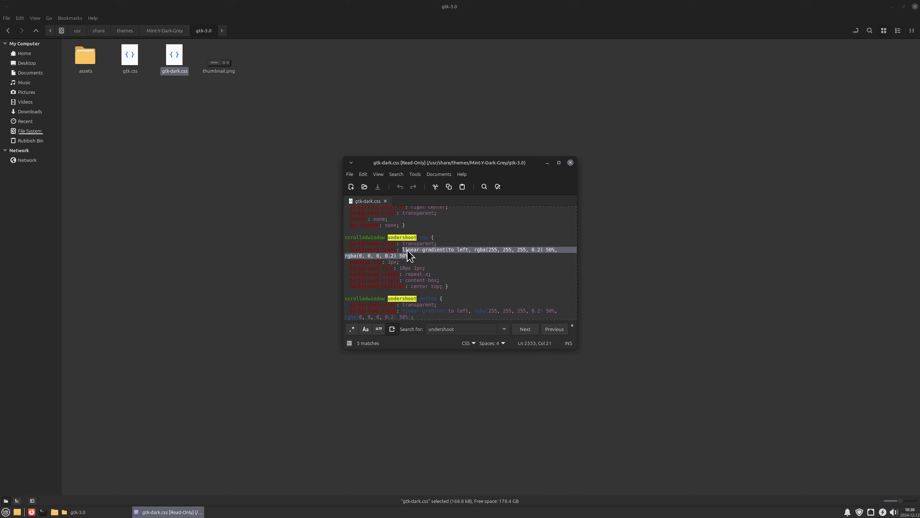
{"action": "right_click", "coordinate": [409, 256]}
{"action": "left_click", "coordinate": [439, 289]}
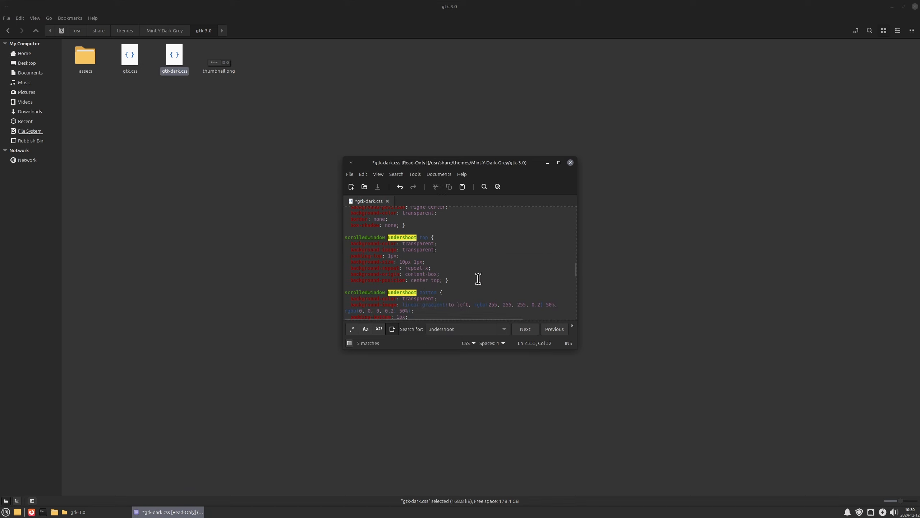
Step: Replace the background-image gradient in the undershoot.bottom rule with "transparent" and maximise the editor window
{"action": "scroll", "coordinate": [478, 278], "scroll_direction": "down", "scroll_amount": 2}
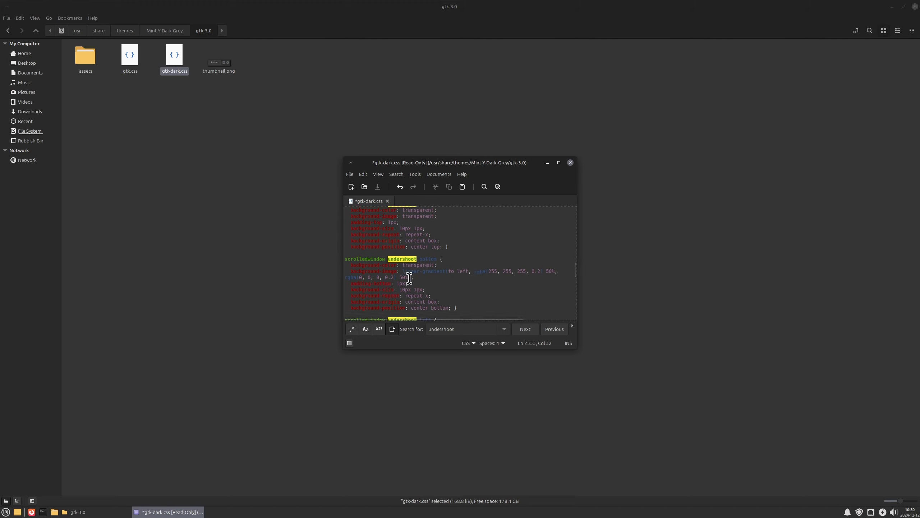
{"action": "left_click_drag", "start_coordinate": [408, 277], "coordinate": [383, 277]}
{"action": "mouse_move", "coordinate": [410, 277]}
{"action": "left_mouse_down"}
{"action": "mouse_move", "coordinate": [339, 271]}
{"action": "mouse_move", "coordinate": [440, 281]}
{"action": "mouse_move", "coordinate": [341, 272]}
{"action": "mouse_move", "coordinate": [398, 272]}
{"action": "left_mouse_up"}
{"action": "left_click", "coordinate": [411, 278]}
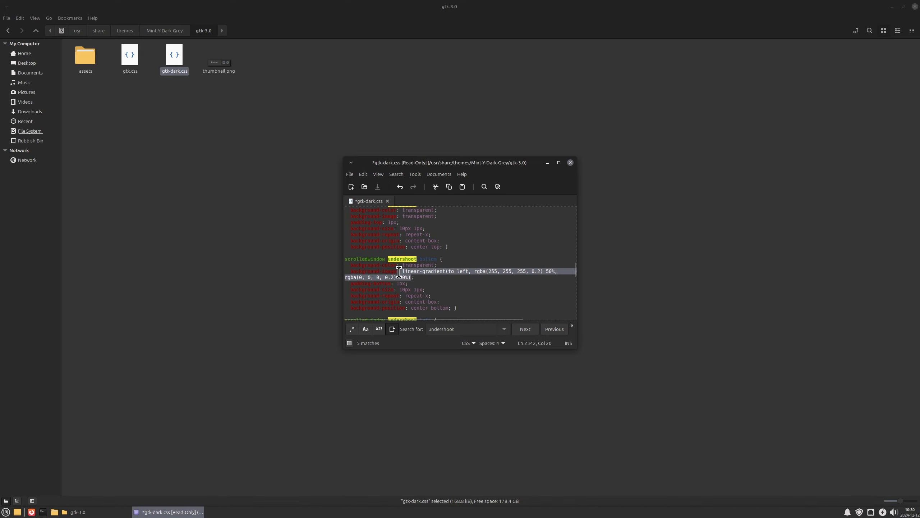
{"action": "left_click", "coordinate": [558, 162]}
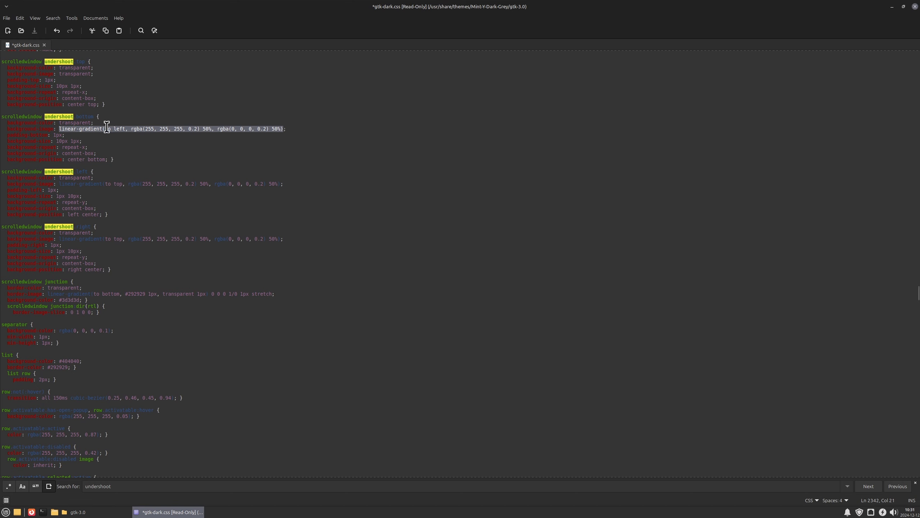
{"action": "right_click", "coordinate": [127, 130]}
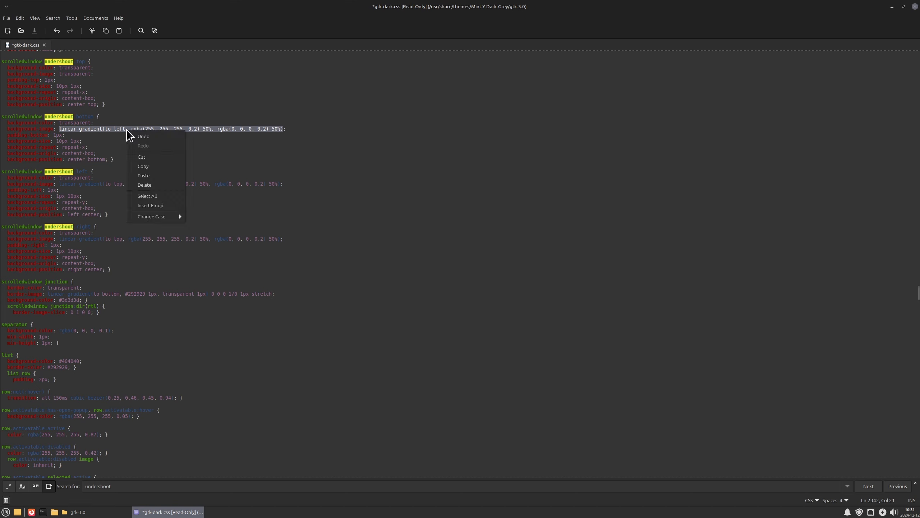
{"action": "left_click", "coordinate": [158, 174]}
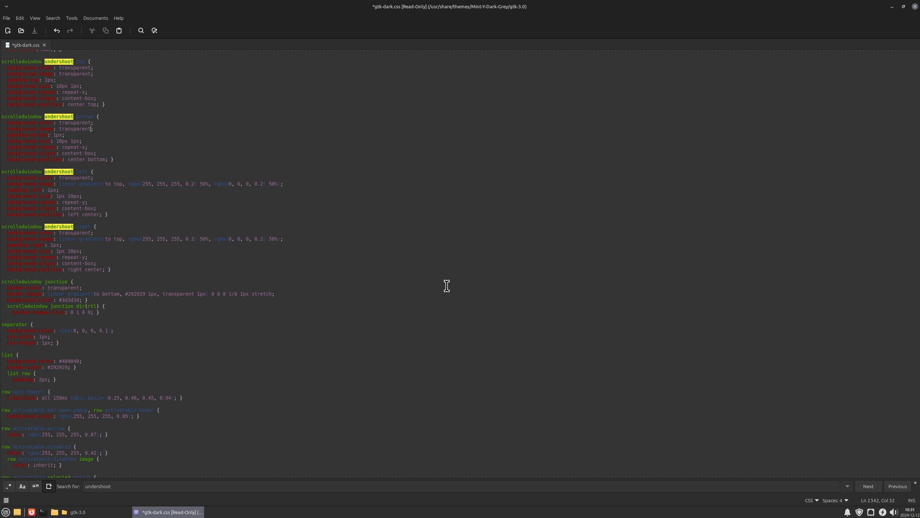
Step: Enlarge the editor text and replace the background-image gradient in the undershoot.left rule with "transparent"
{"action": "key", "text": "ctrl+plus"}
{"action": "key", "text": "ctrl+plus"}
{"action": "key", "text": "ctrl+plus"}
{"action": "key", "text": "ctrl+plus"}
{"action": "key", "text": "ctrl+plus"}
{"action": "key", "text": "ctrl+plus"}
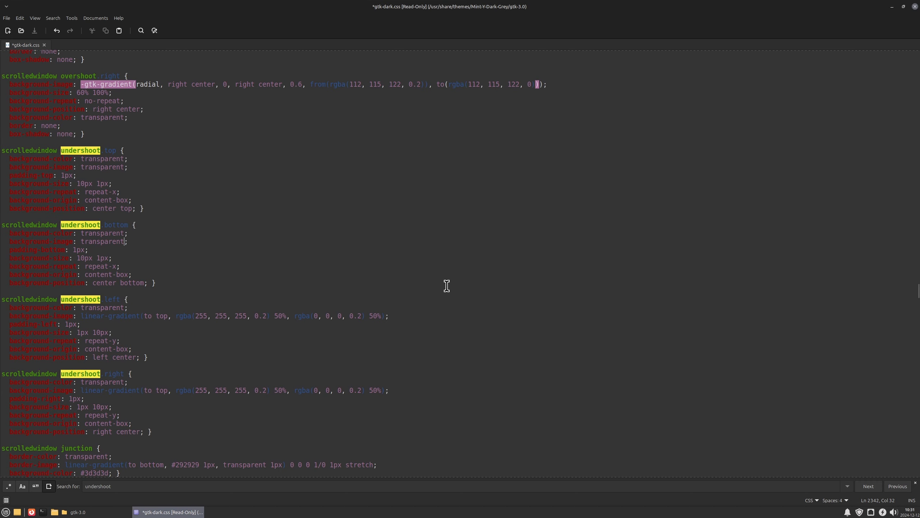
{"action": "key", "text": "ctrl+plus"}
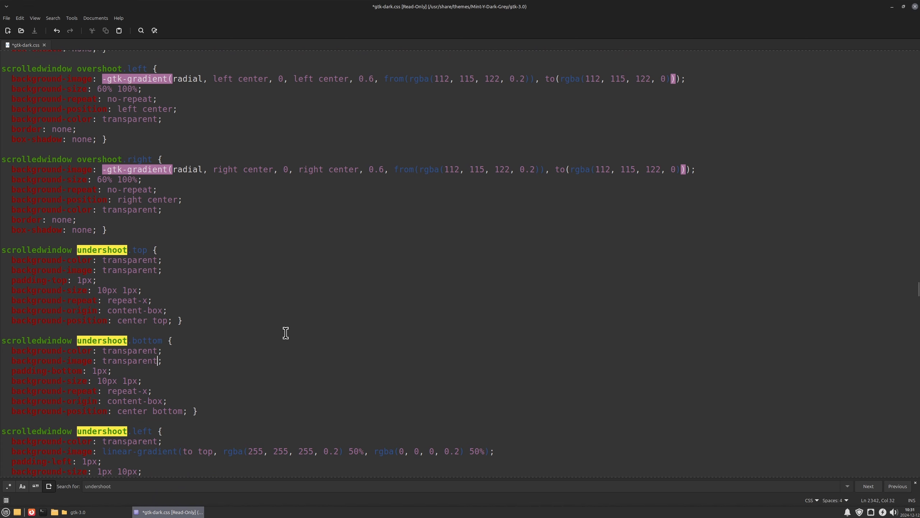
{"action": "scroll", "coordinate": [286, 333], "scroll_direction": "down", "scroll_amount": 5}
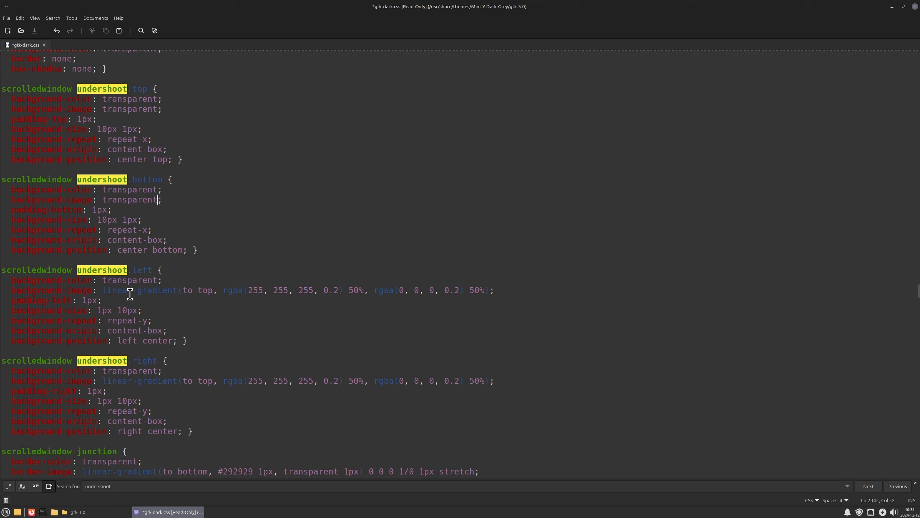
{"action": "left_click_drag", "start_coordinate": [490, 291], "coordinate": [102, 291]}
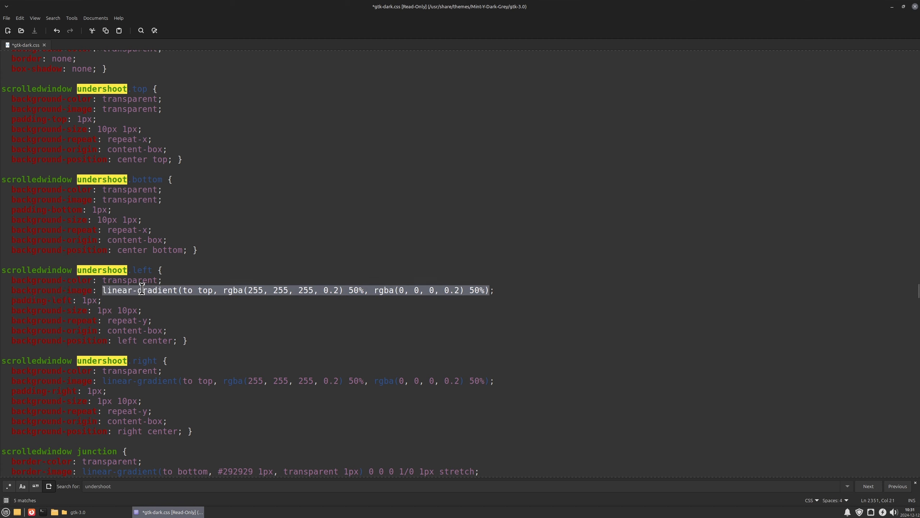
{"action": "right_click", "coordinate": [184, 291]}
{"action": "left_click", "coordinate": [212, 341]}
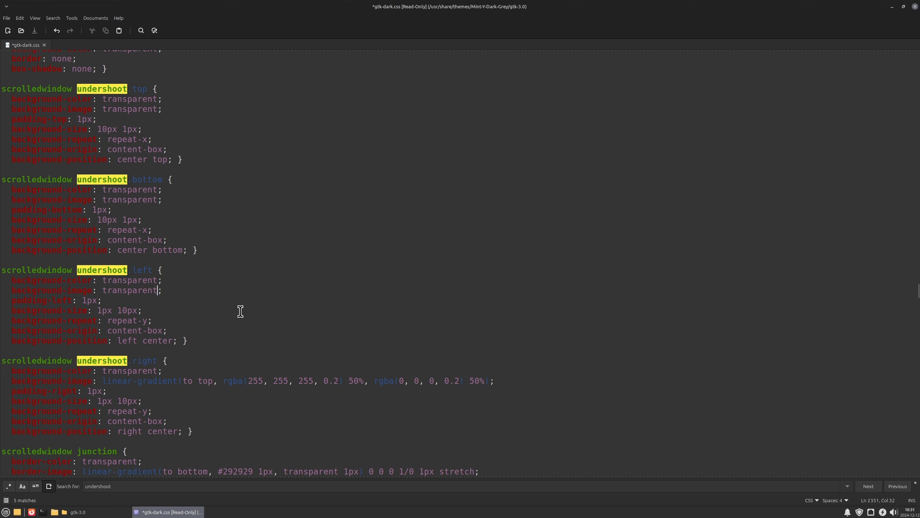
Step: Replace the background-image gradient in the undershoot.right rule with "transparent"
{"action": "scroll", "coordinate": [240, 311], "scroll_direction": "down", "scroll_amount": 1}
{"action": "left_click_drag", "start_coordinate": [489, 341], "coordinate": [103, 341]}
{"action": "right_click", "coordinate": [213, 343]}
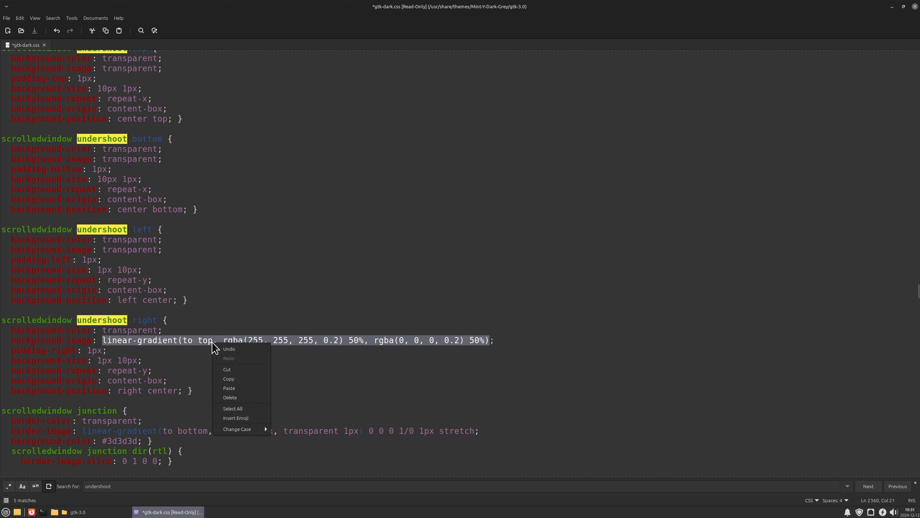
{"action": "left_click", "coordinate": [245, 392]}
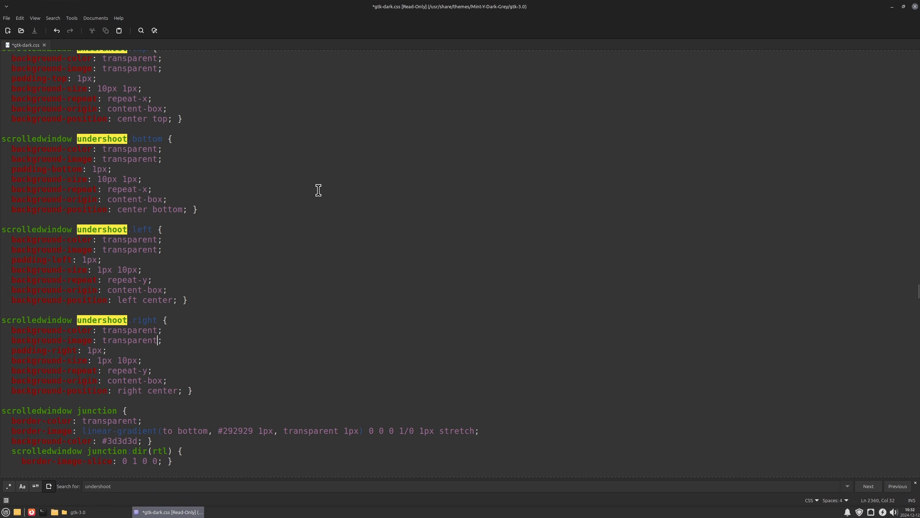
Step: Try to save the edited gtk-dark.css under its own name in the theme's gtk-3.0 folder
{"action": "scroll", "coordinate": [318, 189], "scroll_direction": "up", "scroll_amount": 20}
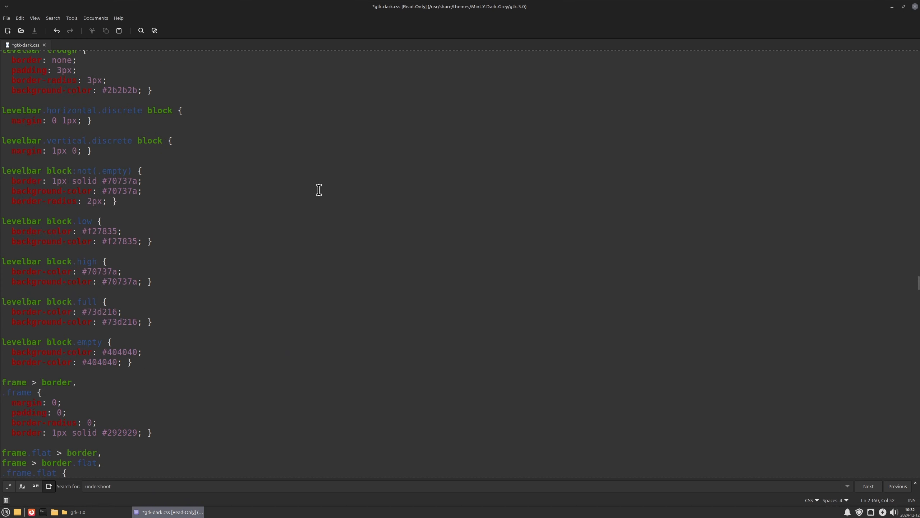
{"action": "left_click", "coordinate": [35, 32]}
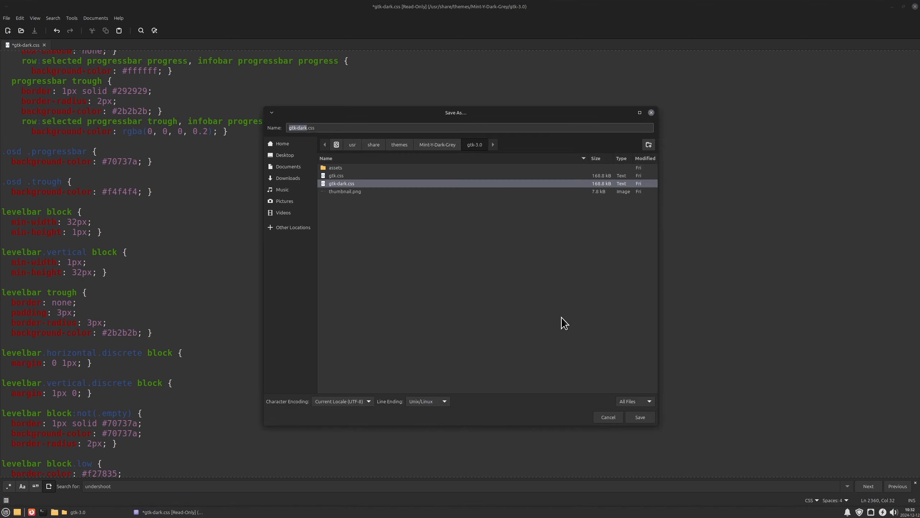
{"action": "left_click", "coordinate": [653, 416]}
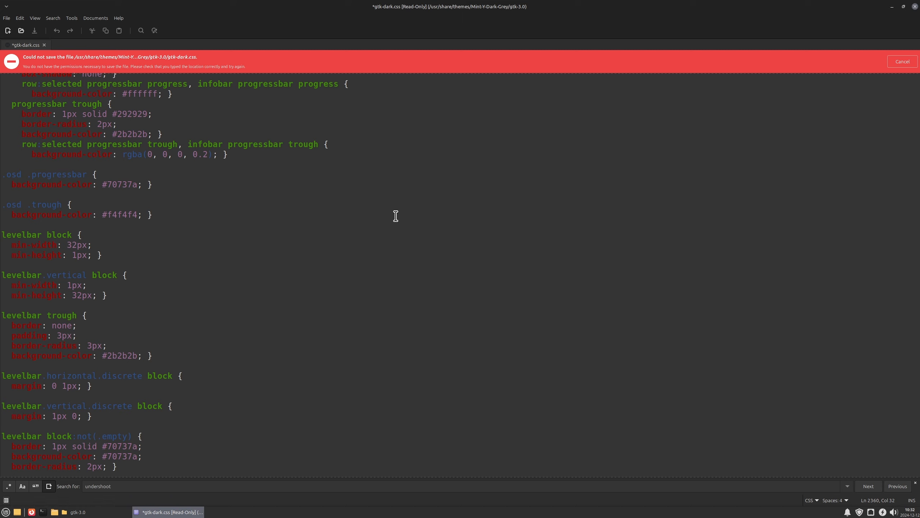
{"action": "left_click", "coordinate": [905, 62]}
Step: Restore the editor and file manager windows to normal size, and close gtk-dark.css without saving
{"action": "double_click", "coordinate": [513, 7]}
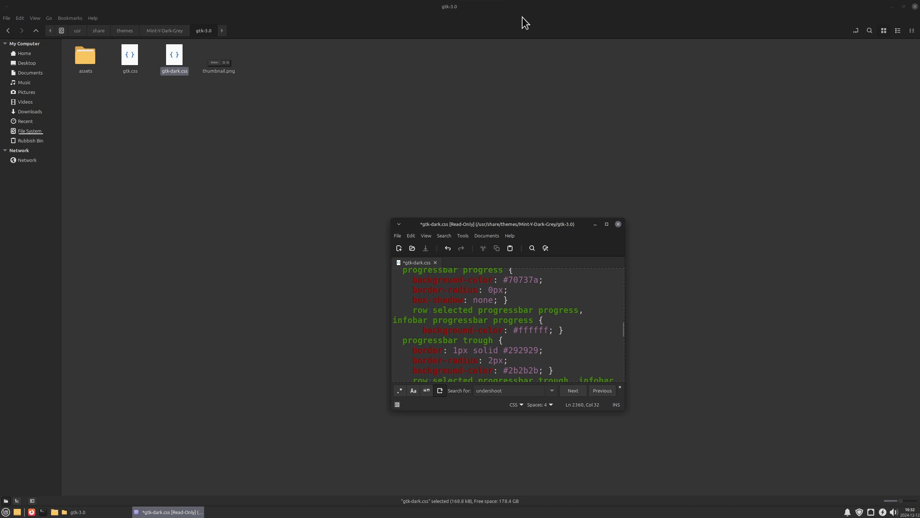
{"action": "left_click_drag", "start_coordinate": [529, 5], "coordinate": [219, 164]}
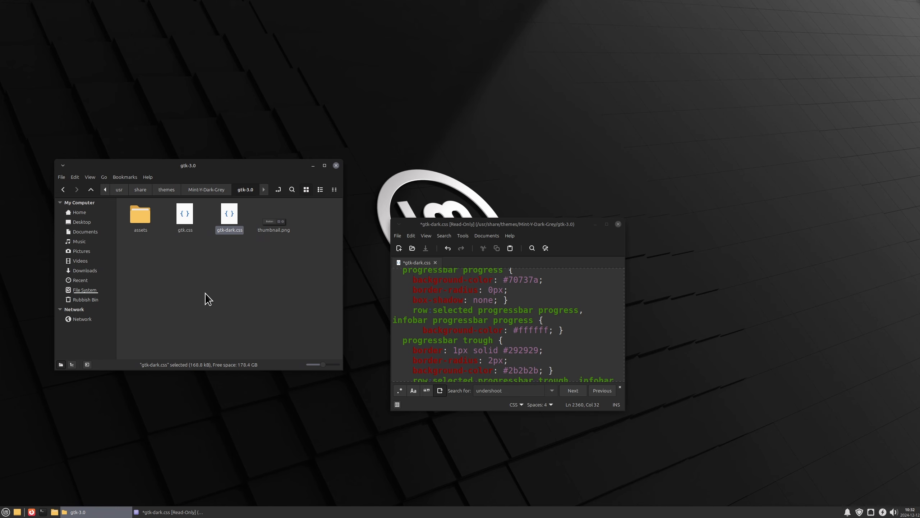
{"action": "left_click", "coordinate": [618, 224]}
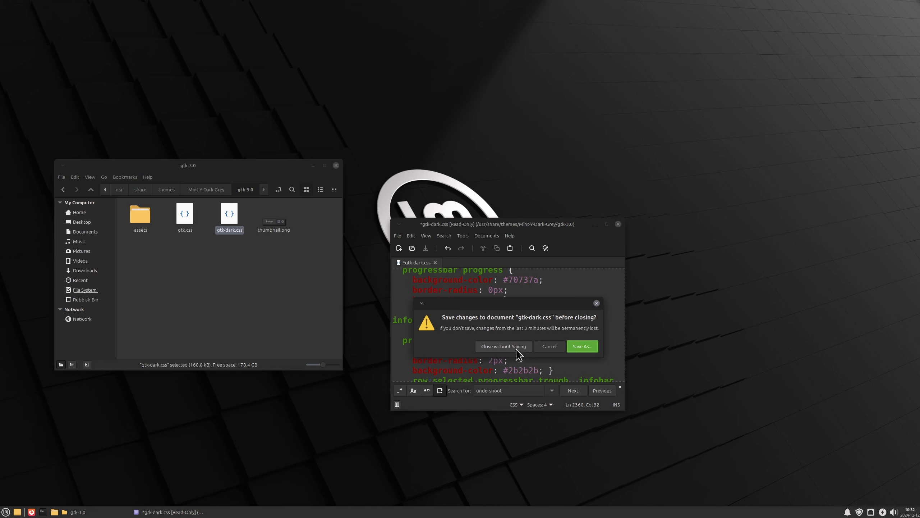
{"action": "left_click", "coordinate": [503, 347]}
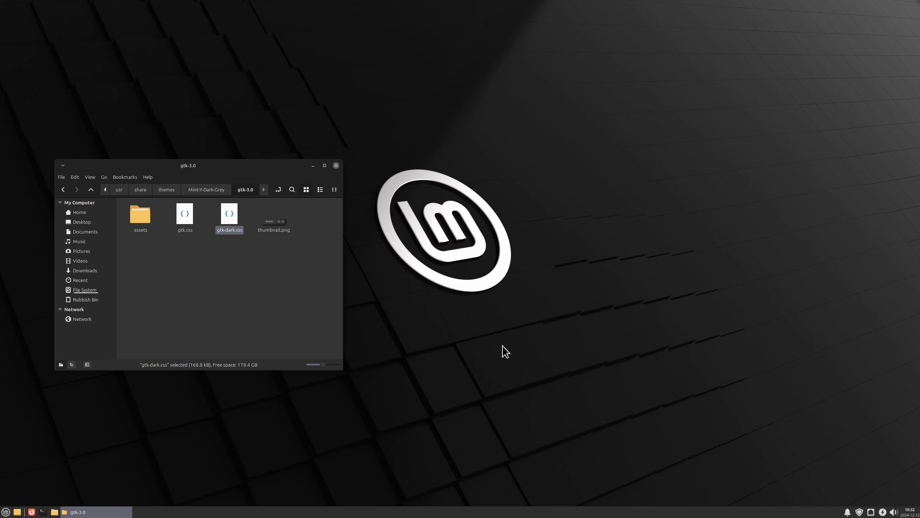
Step: Reopen the gtk-3.0 folder as root, authenticating with the account password, and open gtk-dark.css from it in the text editor
{"action": "right_click", "coordinate": [260, 278]}
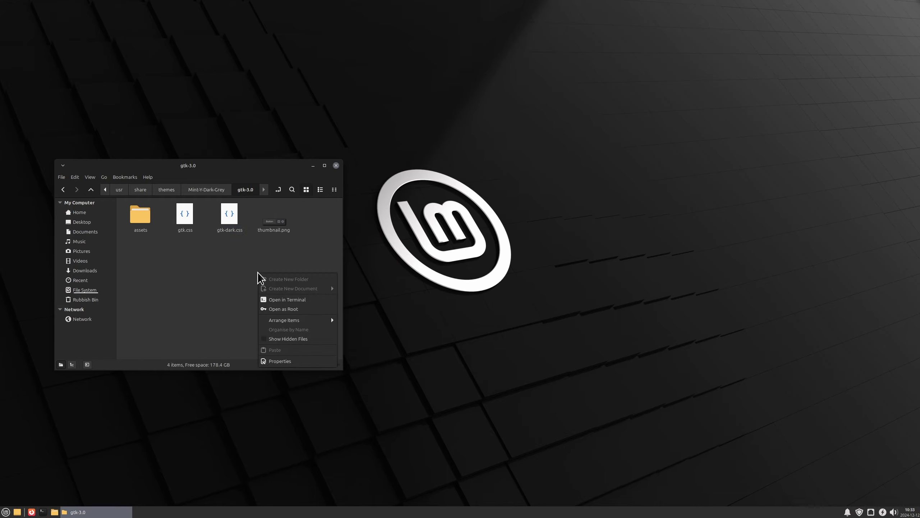
{"action": "left_click", "coordinate": [297, 309]}
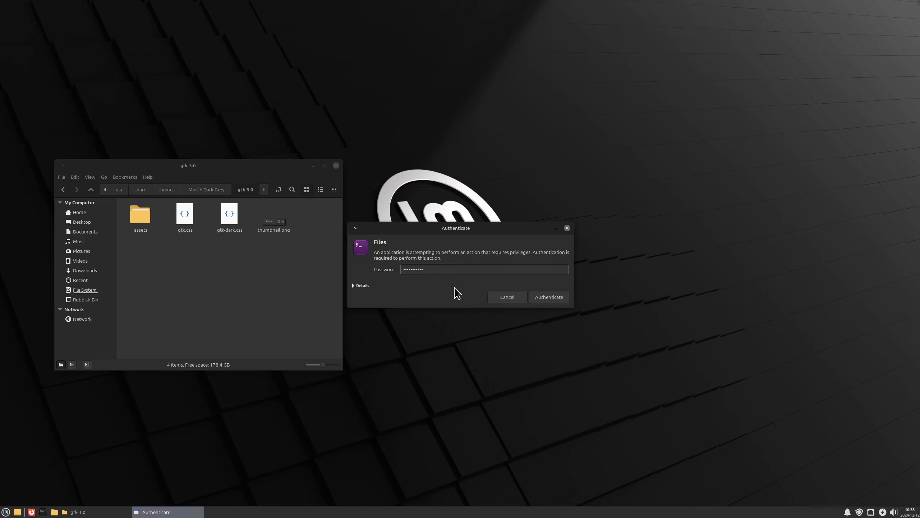
{"action": "key", "text": "Return"}
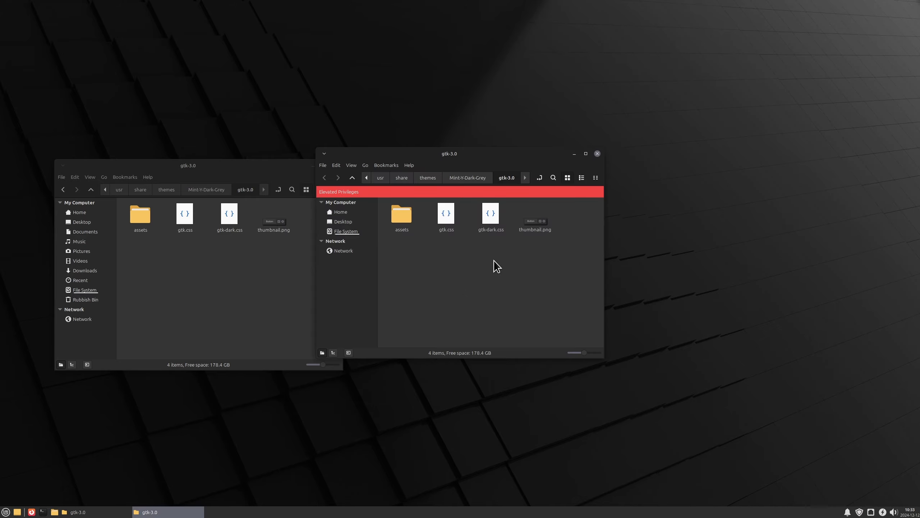
{"action": "double_click", "coordinate": [486, 211]}
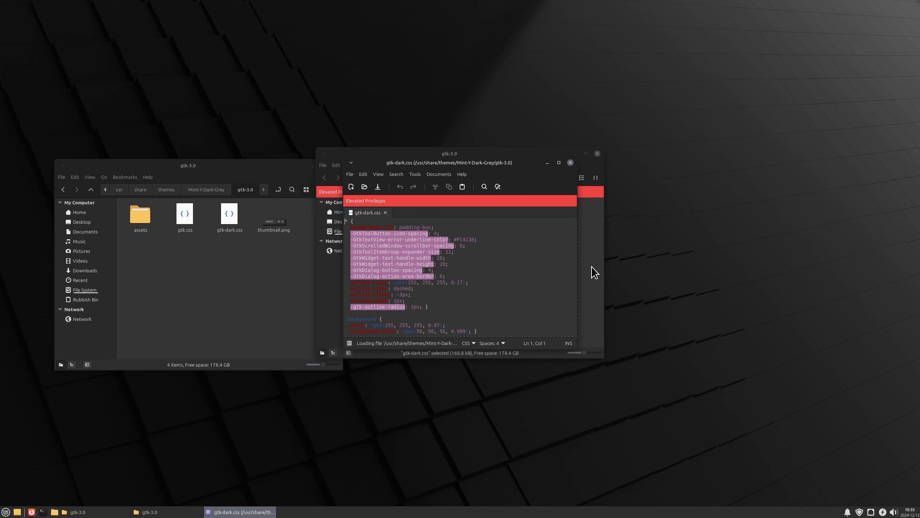
Step: Enlarge the editor window and its text, and search gtk-dark.css for "undershoot"
{"action": "left_click_drag", "start_coordinate": [512, 163], "coordinate": [613, 159]}
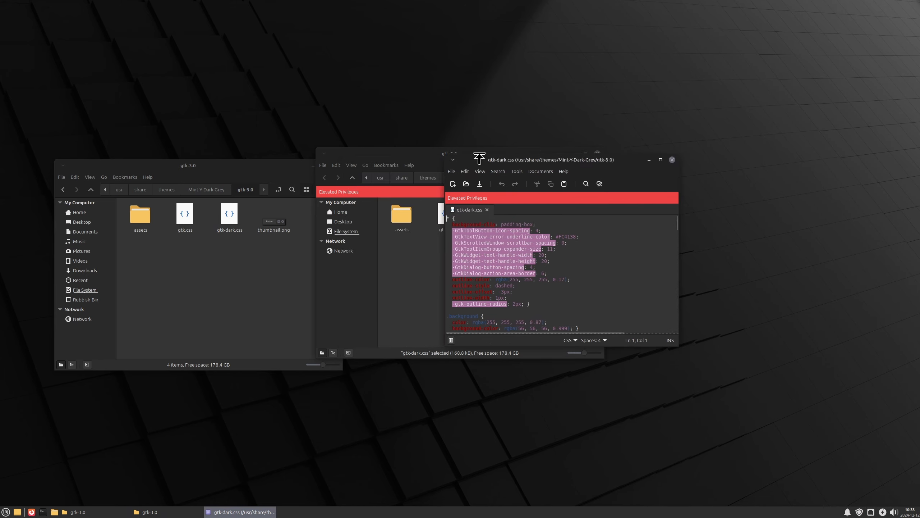
{"action": "left_click_drag", "start_coordinate": [445, 154], "coordinate": [229, 45]}
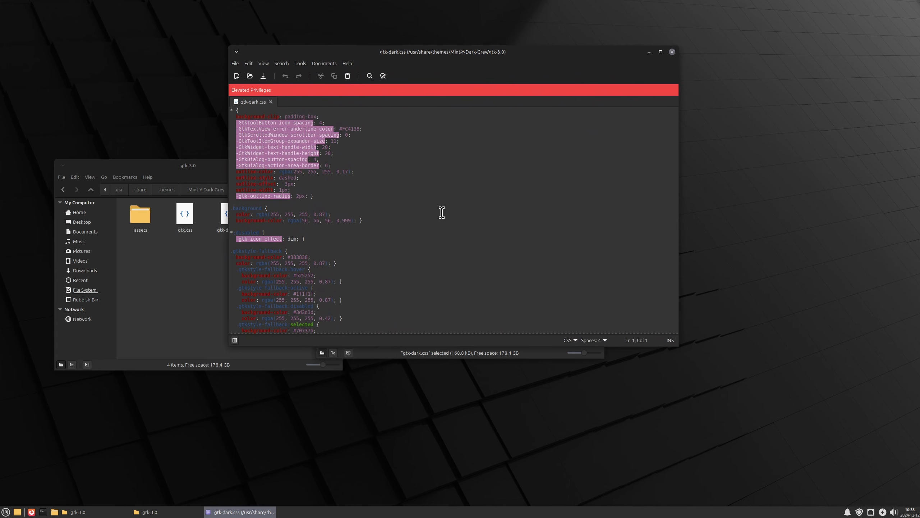
{"action": "key", "text": "ctrl+plus"}
{"action": "key", "text": "ctrl+plus"}
{"action": "key", "text": "ctrl+plus"}
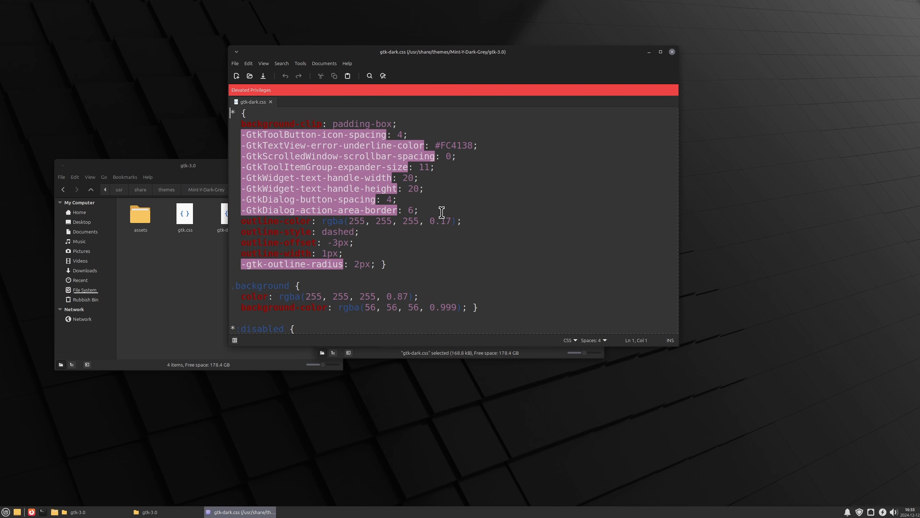
{"action": "key", "text": "ctrl+f"}
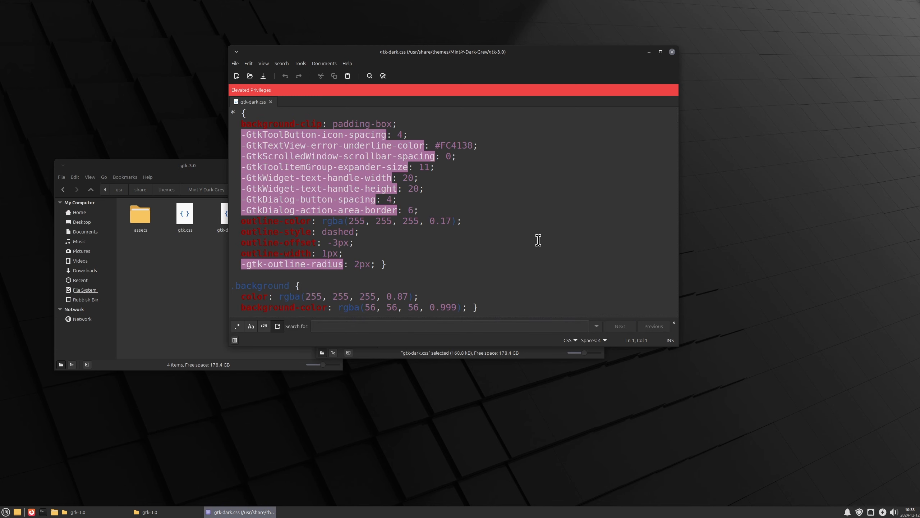
{"action": "type", "text": "undershoot"}
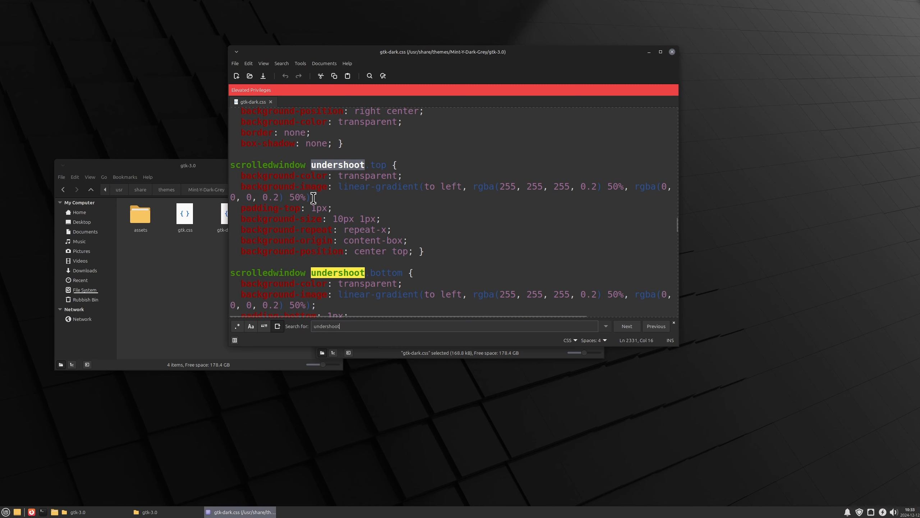
Step: Replace the background-image gradients in the undershoot.top and undershoot.bottom rules of gtk-dark.css with "transparent", maximizing the editor window for the second
{"action": "left_click_drag", "start_coordinate": [311, 197], "coordinate": [333, 189]}
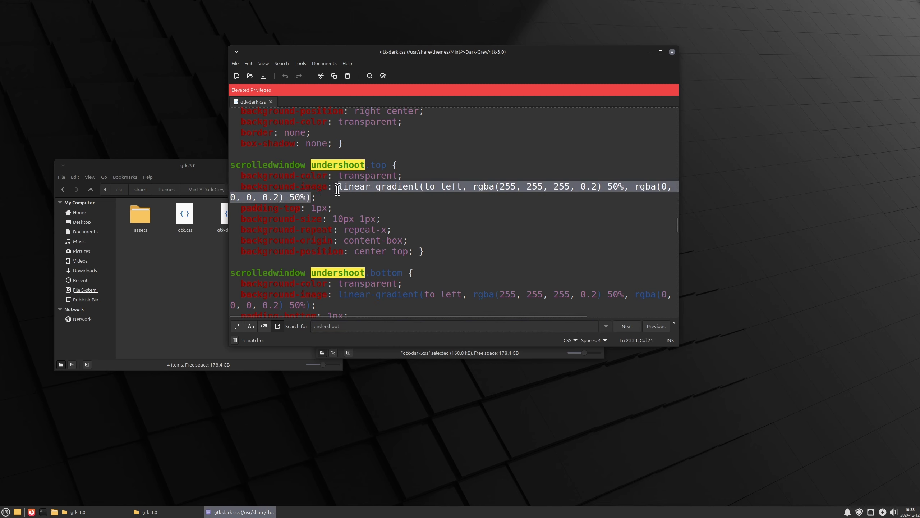
{"action": "right_click", "coordinate": [360, 188]}
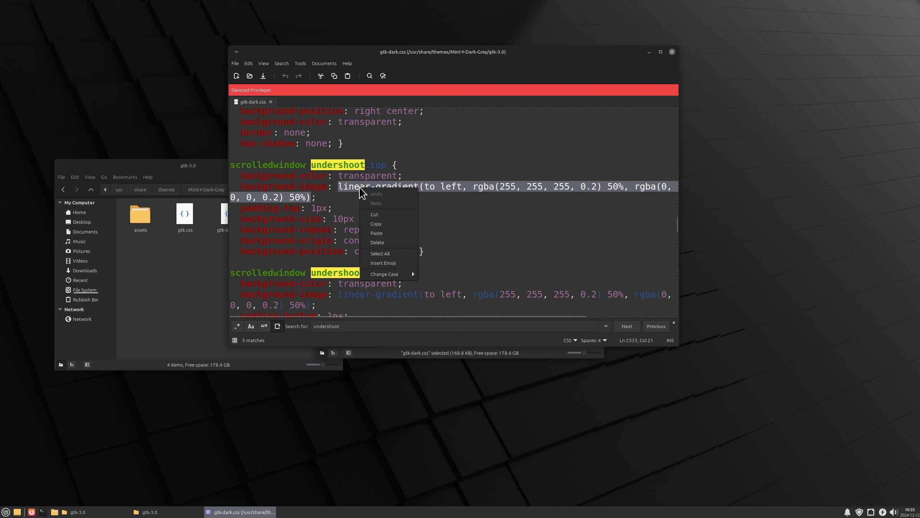
{"action": "left_click", "coordinate": [395, 234]}
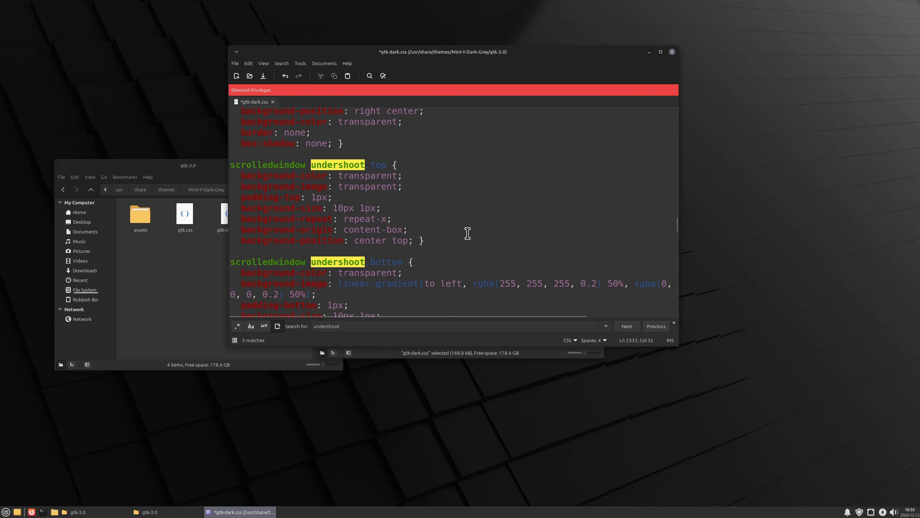
{"action": "scroll", "coordinate": [467, 232], "scroll_direction": "down", "scroll_amount": 3}
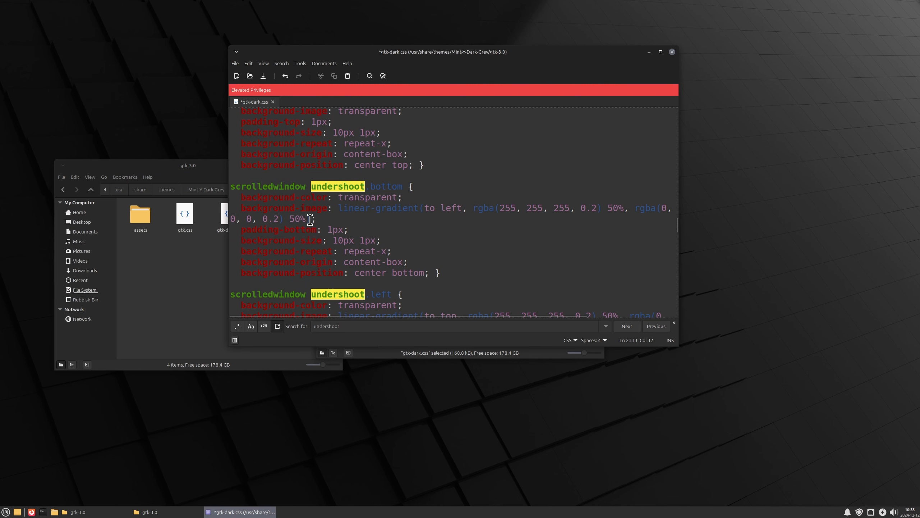
{"action": "left_click", "coordinate": [660, 51]}
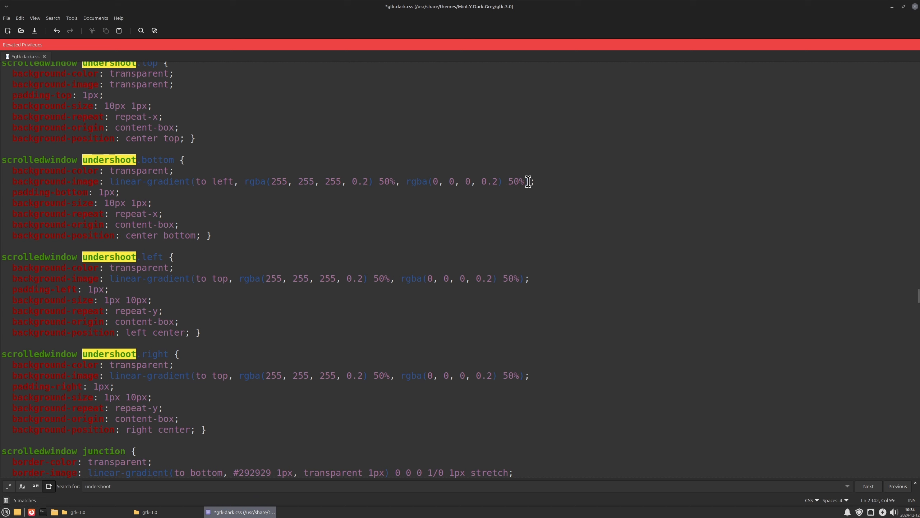
{"action": "left_click_drag", "start_coordinate": [530, 181], "coordinate": [110, 181]}
{"action": "type", "text": "transparent"}
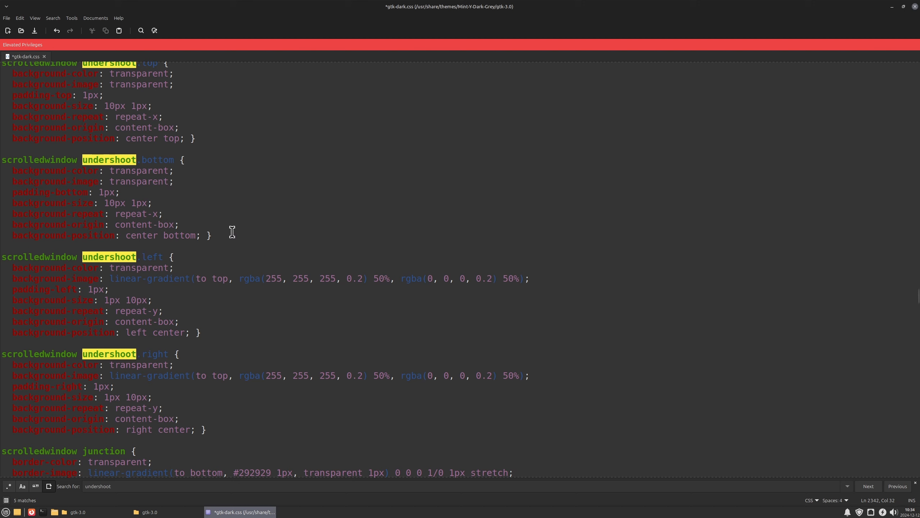
Step: Replace the background-image gradients in the undershoot.left and undershoot.right rules of gtk-dark.css with "transparent"
{"action": "left_click_drag", "start_coordinate": [522, 280], "coordinate": [110, 279]}
{"action": "right_click", "coordinate": [144, 278]}
{"action": "left_click", "coordinate": [160, 322]}
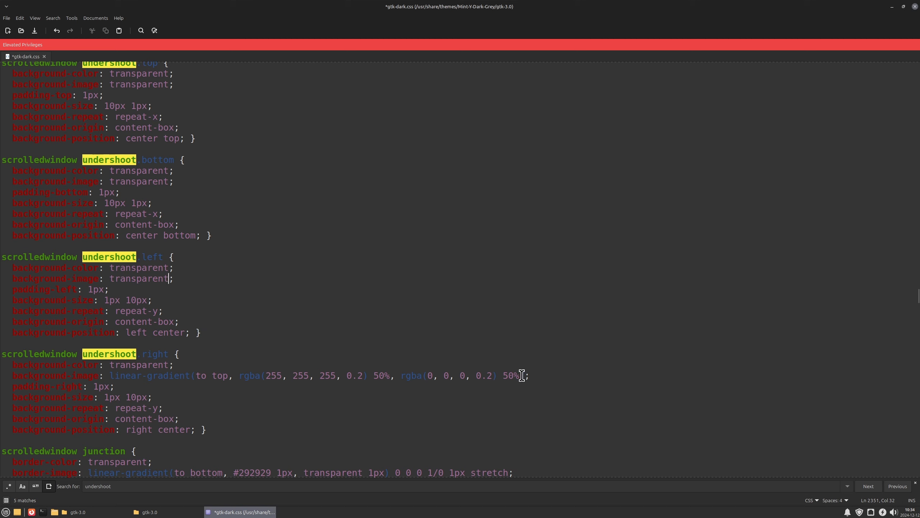
{"action": "left_click_drag", "start_coordinate": [523, 376], "coordinate": [113, 378]}
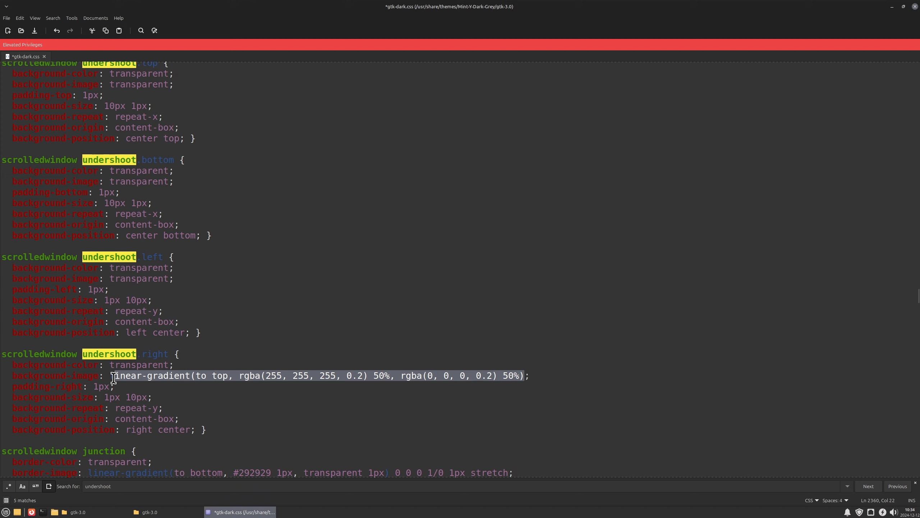
{"action": "right_click", "coordinate": [332, 375]}
{"action": "left_click", "coordinate": [373, 419]}
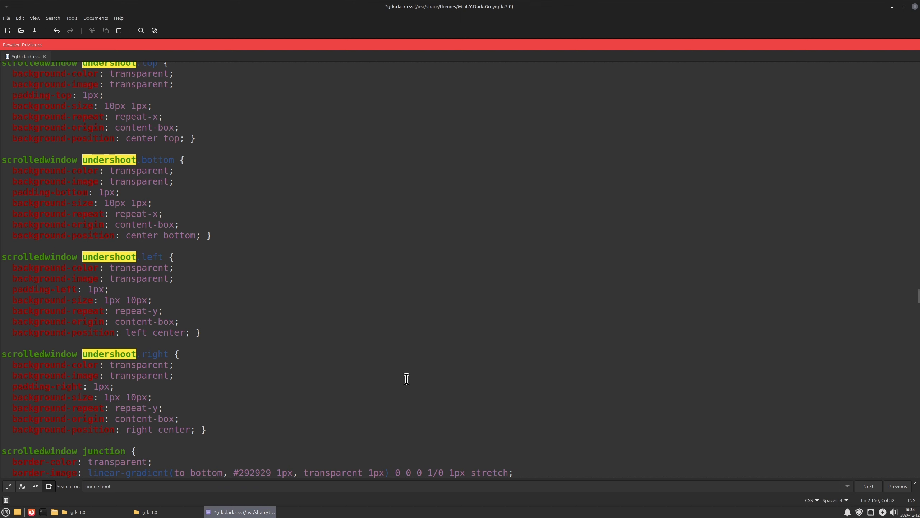
Step: Save gtk-dark.css and close the text editor
{"action": "scroll", "coordinate": [405, 378], "scroll_direction": "up", "scroll_amount": 1}
{"action": "left_click", "coordinate": [34, 32]}
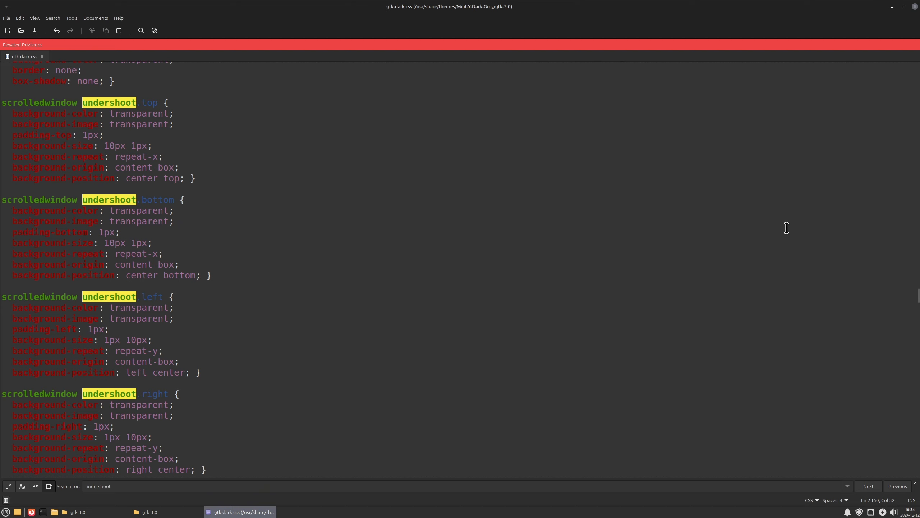
{"action": "left_click", "coordinate": [916, 6]}
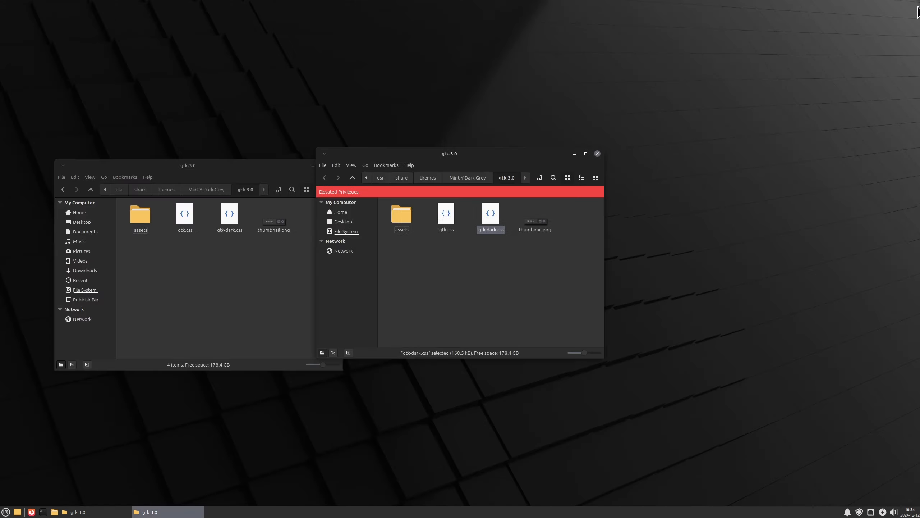
Step: Open gtk.css from the root-privileged gtk-3.0 folder in the text editor and search it for "undershoot"
{"action": "left_click", "coordinate": [443, 212]}
{"action": "right_click", "coordinate": [443, 212]}
{"action": "left_click", "coordinate": [470, 217]}
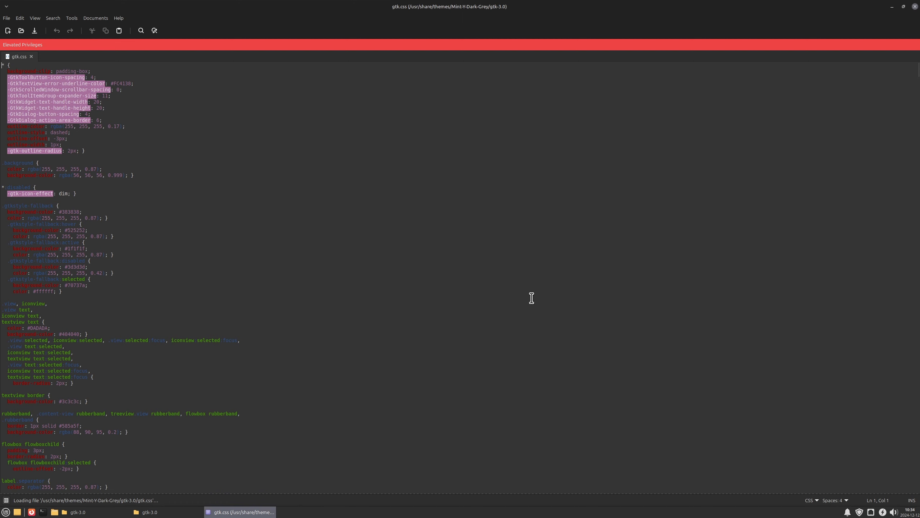
{"action": "key", "text": "ctrl+f"}
{"action": "type", "text": "u"}
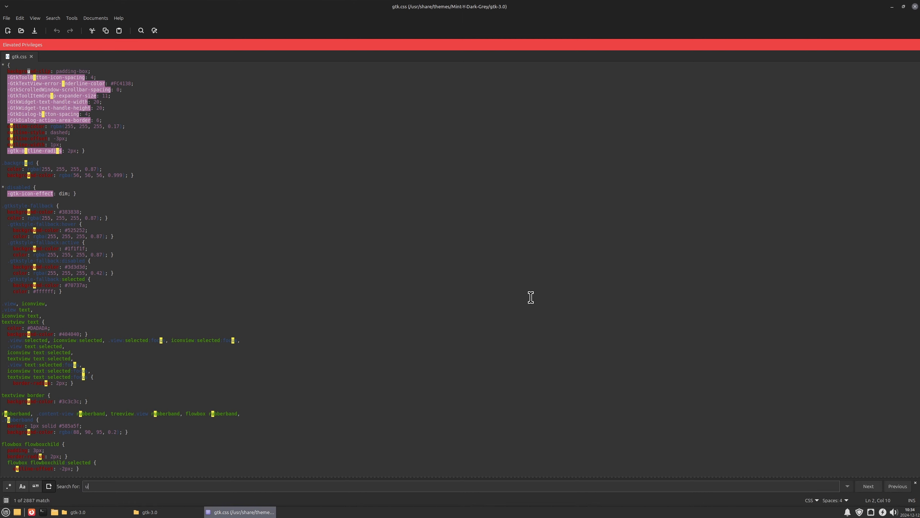
{"action": "type", "text": "ndershoot"}
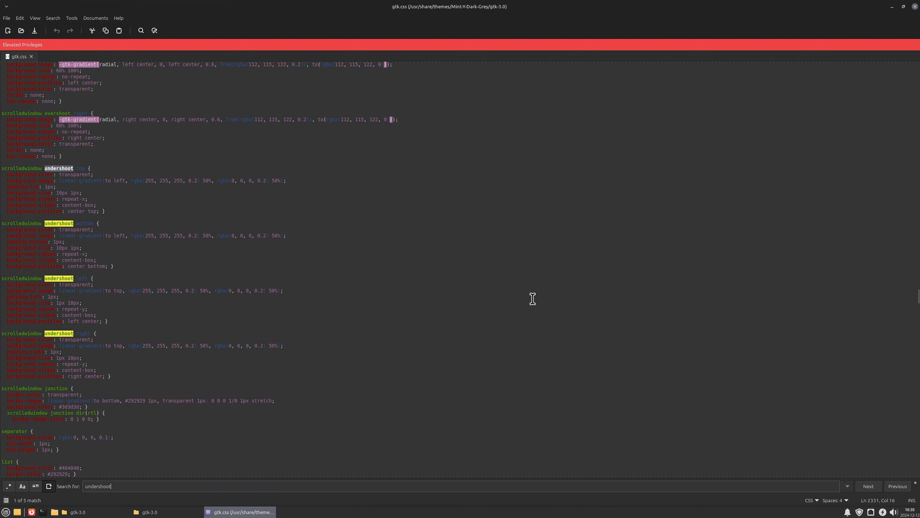
Step: Enlarge the editor text and replace the background-image gradient in the undershoot.top rule of gtk.css with "transparent"
{"action": "key", "text": "ctrl+plus"}
{"action": "key", "text": "ctrl+plus"}
{"action": "key", "text": "ctrl+plus"}
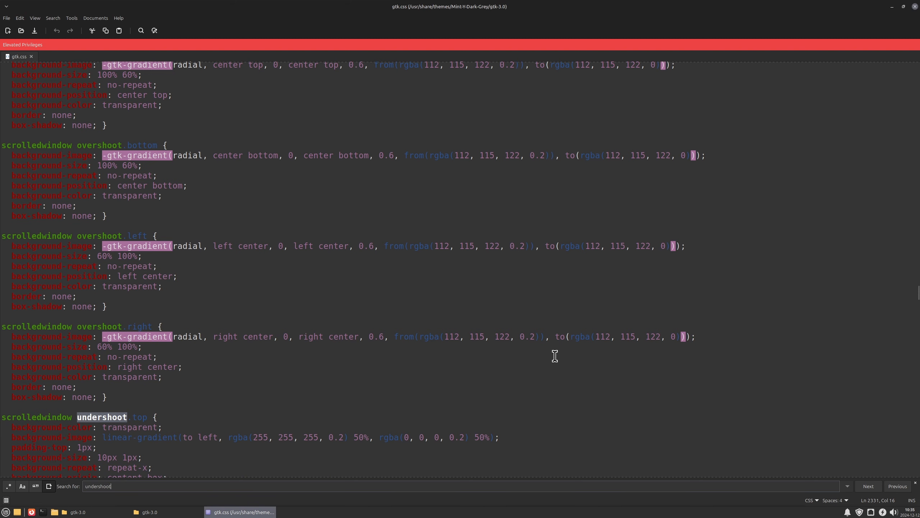
{"action": "scroll", "coordinate": [555, 355], "scroll_direction": "down", "scroll_amount": 5}
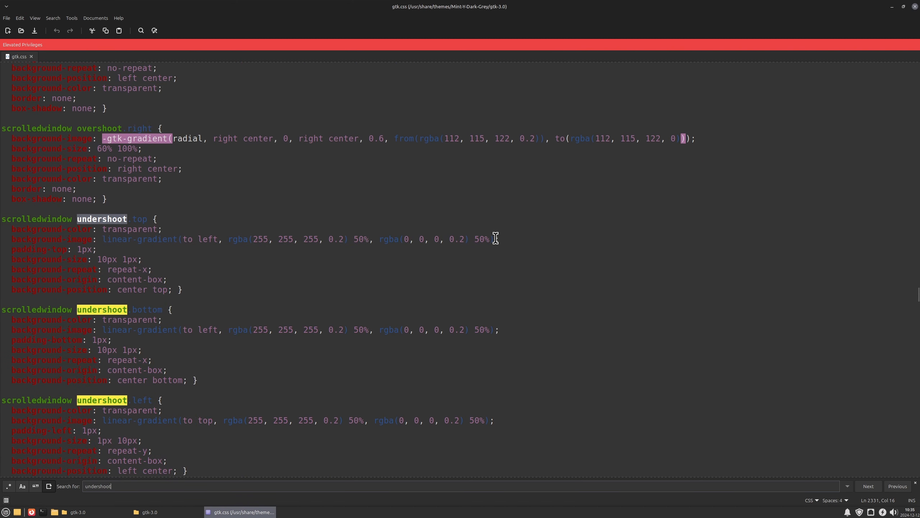
{"action": "left_click_drag", "start_coordinate": [493, 239], "coordinate": [103, 240]}
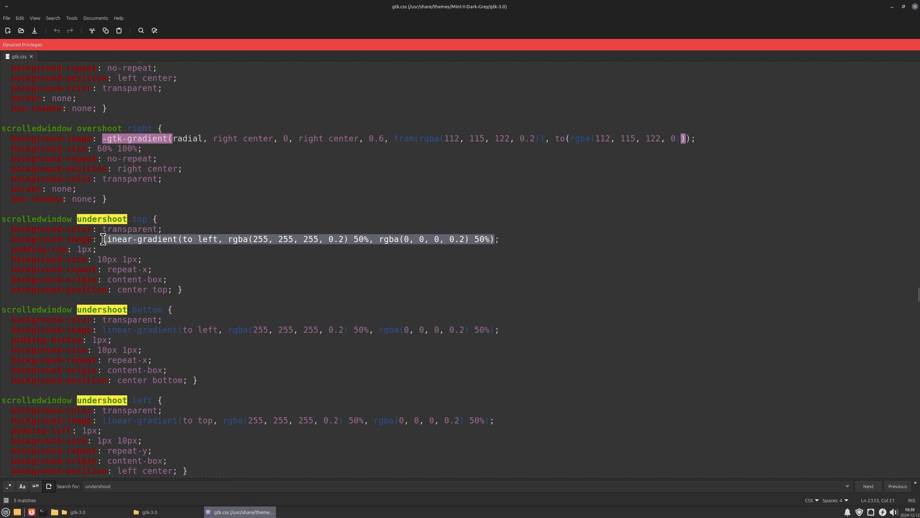
{"action": "right_click", "coordinate": [274, 242]}
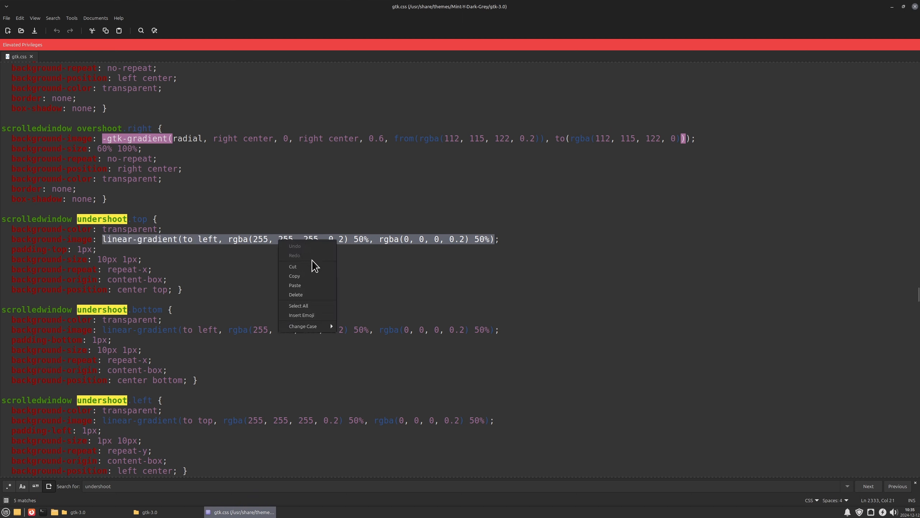
{"action": "left_click", "coordinate": [313, 286]}
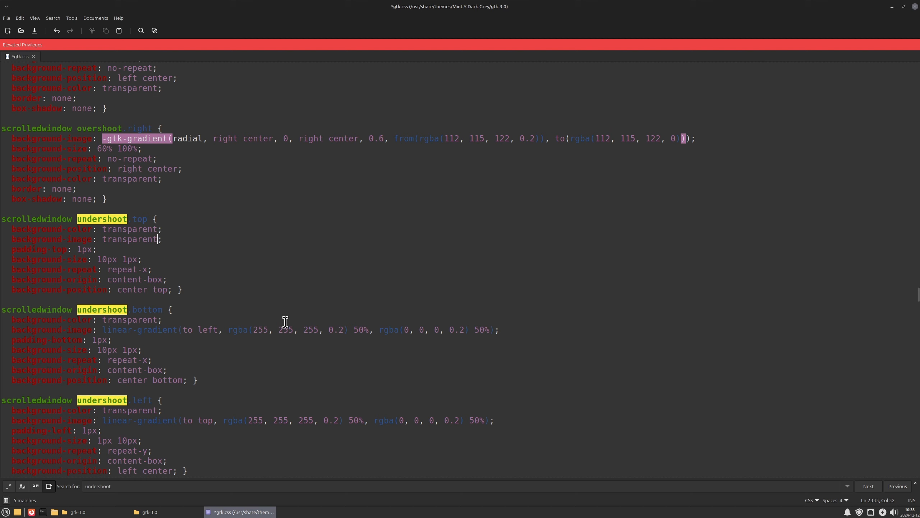
Step: Replace the background-image gradients in the undershoot.bottom and undershoot.left rules of gtk.css with "transparent"
{"action": "left_click_drag", "start_coordinate": [495, 329], "coordinate": [104, 330]}
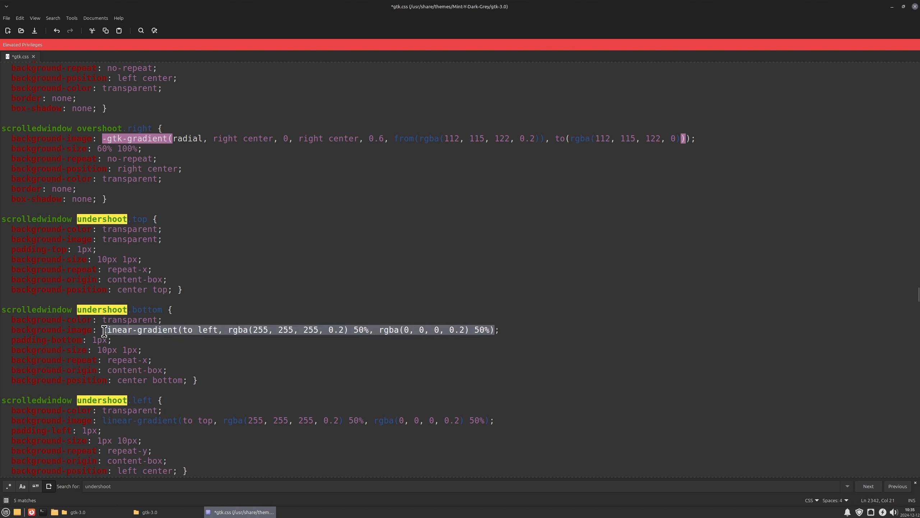
{"action": "right_click", "coordinate": [316, 329]}
{"action": "left_click", "coordinate": [337, 374]}
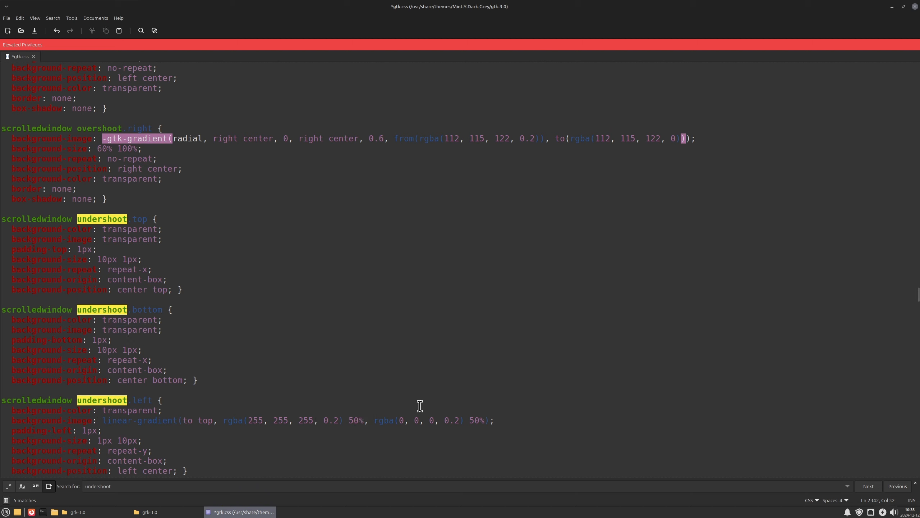
{"action": "left_click_drag", "start_coordinate": [489, 421], "coordinate": [103, 419]}
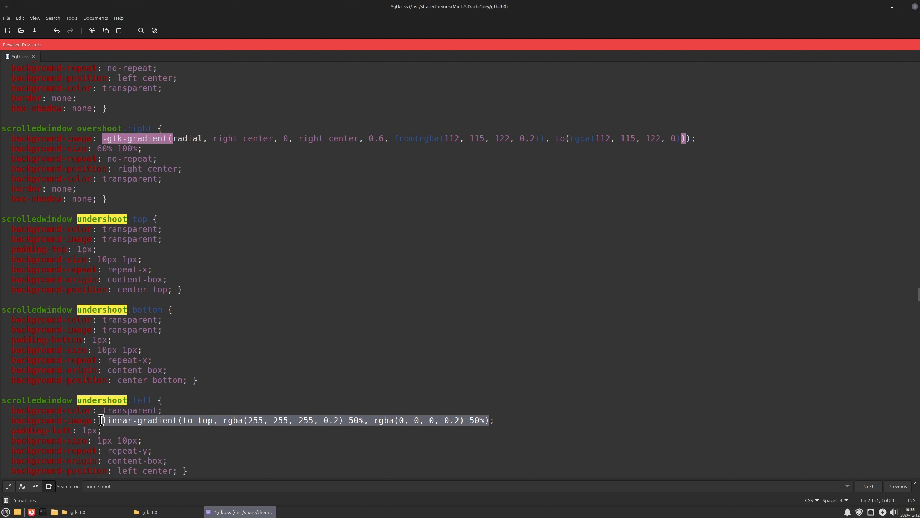
{"action": "right_click", "coordinate": [302, 422]}
{"action": "left_click", "coordinate": [349, 373]}
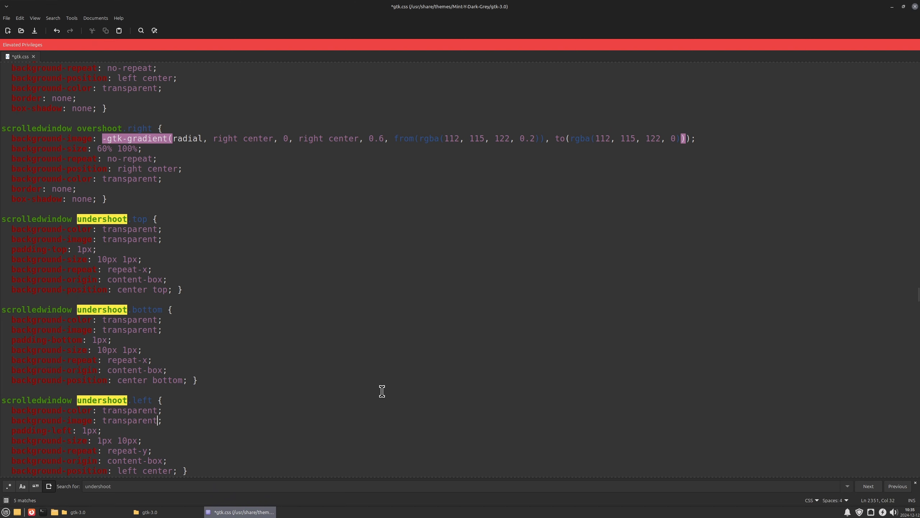
Step: Replace the background-image gradient in the undershoot.right rule with "transparent" and save gtk.css
{"action": "scroll", "coordinate": [386, 393], "scroll_direction": "down", "scroll_amount": 3}
{"action": "scroll", "coordinate": [386, 392], "scroll_direction": "down", "scroll_amount": 3}
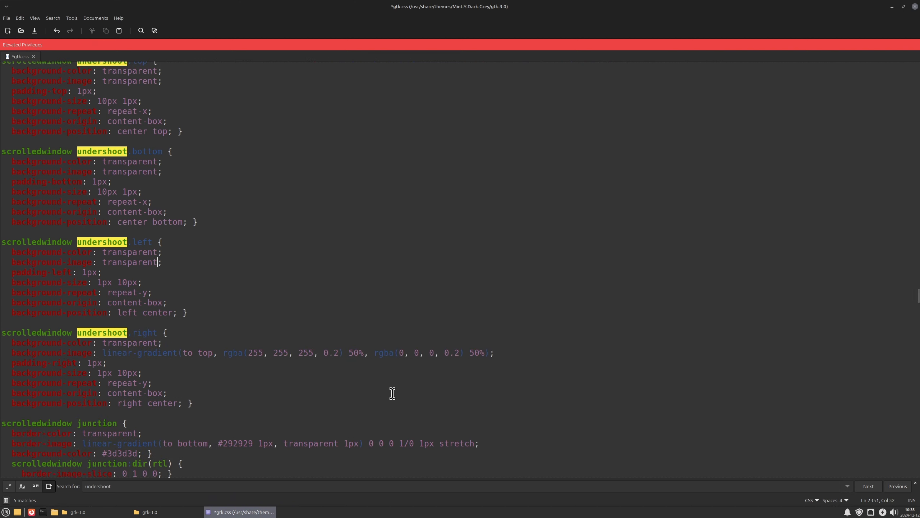
{"action": "left_click_drag", "start_coordinate": [489, 354], "coordinate": [104, 353]}
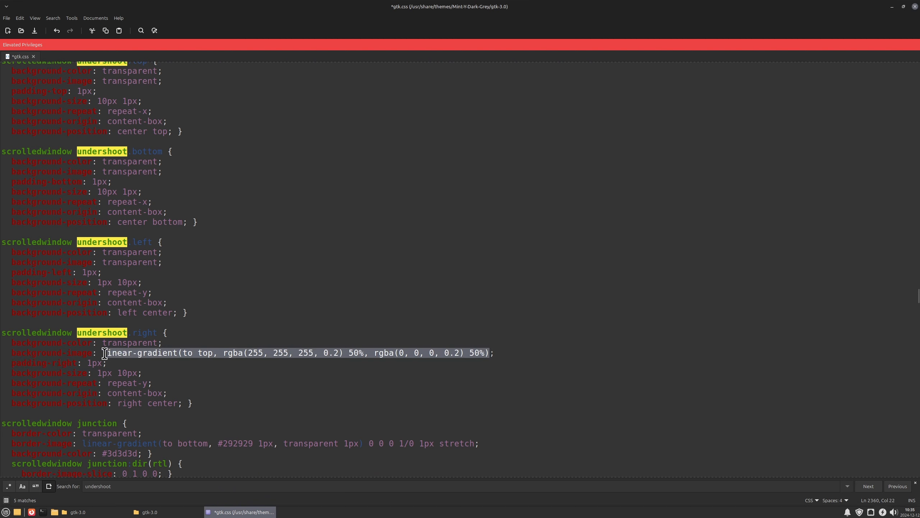
{"action": "right_click", "coordinate": [286, 353]}
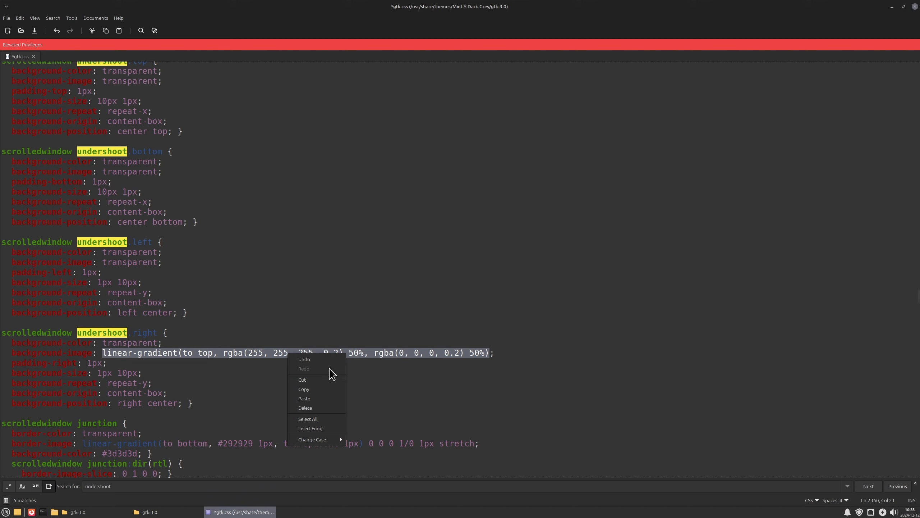
{"action": "left_click", "coordinate": [304, 398]}
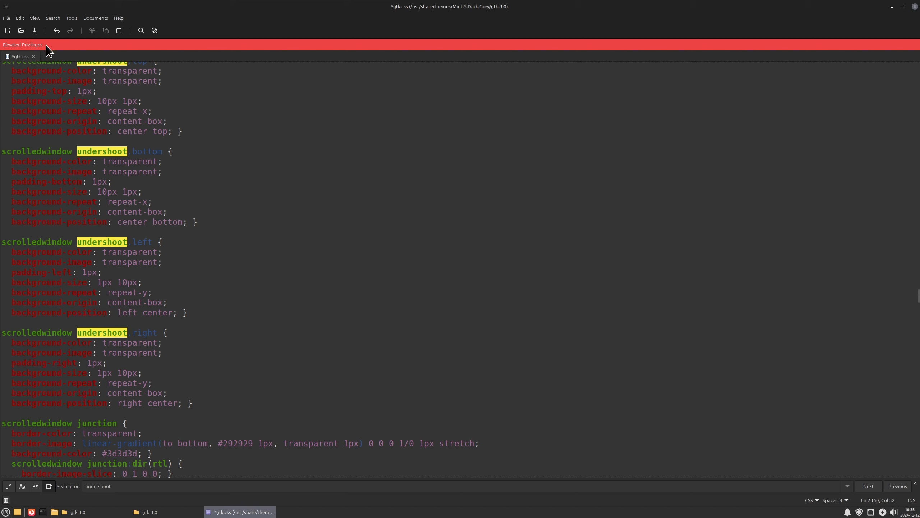
{"action": "left_click", "coordinate": [33, 31]}
Step: Review the edited undershoot rules and the neighbouring overshoot rules in gtk.css
{"action": "scroll", "coordinate": [512, 266], "scroll_direction": "up", "scroll_amount": 8}
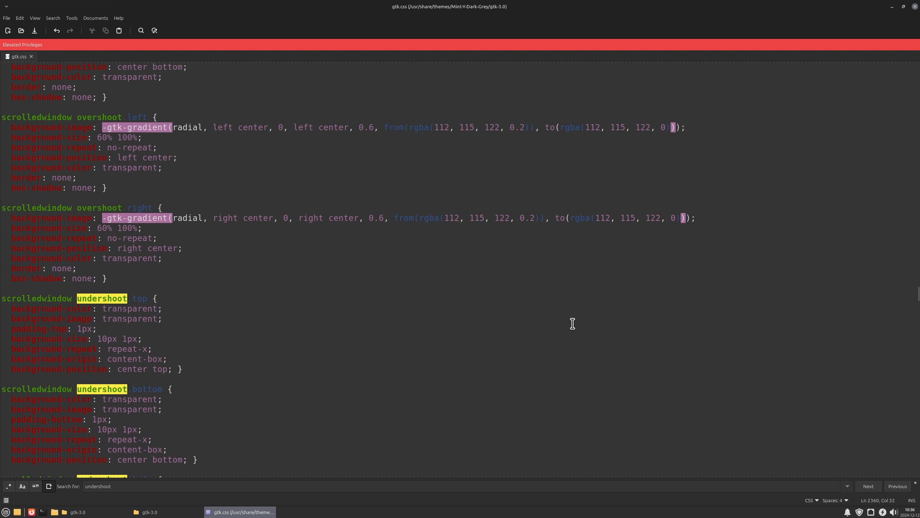
{"action": "scroll", "coordinate": [572, 323], "scroll_direction": "down", "scroll_amount": 10}
{"action": "scroll", "coordinate": [572, 323], "scroll_direction": "up", "scroll_amount": 10}
{"action": "scroll", "coordinate": [572, 324], "scroll_direction": "down", "scroll_amount": 5}
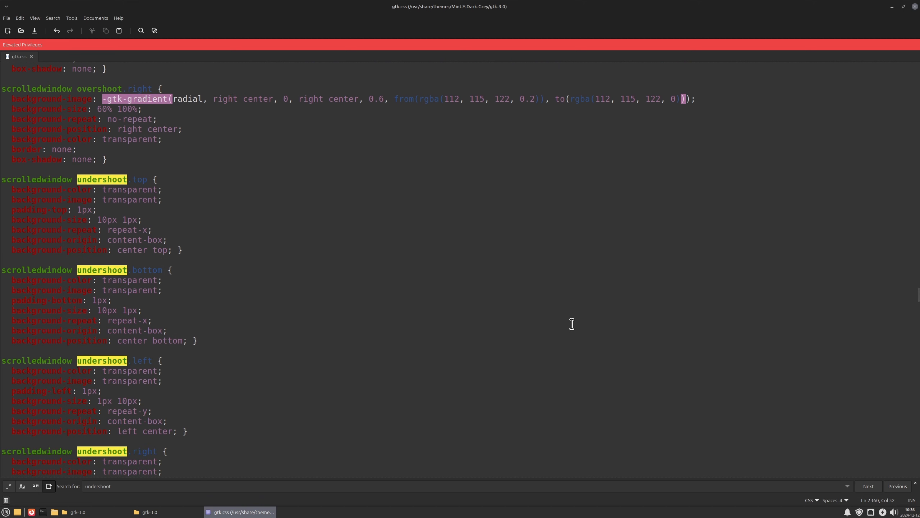
{"action": "scroll", "coordinate": [572, 324], "scroll_direction": "up", "scroll_amount": 7}
{"action": "scroll", "coordinate": [572, 324], "scroll_direction": "down", "scroll_amount": 5}
{"action": "scroll", "coordinate": [572, 324], "scroll_direction": "up", "scroll_amount": 5}
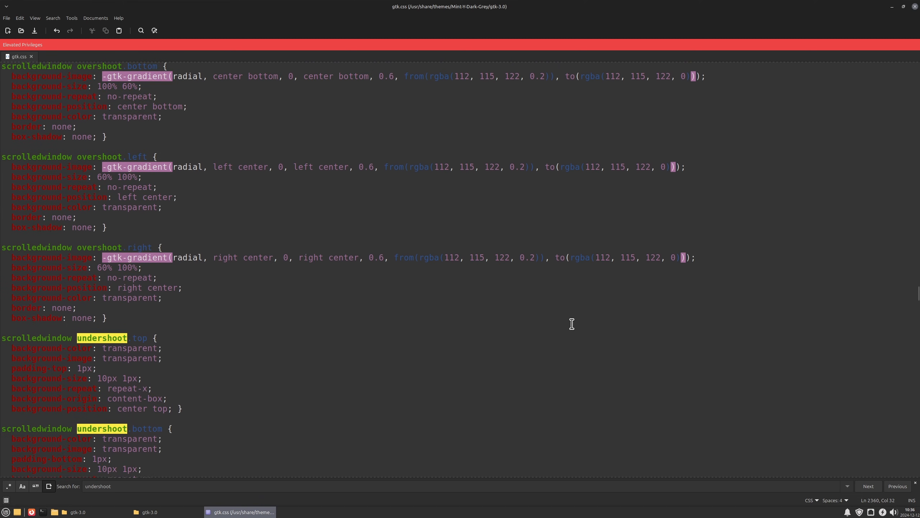
Step: Examine the background-image values of all four undershoot rules against the overshoot gradients above them
{"action": "scroll", "coordinate": [572, 324], "scroll_direction": "down", "scroll_amount": 5}
{"action": "scroll", "coordinate": [572, 324], "scroll_direction": "up", "scroll_amount": 5}
{"action": "scroll", "coordinate": [572, 324], "scroll_direction": "down", "scroll_amount": 4}
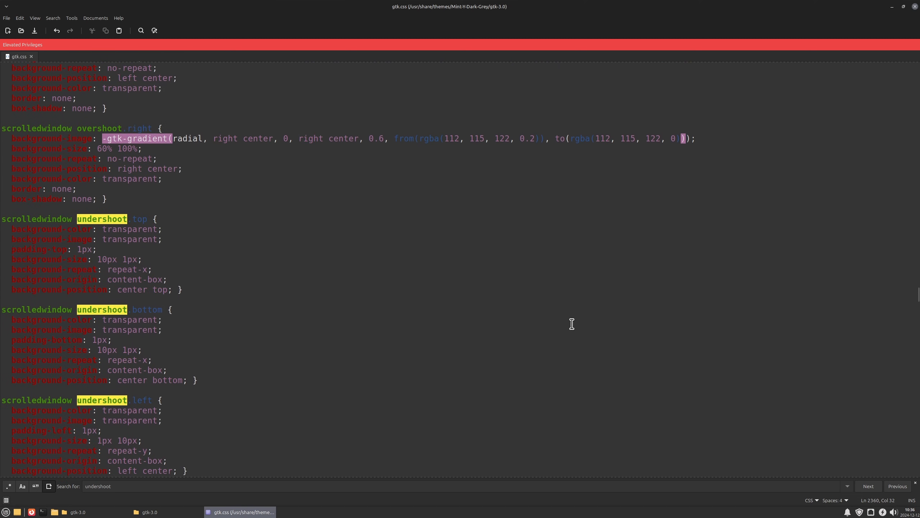
{"action": "scroll", "coordinate": [572, 323], "scroll_direction": "down", "scroll_amount": 4}
{"action": "scroll", "coordinate": [572, 323], "scroll_direction": "up", "scroll_amount": 4}
{"action": "scroll", "coordinate": [572, 323], "scroll_direction": "up", "scroll_amount": 4}
{"action": "scroll", "coordinate": [572, 324], "scroll_direction": "down", "scroll_amount": 3}
{"action": "scroll", "coordinate": [572, 324], "scroll_direction": "up", "scroll_amount": 3}
{"action": "scroll", "coordinate": [572, 324], "scroll_direction": "down", "scroll_amount": 3}
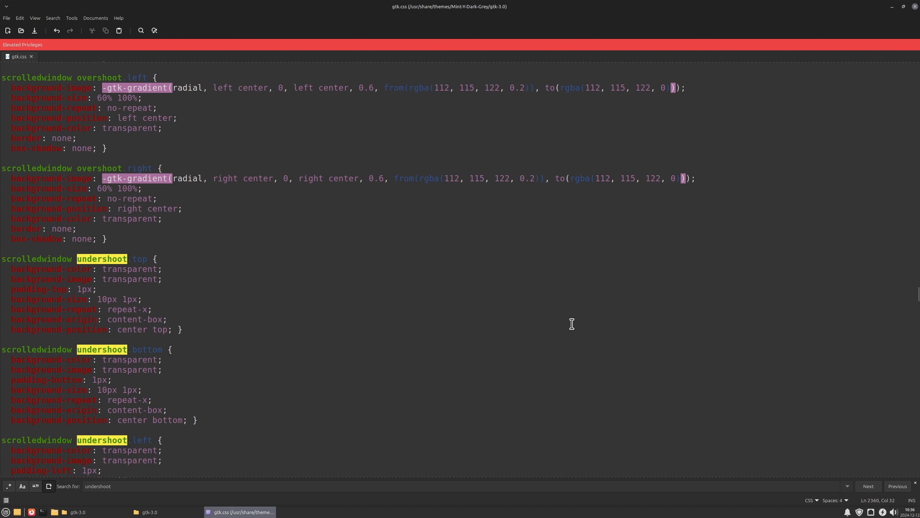
{"action": "scroll", "coordinate": [572, 323], "scroll_direction": "down", "scroll_amount": 5}
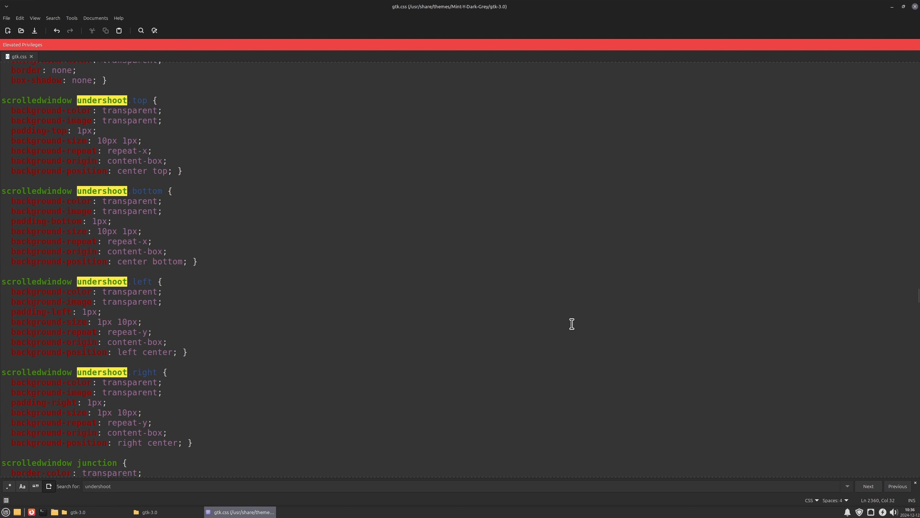
{"action": "scroll", "coordinate": [572, 323], "scroll_direction": "up", "scroll_amount": 8}
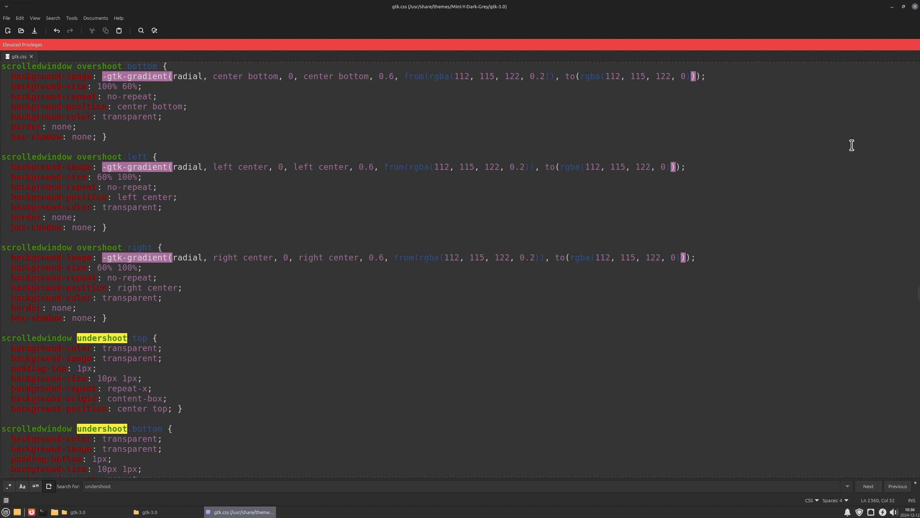
Step: Close gtk.css and open the Mint-Y-Dark-Grey theme's gtk-2.0 folder in the elevated file manager window
{"action": "left_click", "coordinate": [914, 6]}
{"action": "left_click", "coordinate": [479, 298]}
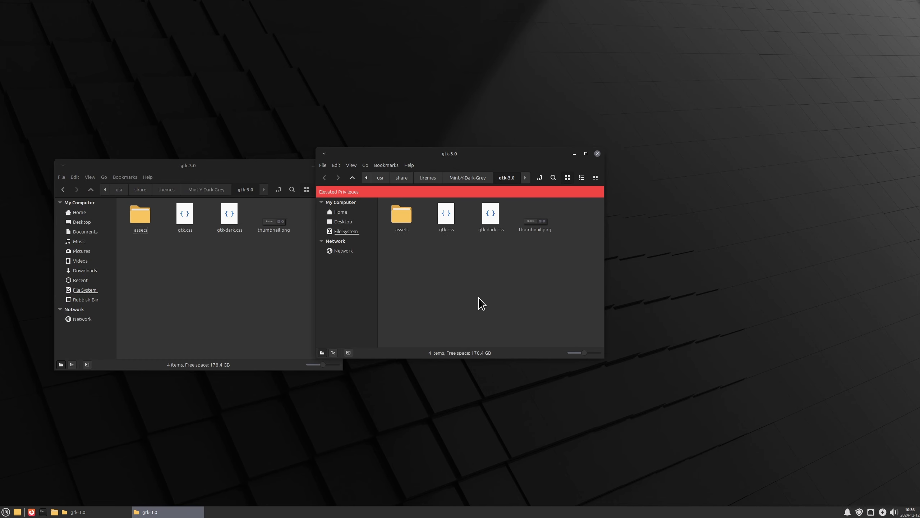
{"action": "left_click", "coordinate": [465, 178]}
{"action": "left_click", "coordinate": [543, 273]}
{"action": "double_click", "coordinate": [446, 214]}
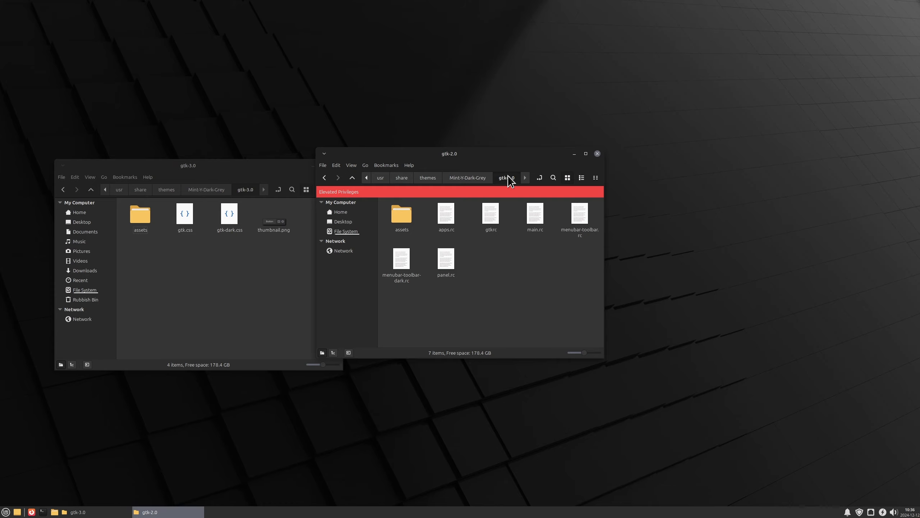
Step: Close the elevated gtk-2.0 window and the regular gtk-3.0 file manager window
{"action": "left_click_drag", "start_coordinate": [522, 154], "coordinate": [642, 154]}
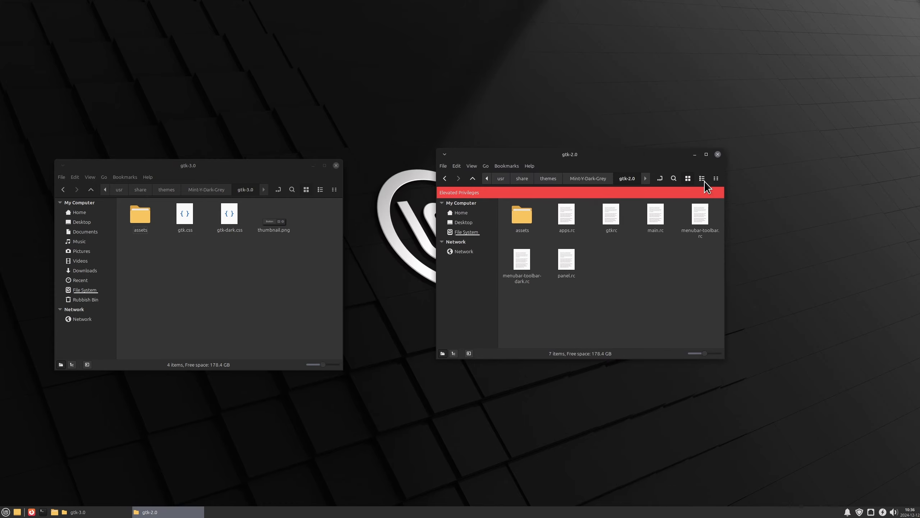
{"action": "left_click", "coordinate": [718, 154]}
{"action": "left_click_drag", "start_coordinate": [196, 162], "coordinate": [448, 162]}
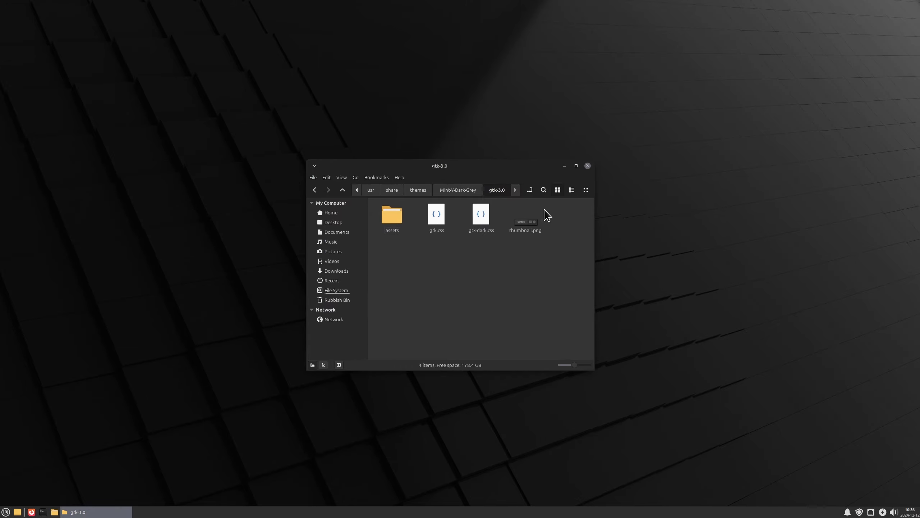
{"action": "left_click", "coordinate": [588, 166]}
Step: Open the home folder in a new file manager window and maximise it
{"action": "left_click", "coordinate": [5, 511]}
{"action": "left_click", "coordinate": [30, 363]}
{"action": "left_click", "coordinate": [95, 378]}
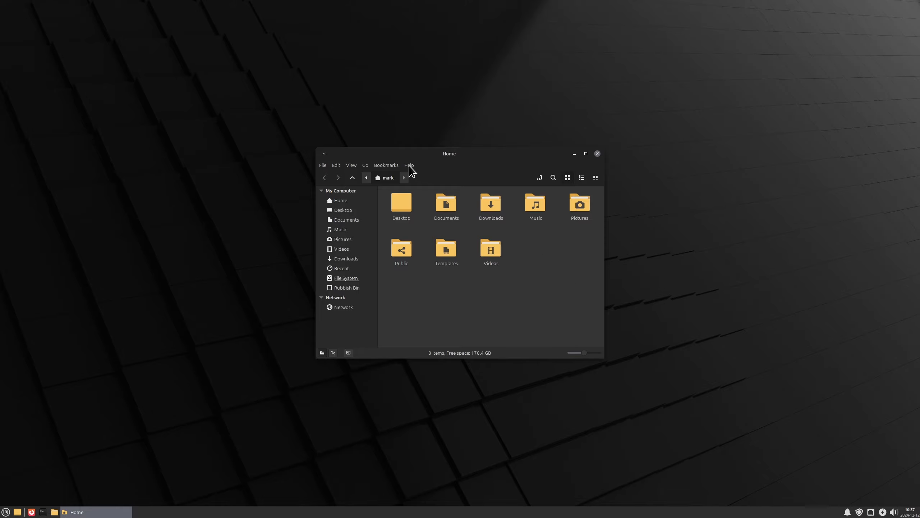
{"action": "left_click_drag", "start_coordinate": [448, 155], "coordinate": [472, 178]}
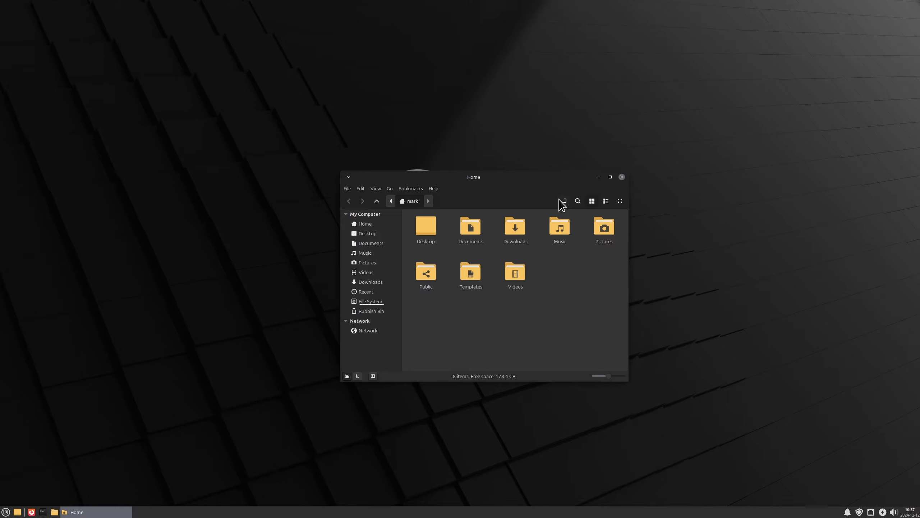
{"action": "left_click", "coordinate": [610, 177]}
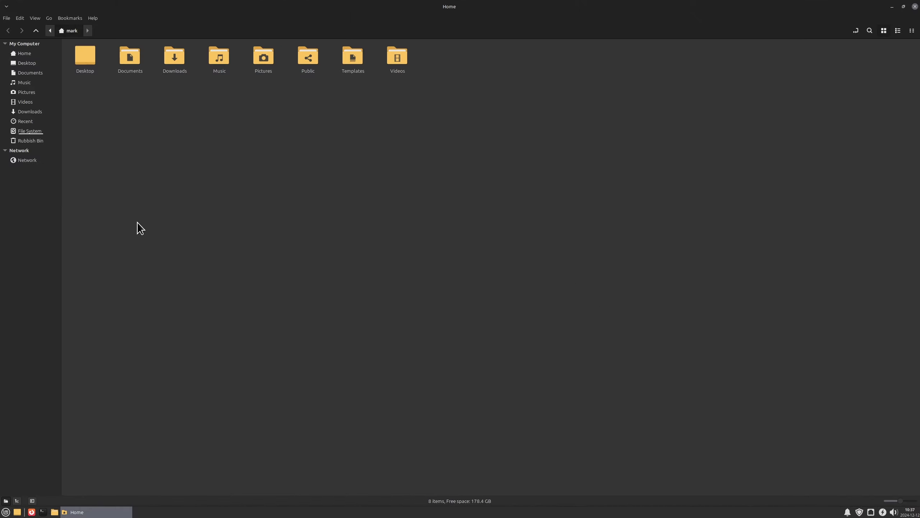
Step: Go through the folder listing of /usr/share for dashed undershoot lines, and close the file manager
{"action": "left_click", "coordinate": [26, 133]}
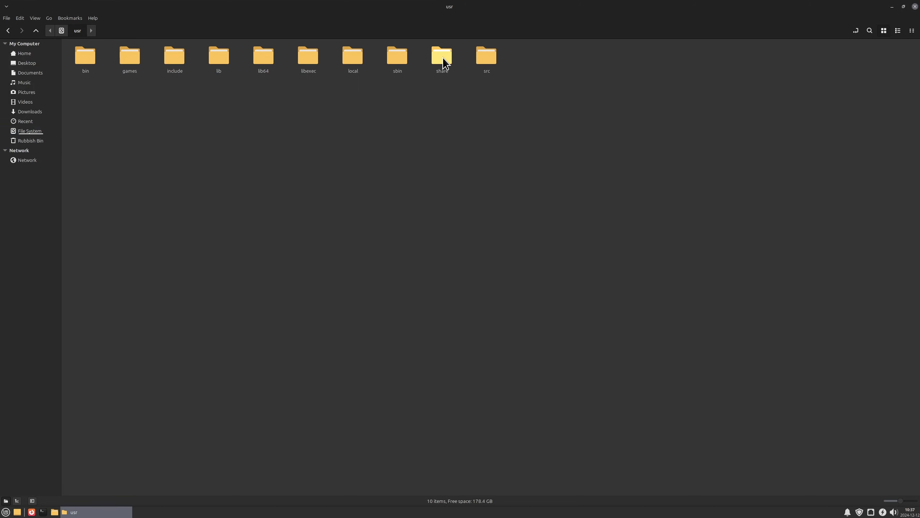
{"action": "left_click", "coordinate": [443, 58]}
{"action": "double_click", "coordinate": [443, 57]}
{"action": "scroll", "coordinate": [672, 279], "scroll_direction": "down", "scroll_amount": 8}
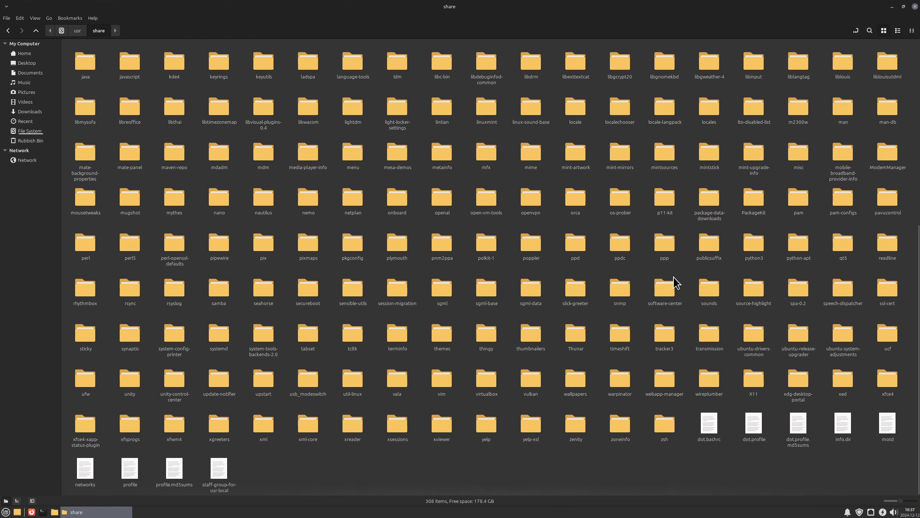
{"action": "scroll", "coordinate": [673, 276], "scroll_direction": "up", "scroll_amount": 8}
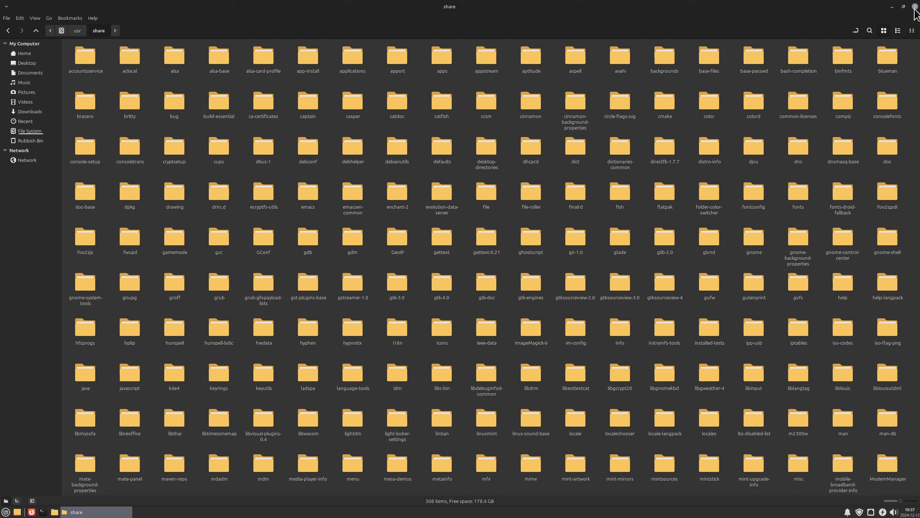
{"action": "left_click", "coordinate": [914, 7]}
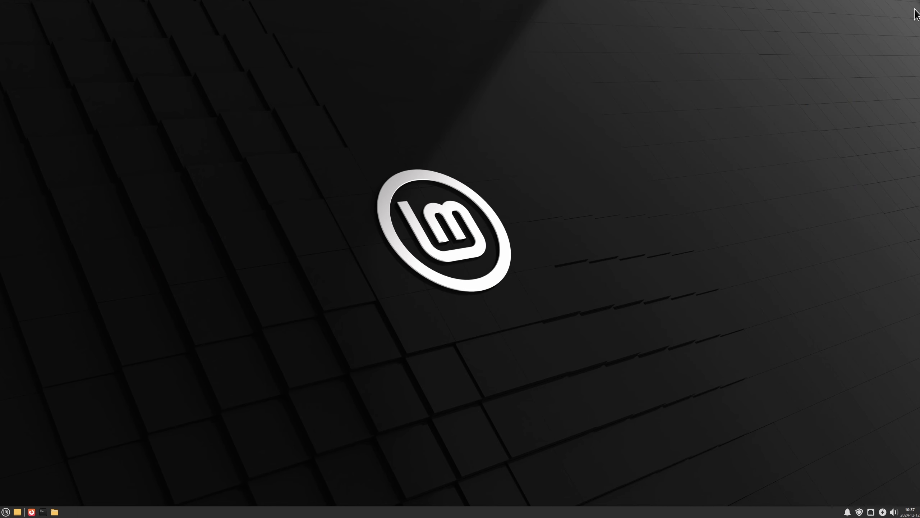
Step: Set the Whisker Menu to show applications as a tree and close its properties
{"action": "left_click", "coordinate": [5, 512]}
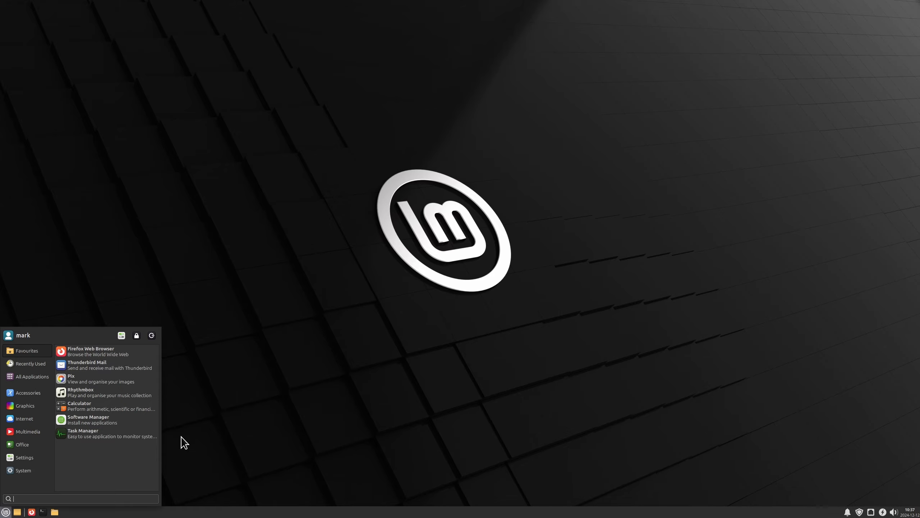
{"action": "left_click", "coordinate": [340, 421]}
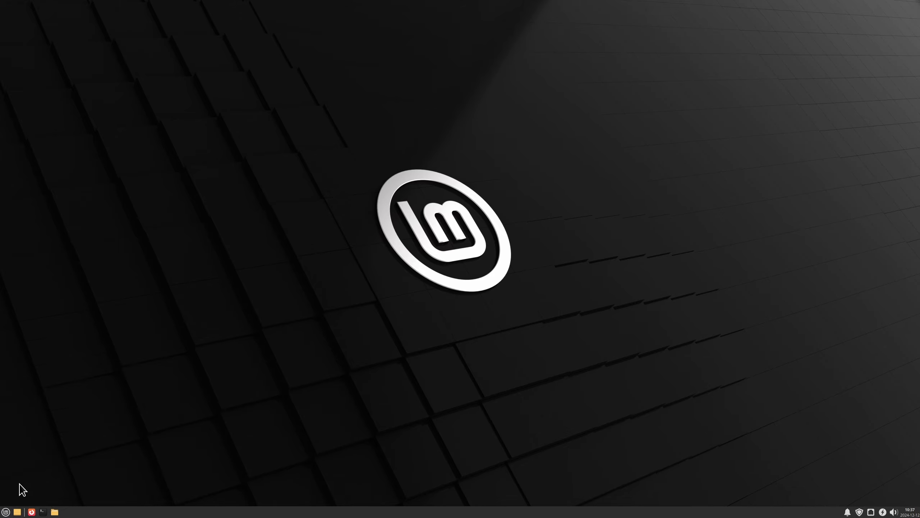
{"action": "right_click", "coordinate": [5, 511]}
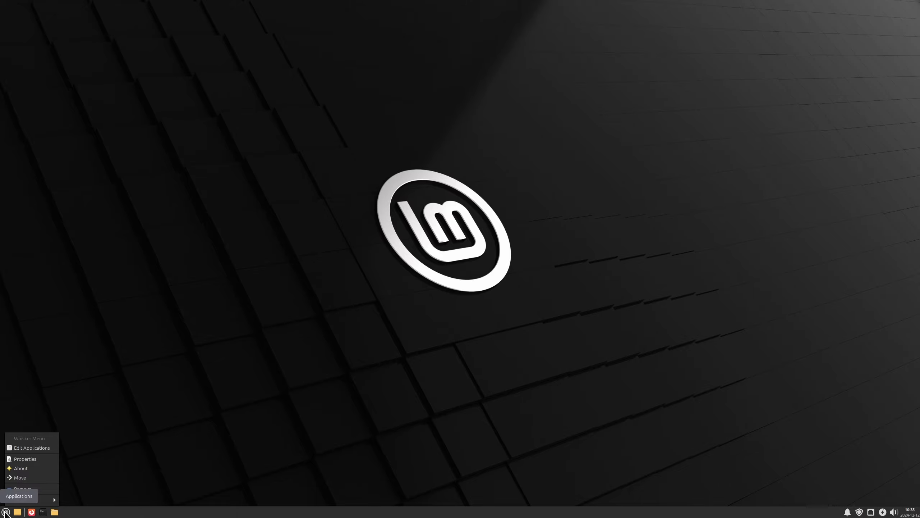
{"action": "left_click", "coordinate": [25, 459]}
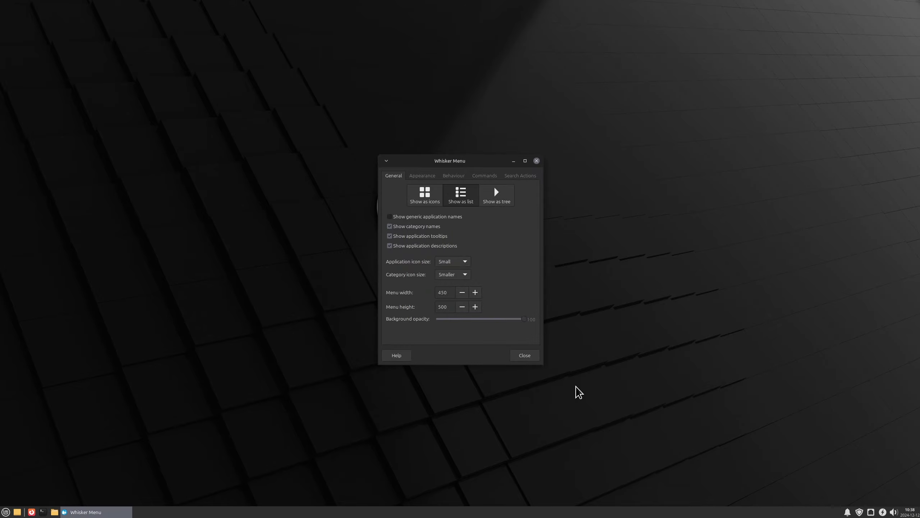
{"action": "left_click", "coordinate": [501, 200]}
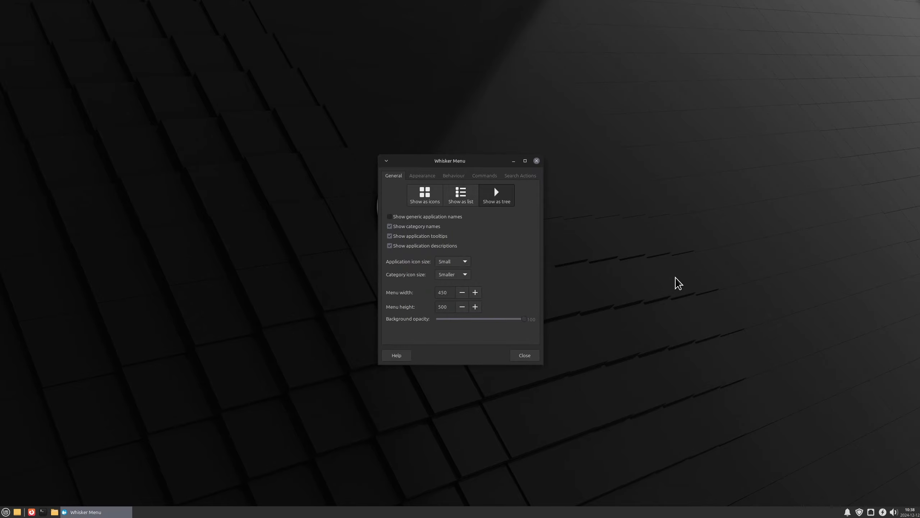
{"action": "left_click", "coordinate": [537, 160]}
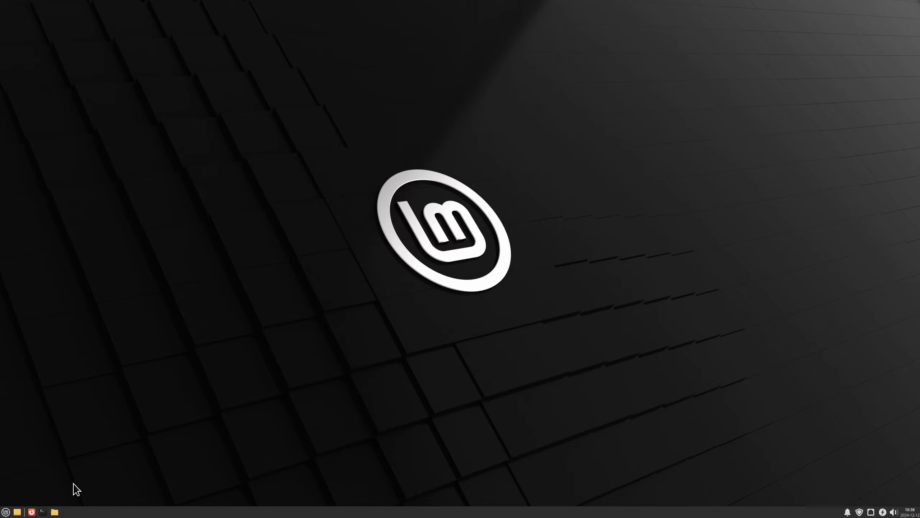
Step: Launch Synaptic Package Manager and authenticate with the account password
{"action": "left_click", "coordinate": [2, 514]}
{"action": "left_click", "coordinate": [23, 470]}
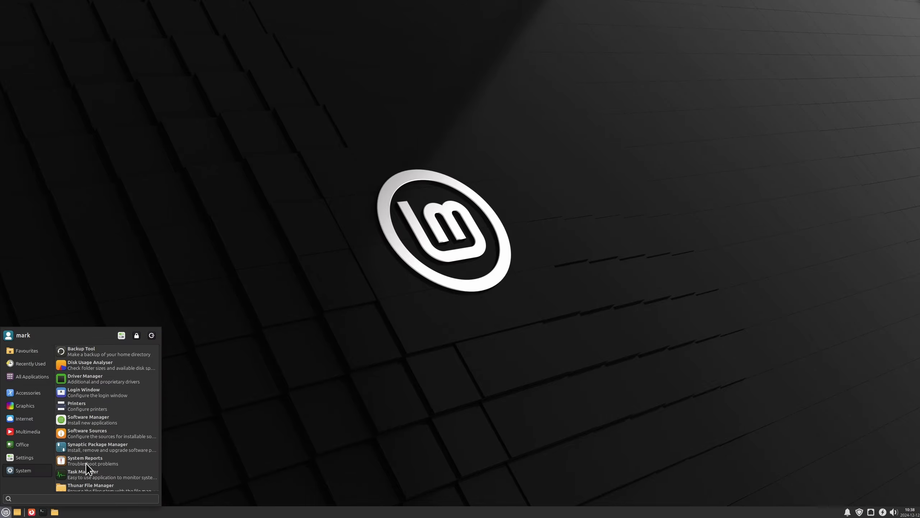
{"action": "scroll", "coordinate": [118, 455], "scroll_direction": "down", "scroll_amount": 3}
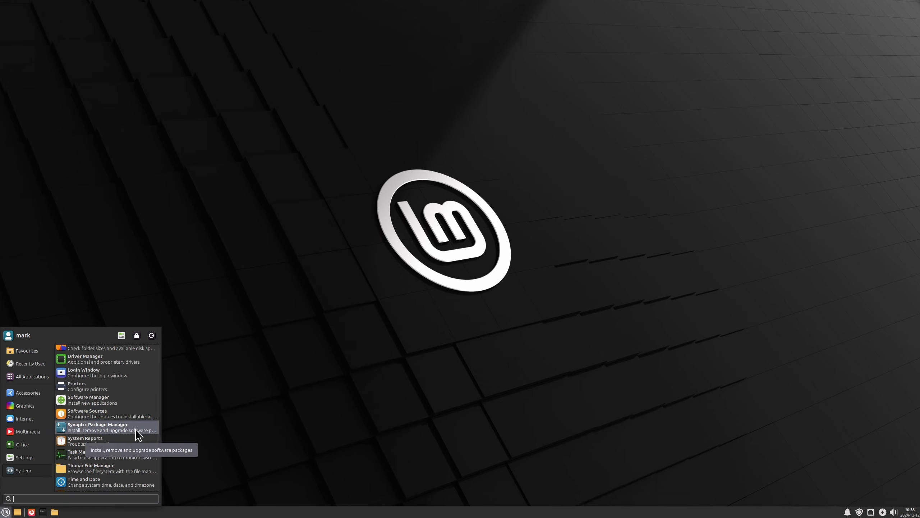
{"action": "left_click", "coordinate": [136, 431]}
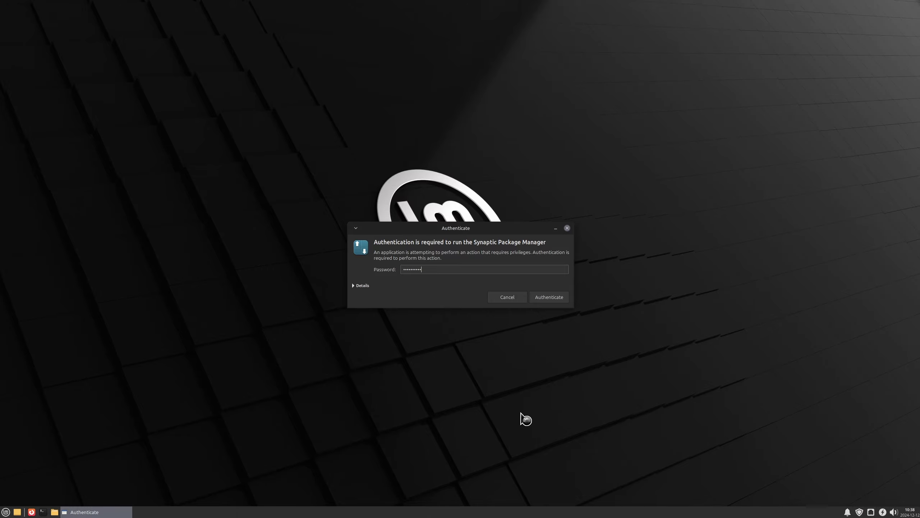
{"action": "key", "text": "Return"}
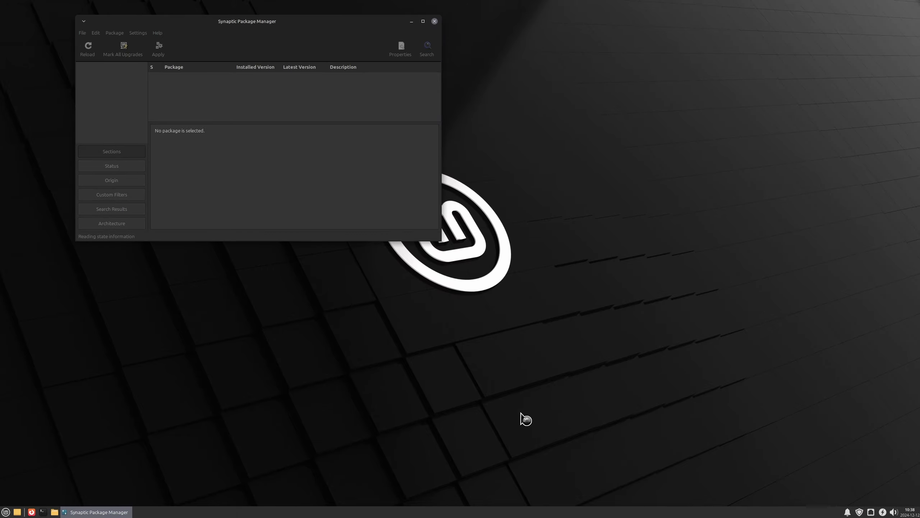
Step: Mark all available upgrades, reload the package information, and close Synaptic Package Manager
{"action": "left_click_drag", "start_coordinate": [342, 22], "coordinate": [564, 92]}
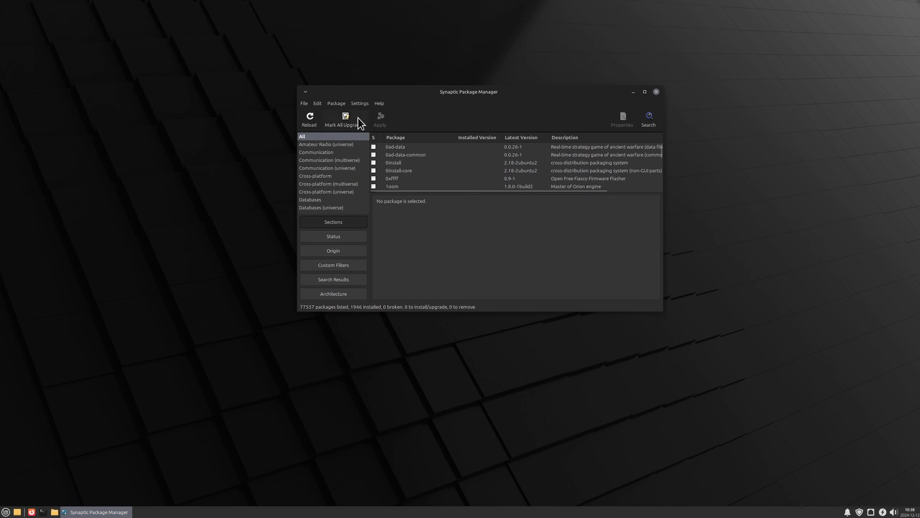
{"action": "left_click", "coordinate": [358, 118]}
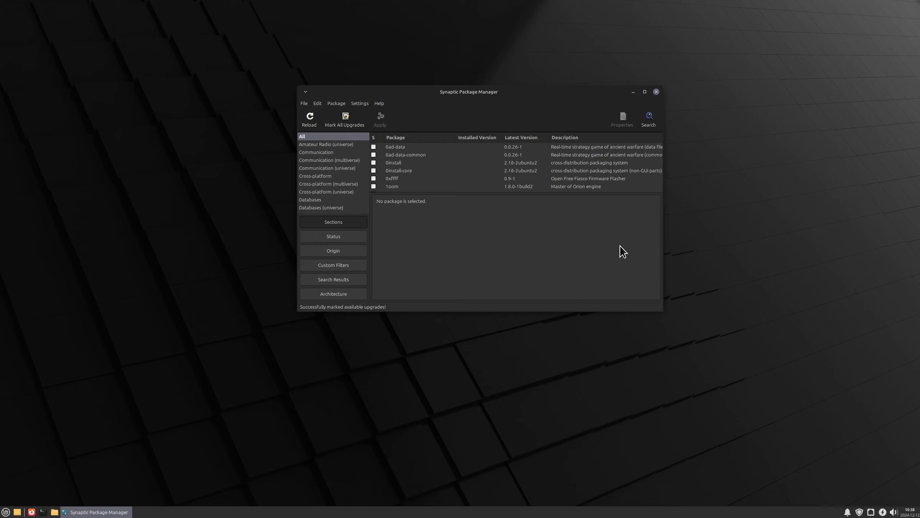
{"action": "left_click", "coordinate": [348, 120]}
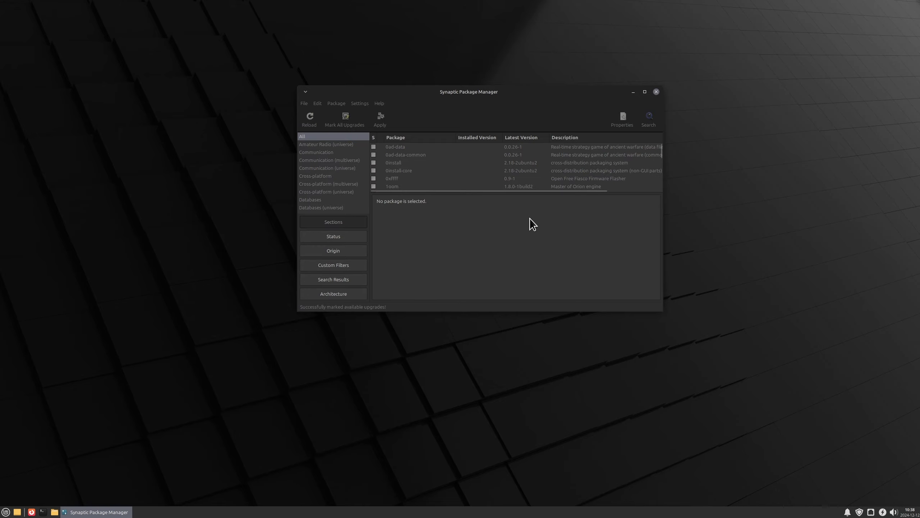
{"action": "left_click", "coordinate": [304, 119]}
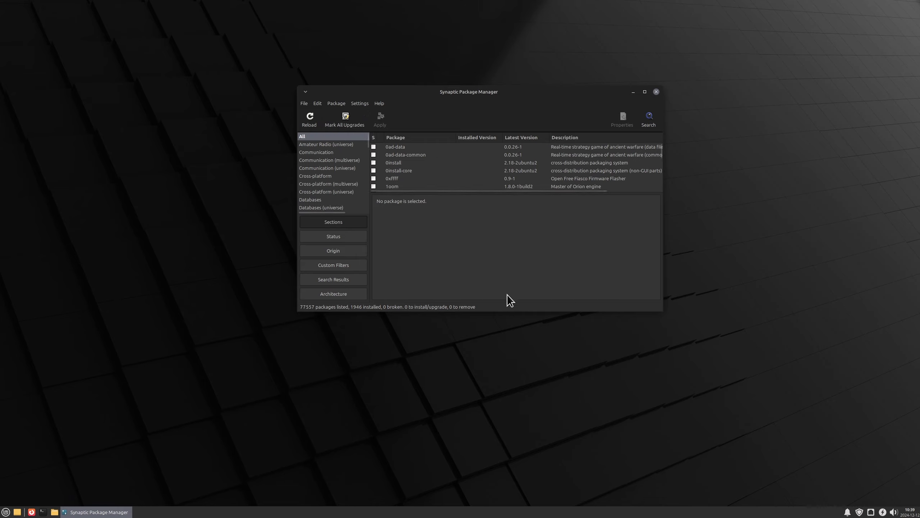
{"action": "left_click", "coordinate": [656, 92]}
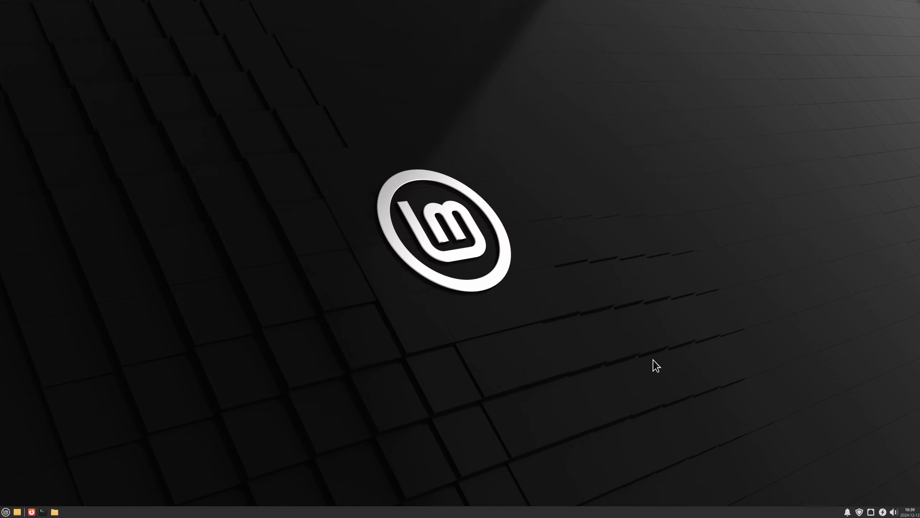
Step: Examine the Settings category of the applications menu for undershoot lines at its edges
{"action": "left_click", "coordinate": [6, 511]}
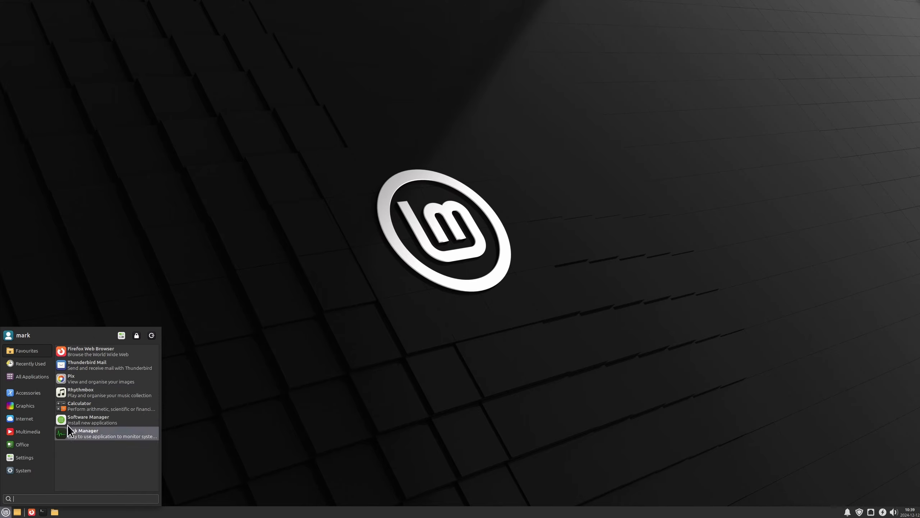
{"action": "left_click", "coordinate": [24, 457]}
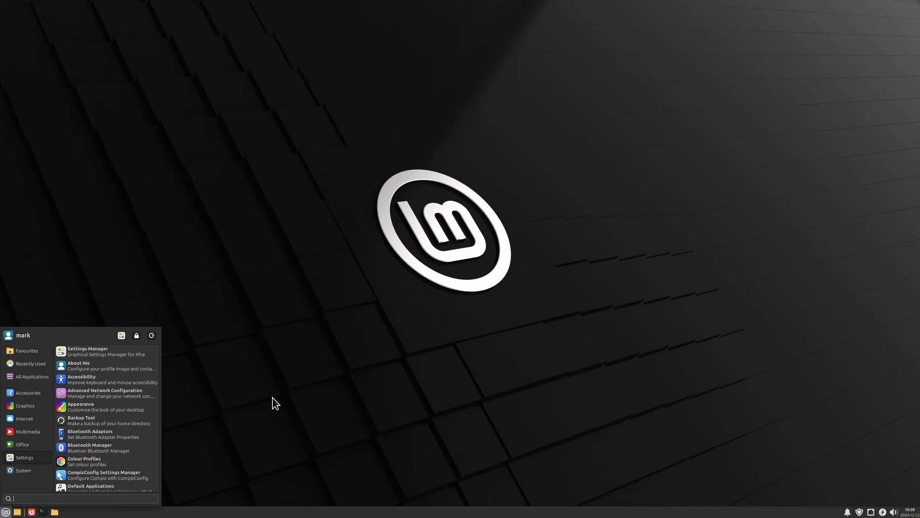
{"action": "scroll", "coordinate": [91, 421], "scroll_direction": "down", "scroll_amount": 8}
{"action": "scroll", "coordinate": [91, 420], "scroll_direction": "down", "scroll_amount": 10}
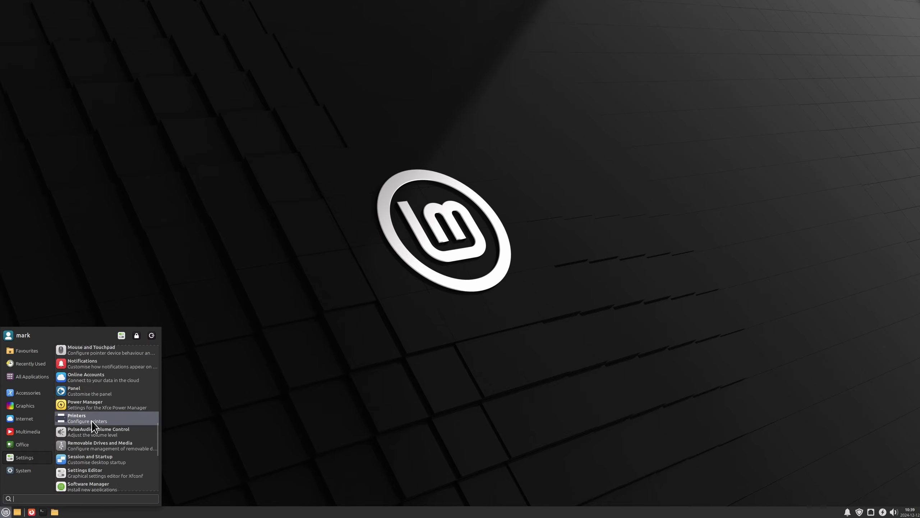
{"action": "scroll", "coordinate": [123, 454], "scroll_direction": "up", "scroll_amount": 12}
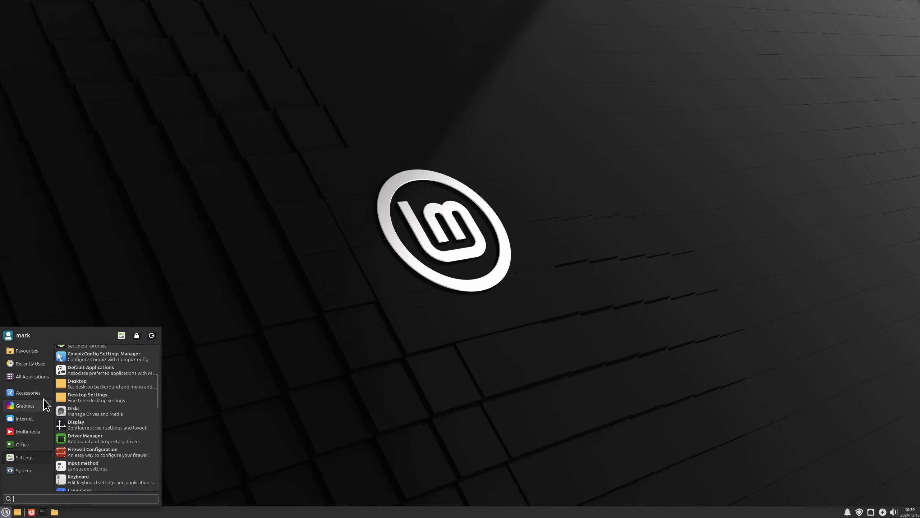
{"action": "scroll", "coordinate": [58, 417], "scroll_direction": "up", "scroll_amount": 4}
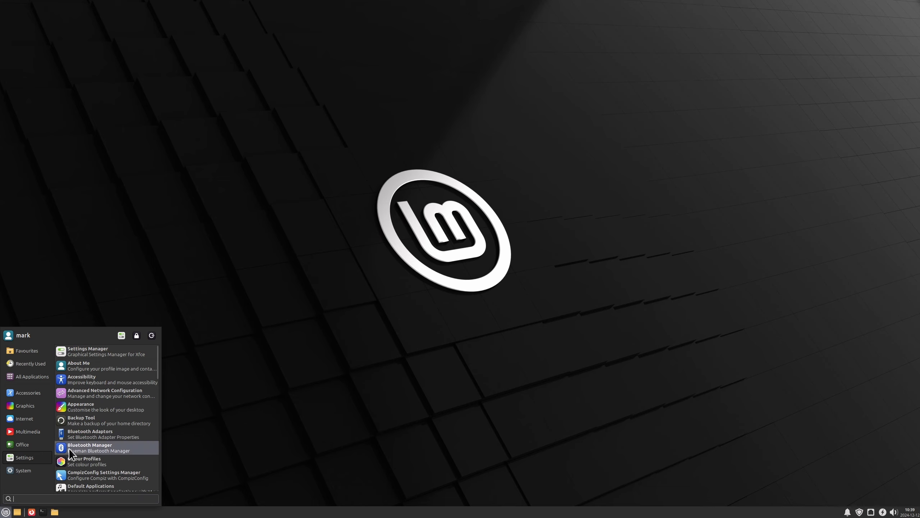
Step: Open the Appearance settings and reapply the Mint-Y-Dark-Grey style by switching to Mint-Y-Dark-Orange and back
{"action": "left_click", "coordinate": [104, 406]}
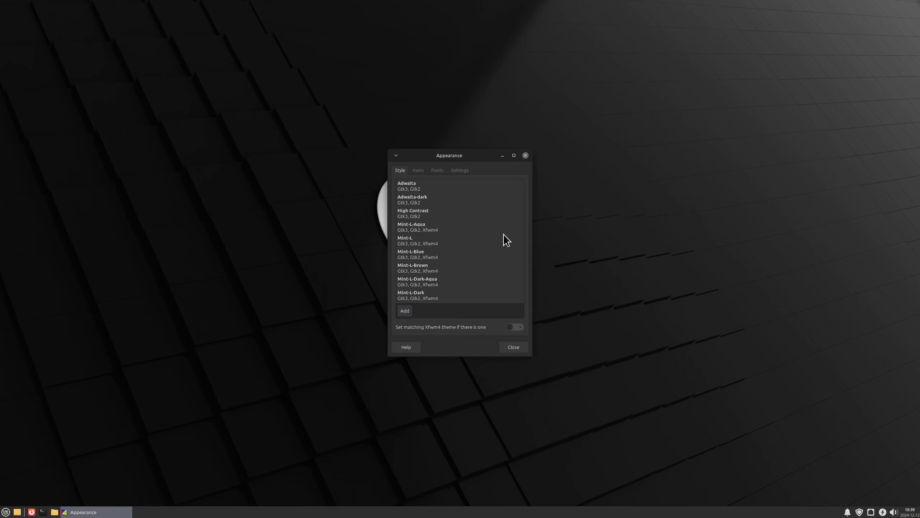
{"action": "scroll", "coordinate": [436, 285], "scroll_direction": "down", "scroll_amount": 1}
{"action": "scroll", "coordinate": [448, 249], "scroll_direction": "down", "scroll_amount": 15}
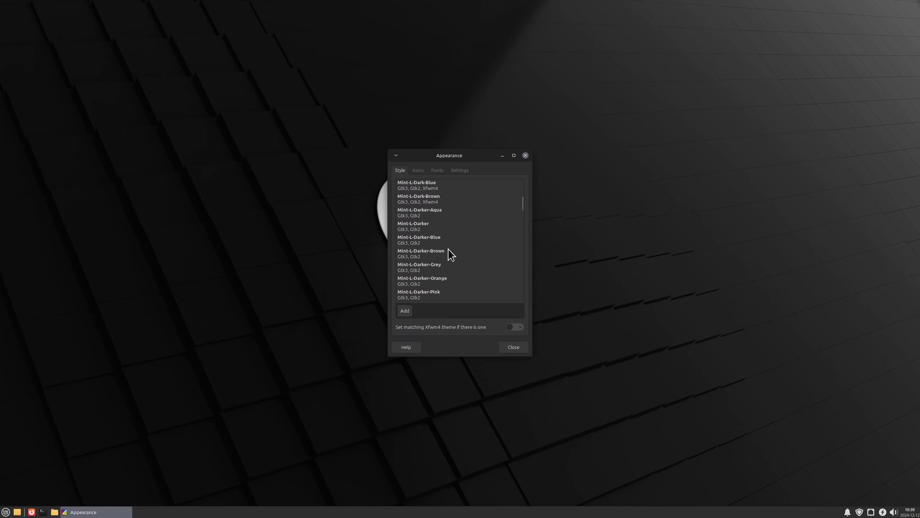
{"action": "scroll", "coordinate": [448, 249], "scroll_direction": "down", "scroll_amount": 20}
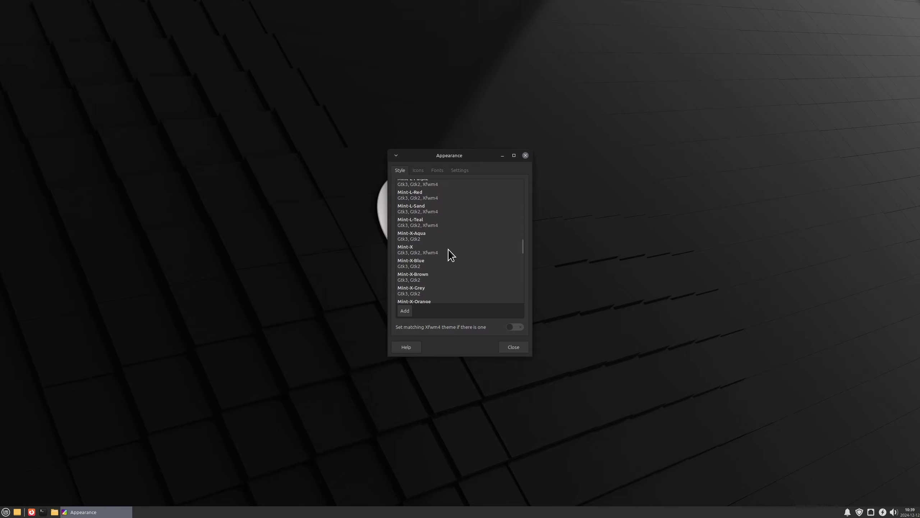
{"action": "scroll", "coordinate": [450, 255], "scroll_direction": "down", "scroll_amount": 3}
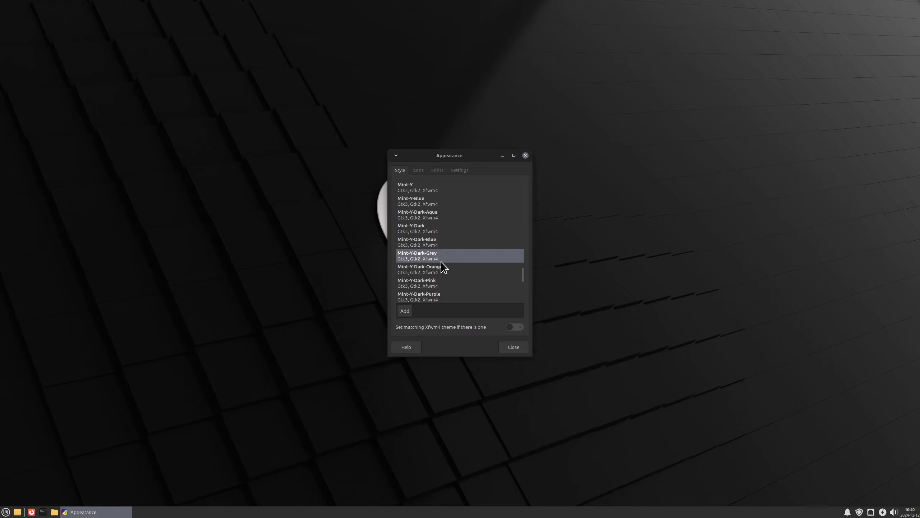
{"action": "left_click", "coordinate": [428, 271]}
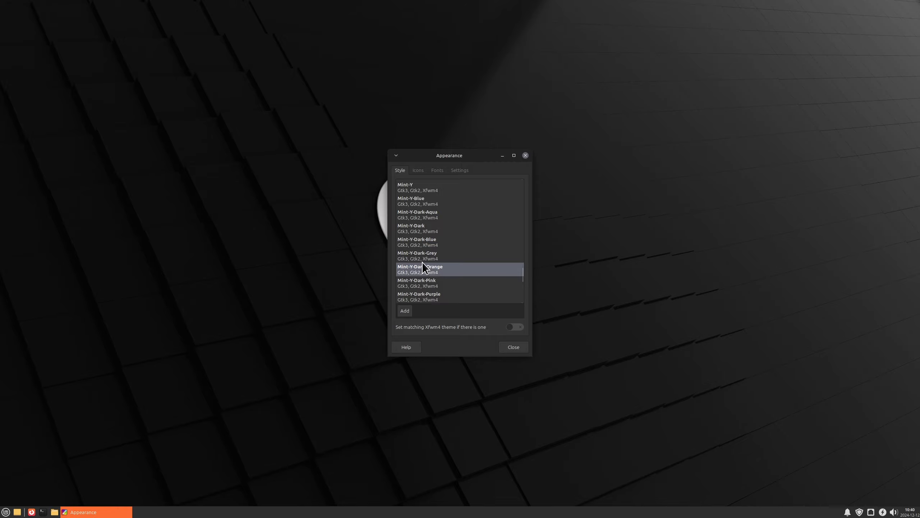
{"action": "left_click", "coordinate": [424, 255]}
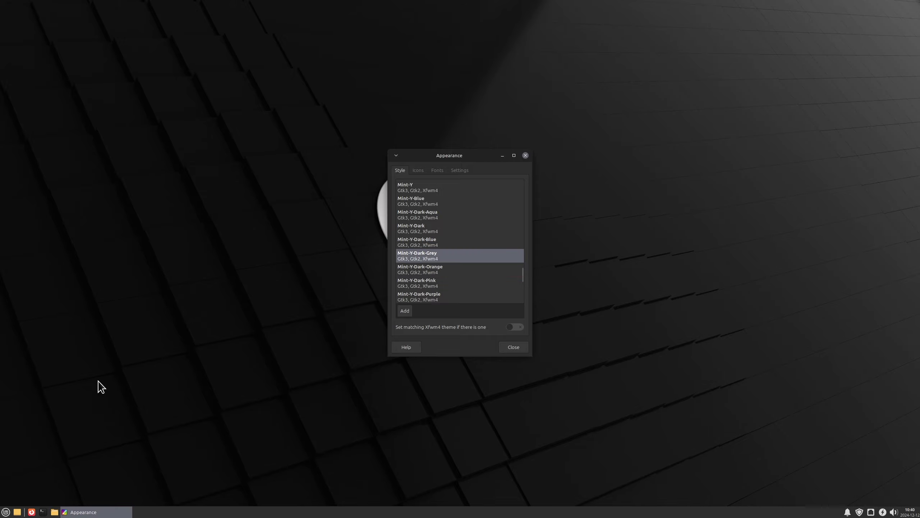
Step: Examine the Accessories, Settings and Office categories of the applications menu for undershoot lines at the list edges
{"action": "left_click", "coordinate": [5, 512]}
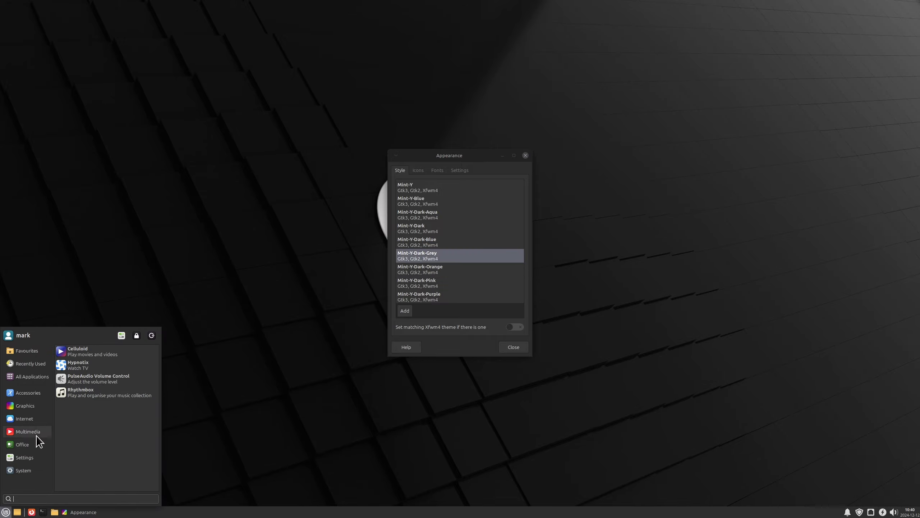
{"action": "left_click", "coordinate": [20, 393]}
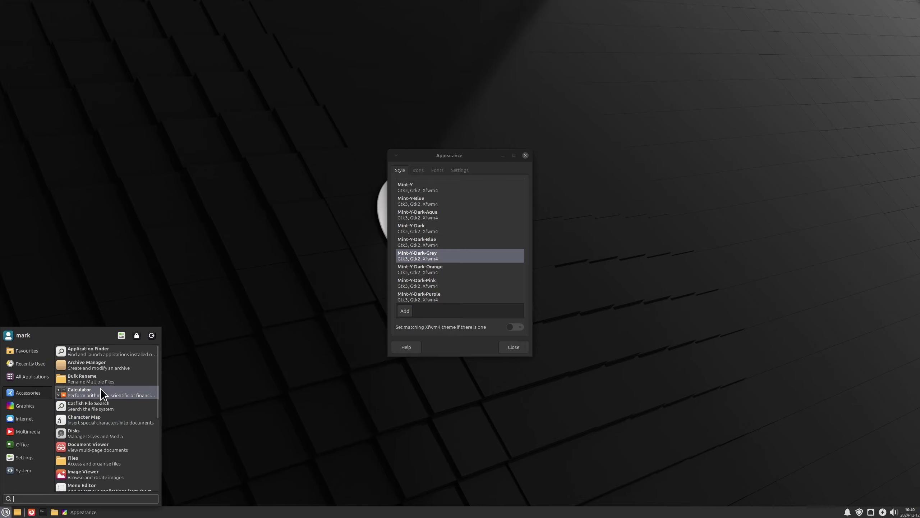
{"action": "left_click", "coordinate": [202, 406]}
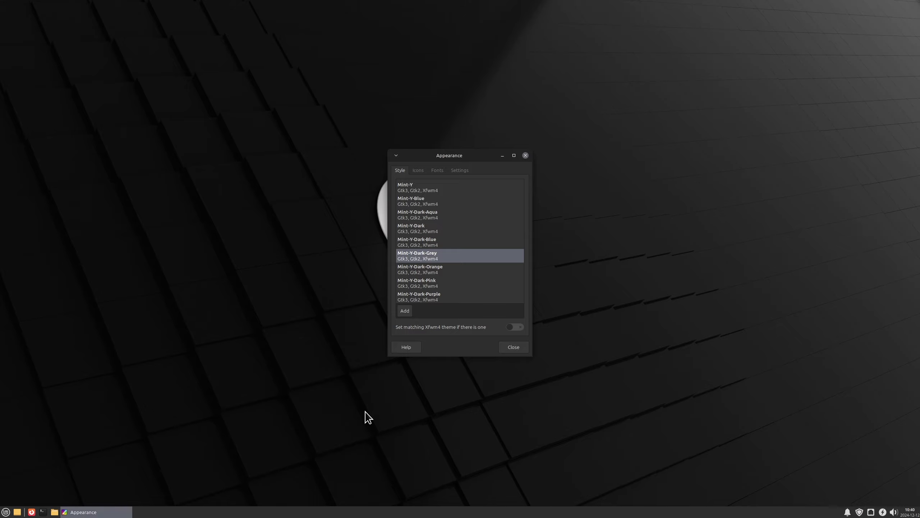
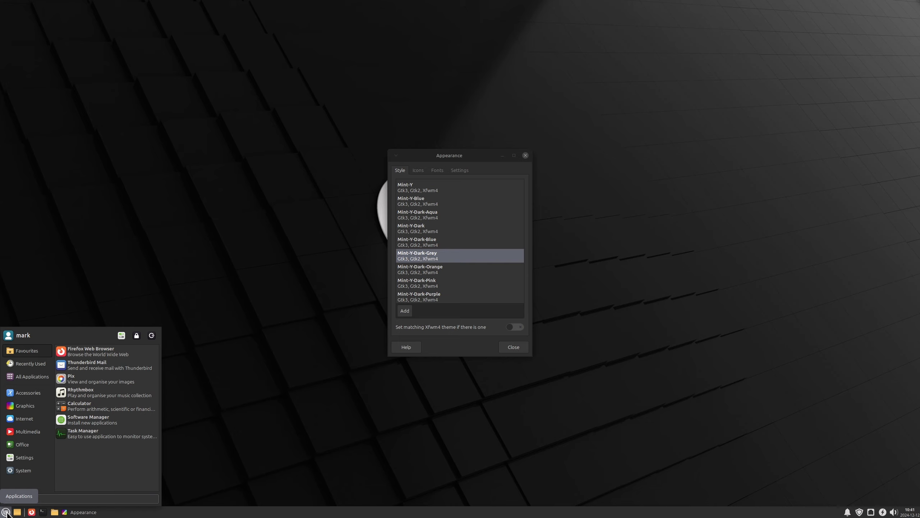
{"action": "mouse_move", "coordinate": [27, 458]}
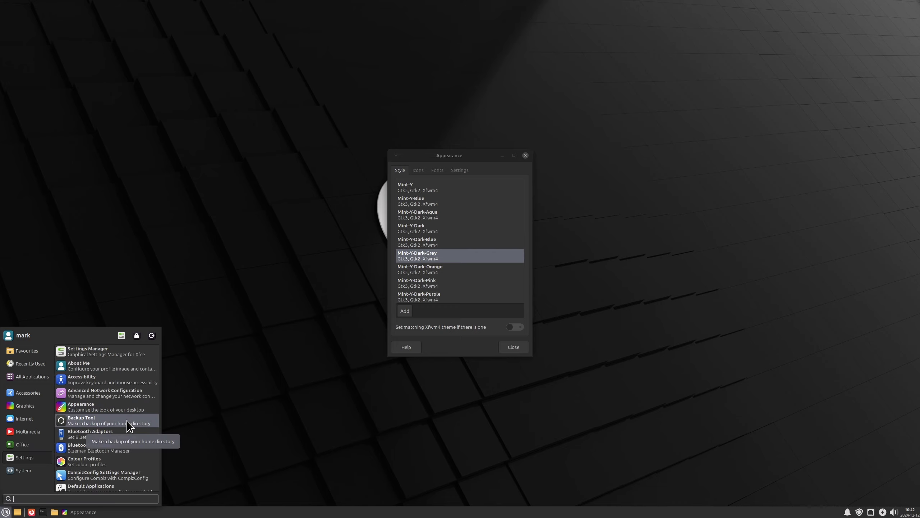
{"action": "scroll", "coordinate": [127, 424], "scroll_direction": "down", "scroll_amount": 10}
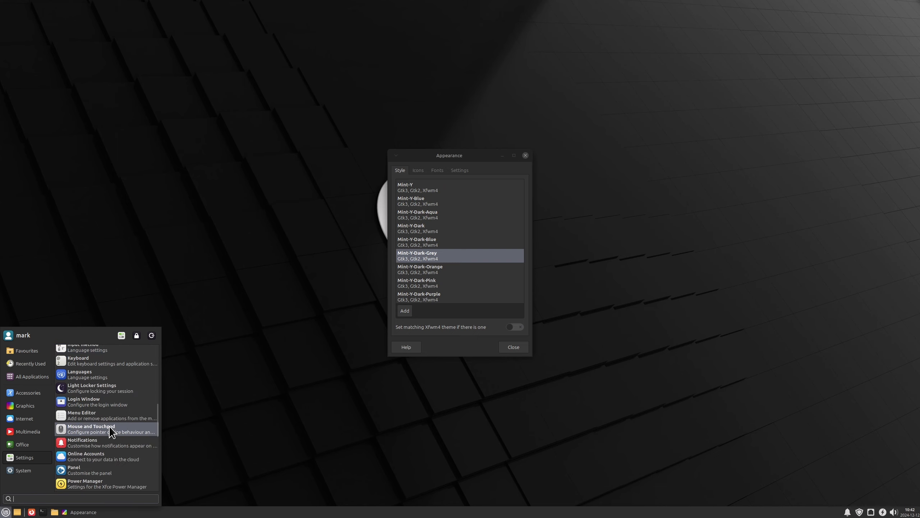
{"action": "scroll", "coordinate": [109, 426], "scroll_direction": "up", "scroll_amount": 10}
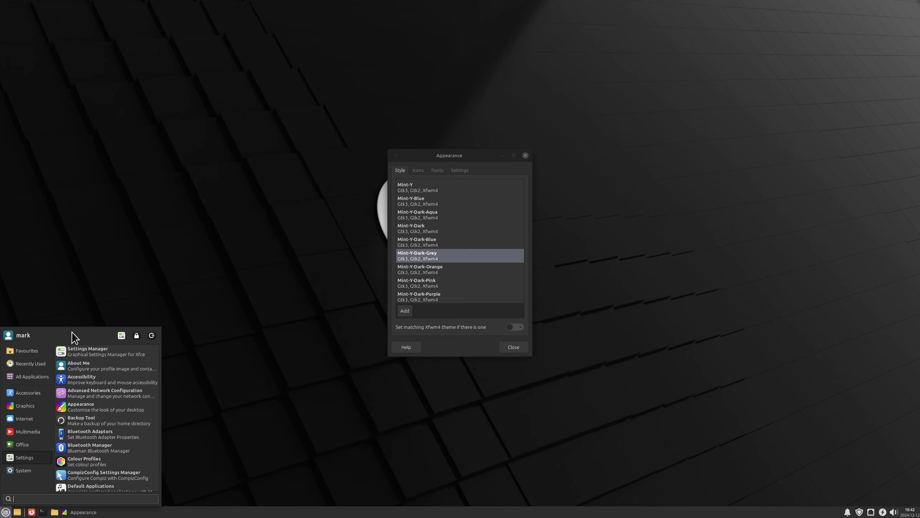
{"action": "scroll", "coordinate": [77, 401], "scroll_direction": "down", "scroll_amount": 10}
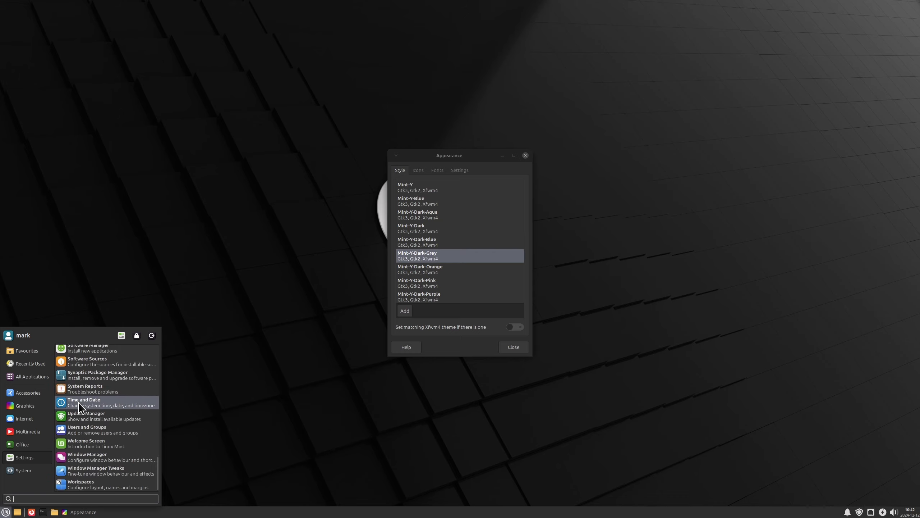
{"action": "scroll", "coordinate": [77, 402], "scroll_direction": "up", "scroll_amount": 10}
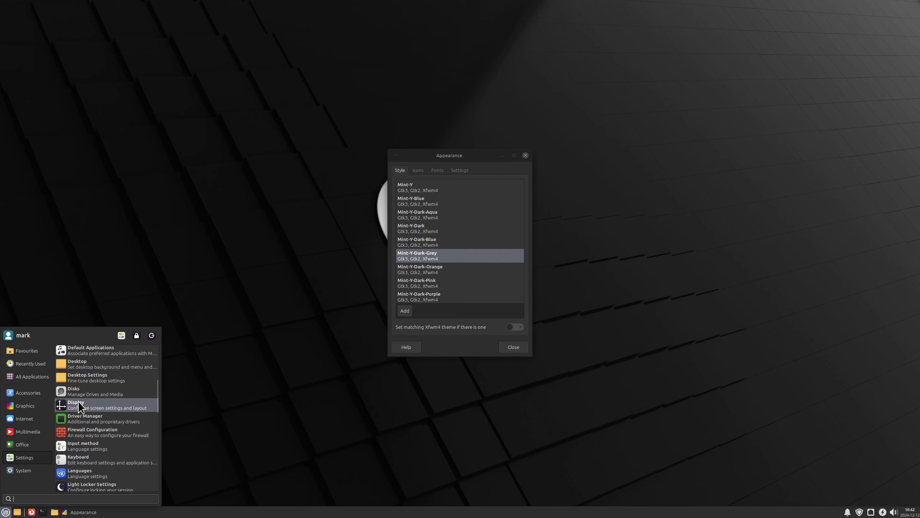
{"action": "left_click", "coordinate": [22, 448]}
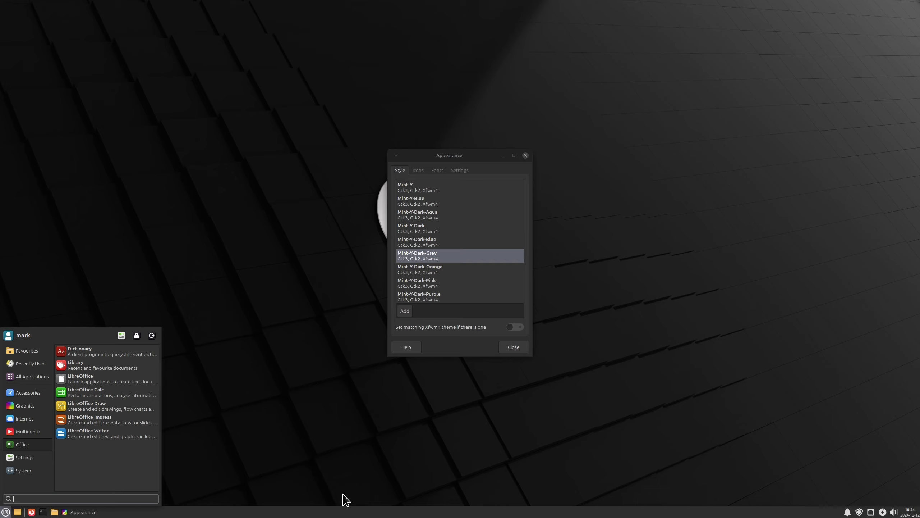
Step: Apply the Orchis-Grey-Dark style and close the Appearance settings
{"action": "scroll", "coordinate": [486, 278], "scroll_direction": "down", "scroll_amount": 5}
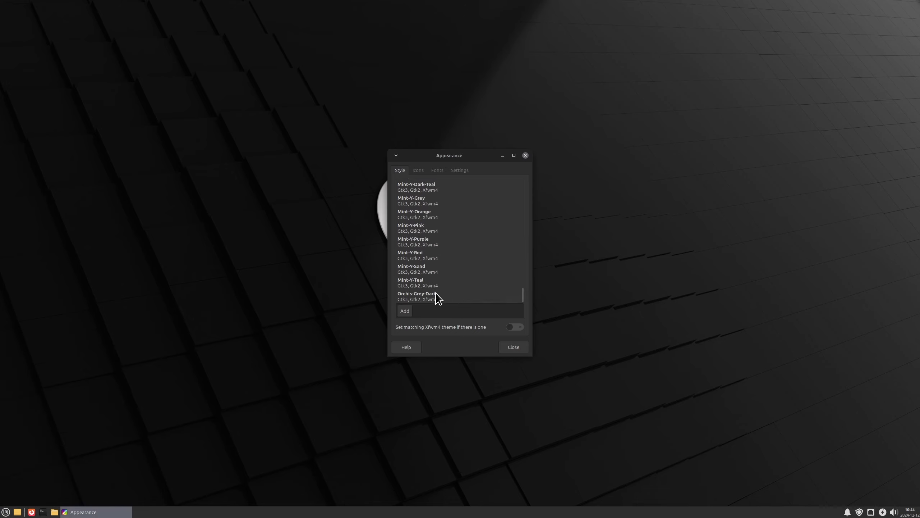
{"action": "left_click", "coordinate": [421, 295]}
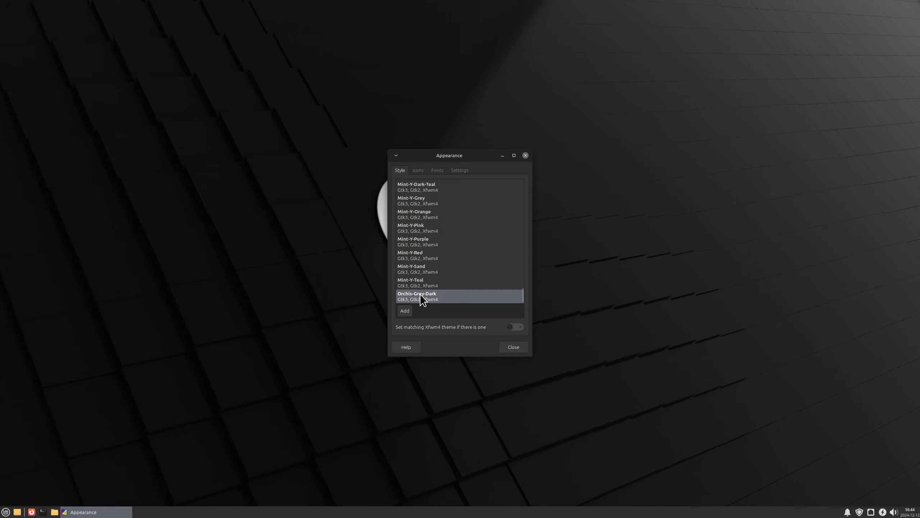
{"action": "left_click", "coordinate": [513, 346]}
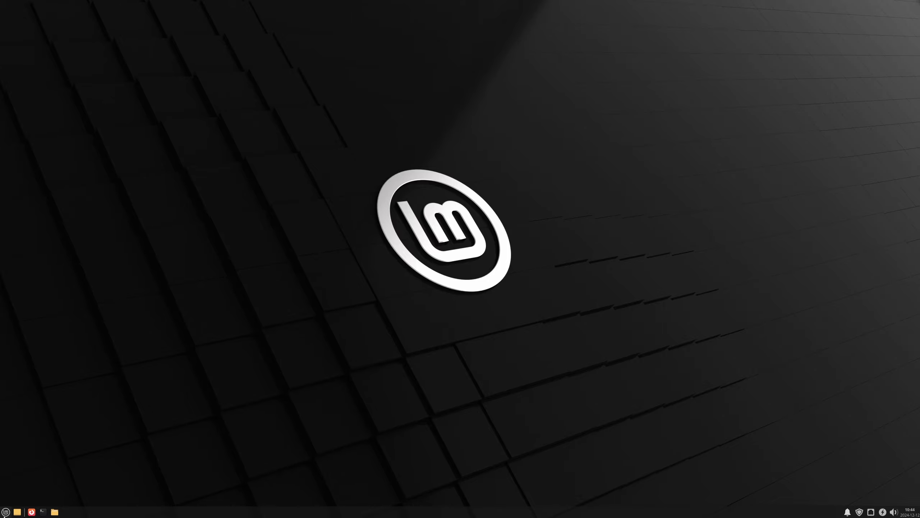
Step: Open the Whisker Menu properties and turn off application descriptions
{"action": "left_click", "coordinate": [5, 511]}
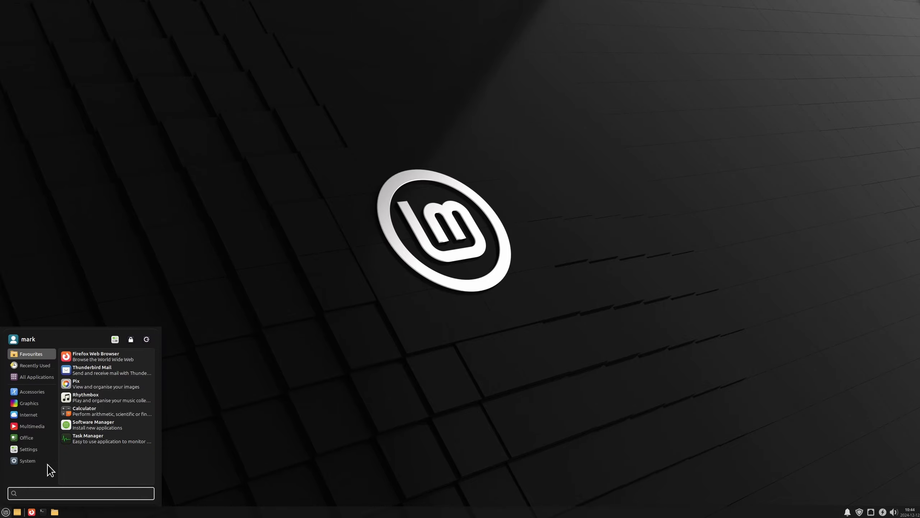
{"action": "left_click", "coordinate": [198, 473]}
{"action": "right_click", "coordinate": [6, 512]}
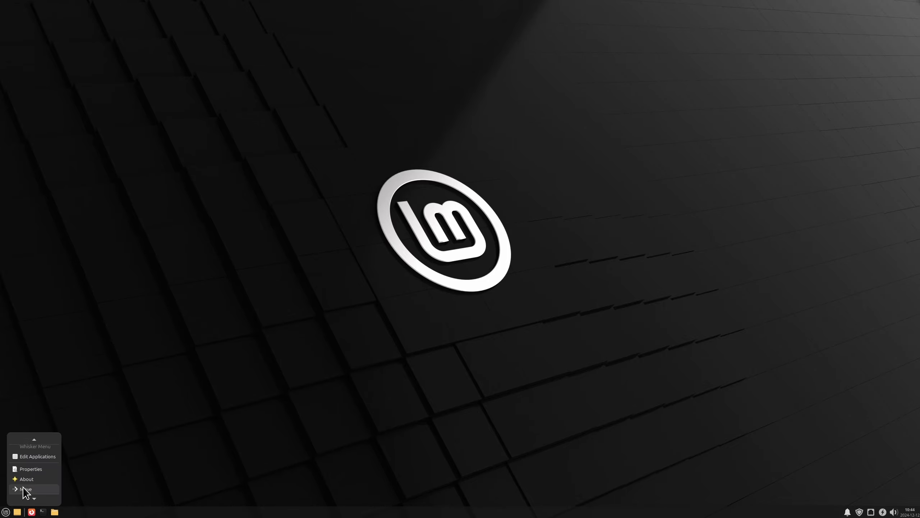
{"action": "left_click", "coordinate": [119, 471]}
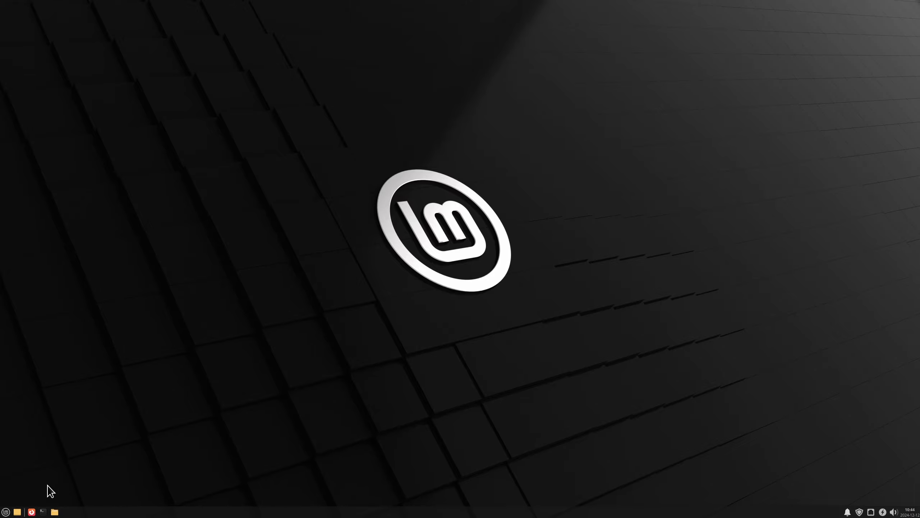
{"action": "right_click", "coordinate": [5, 511]}
{"action": "left_click", "coordinate": [34, 454]}
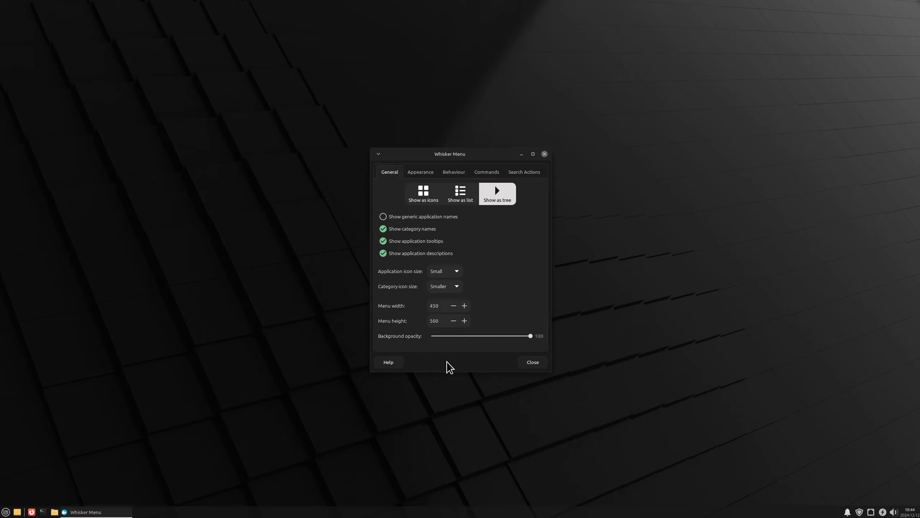
{"action": "left_click", "coordinate": [383, 253]}
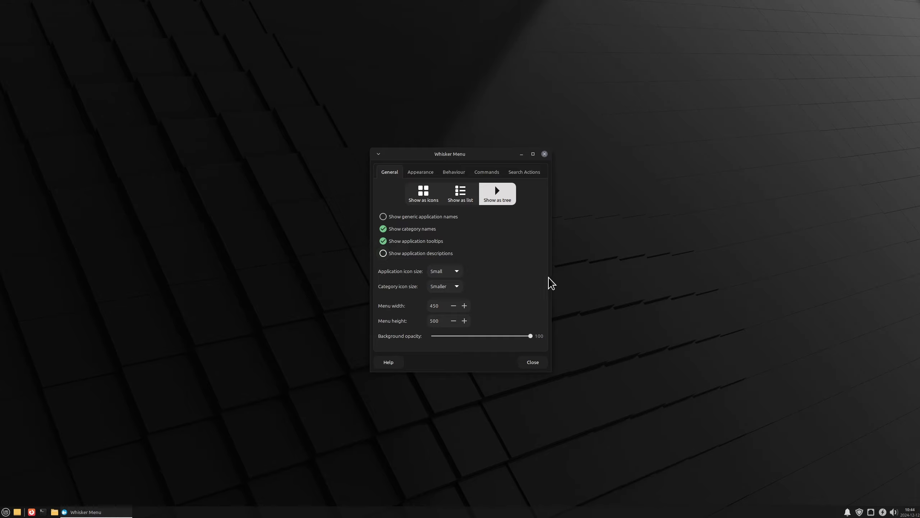
Step: Set the Whisker Menu's application icon size to Normal and its category icon size to Small
{"action": "left_click", "coordinate": [458, 273]}
{"action": "left_click", "coordinate": [446, 281]}
{"action": "left_click", "coordinate": [457, 288]}
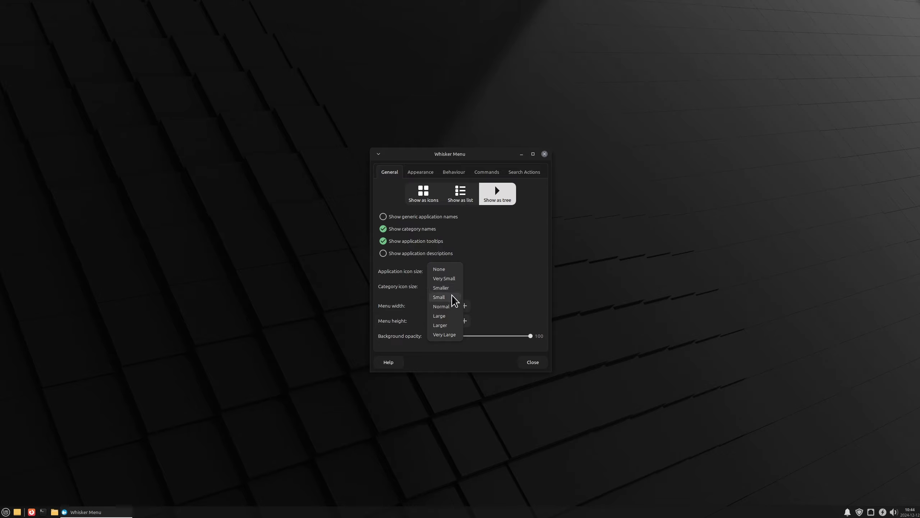
{"action": "left_click", "coordinate": [456, 300]}
Step: Set the Whisker Menu's width to 630 and height to 620, and preview the resized menu
{"action": "left_click", "coordinate": [464, 306]}
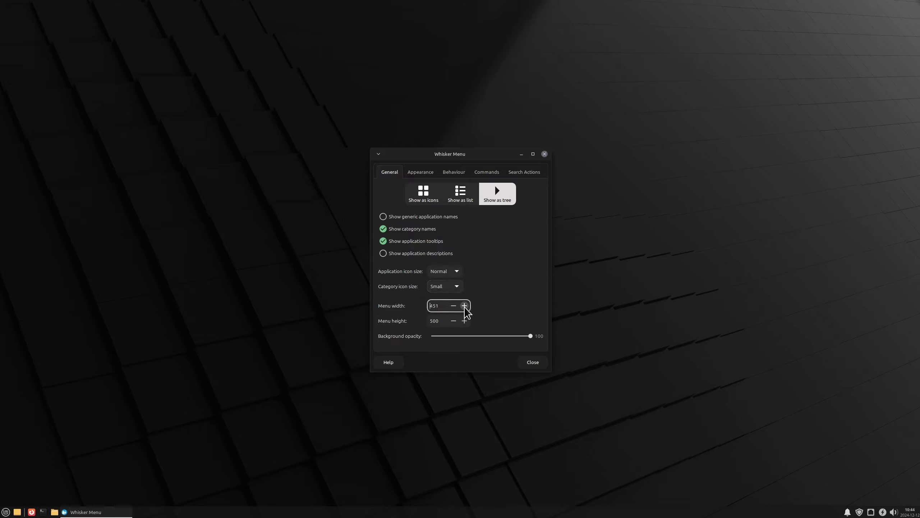
{"action": "left_click_drag", "start_coordinate": [464, 305], "coordinate": [464, 305]}
{"action": "left_click", "coordinate": [463, 320]}
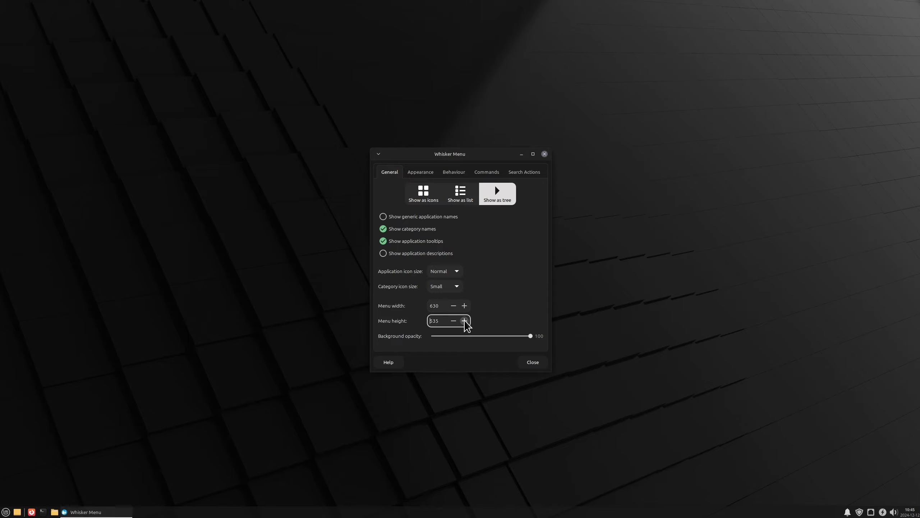
{"action": "left_click", "coordinate": [465, 320]}
{"action": "left_click", "coordinate": [464, 321]}
{"action": "left_click", "coordinate": [464, 320]}
{"action": "left_click", "coordinate": [464, 321]}
{"action": "left_click", "coordinate": [5, 512]}
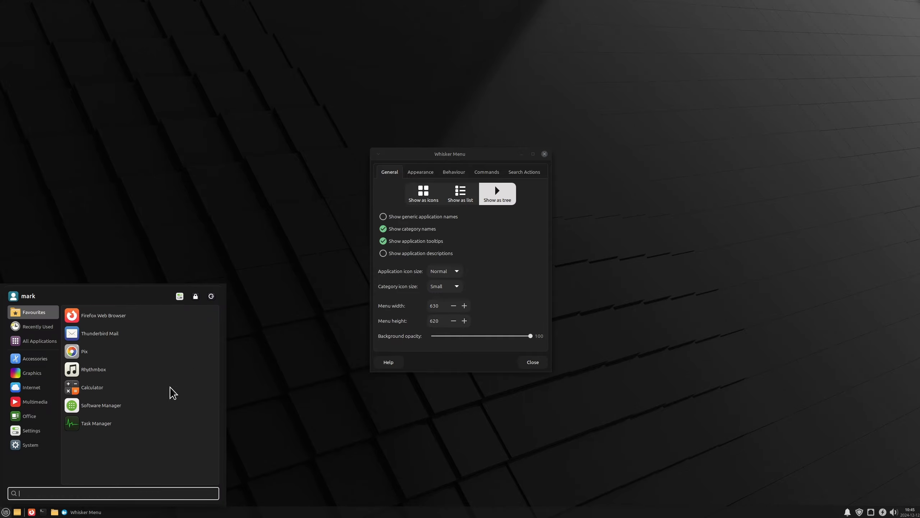
{"action": "left_click", "coordinate": [391, 466]}
Step: Reduce the Whisker Menu's background opacity to 0 and check the Settings category in the opened menu
{"action": "left_click_drag", "start_coordinate": [529, 335], "coordinate": [422, 339]}
{"action": "left_click", "coordinate": [6, 511]}
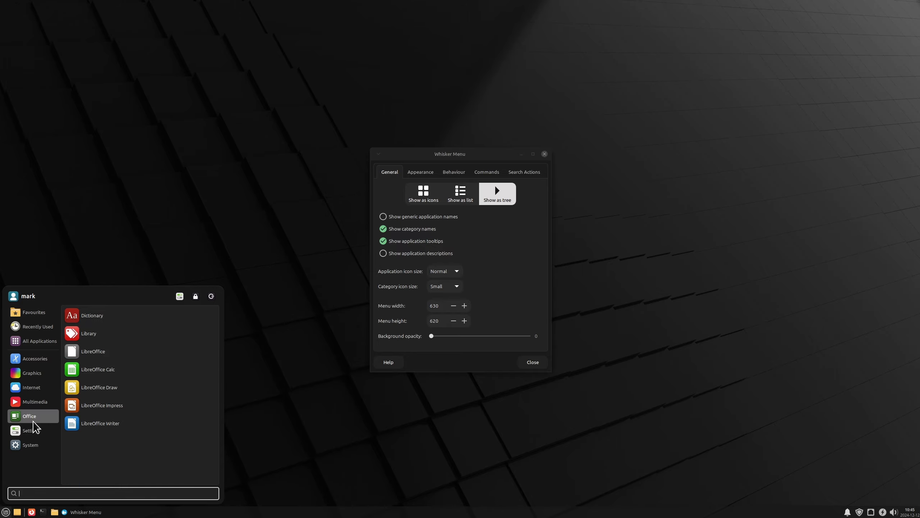
{"action": "mouse_move", "coordinate": [31, 431]}
{"action": "scroll", "coordinate": [137, 417], "scroll_direction": "down", "scroll_amount": 3}
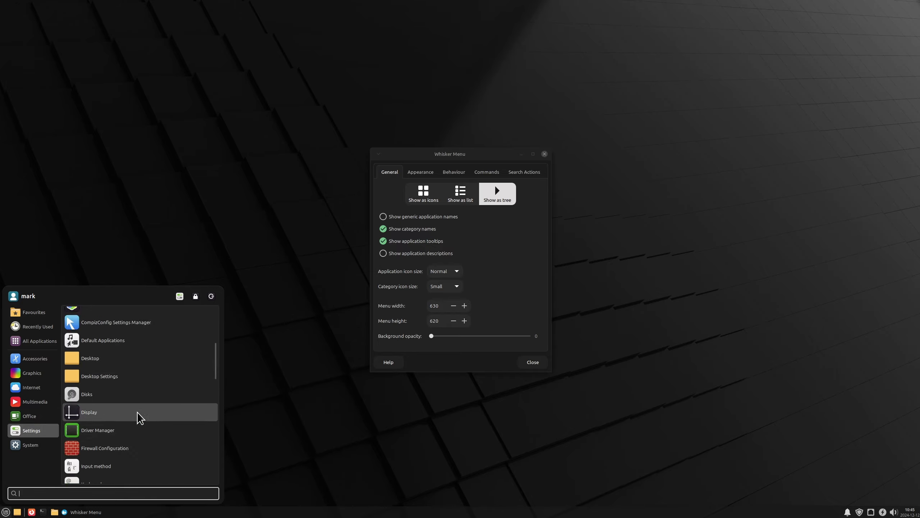
{"action": "scroll", "coordinate": [138, 417], "scroll_direction": "up", "scroll_amount": 3}
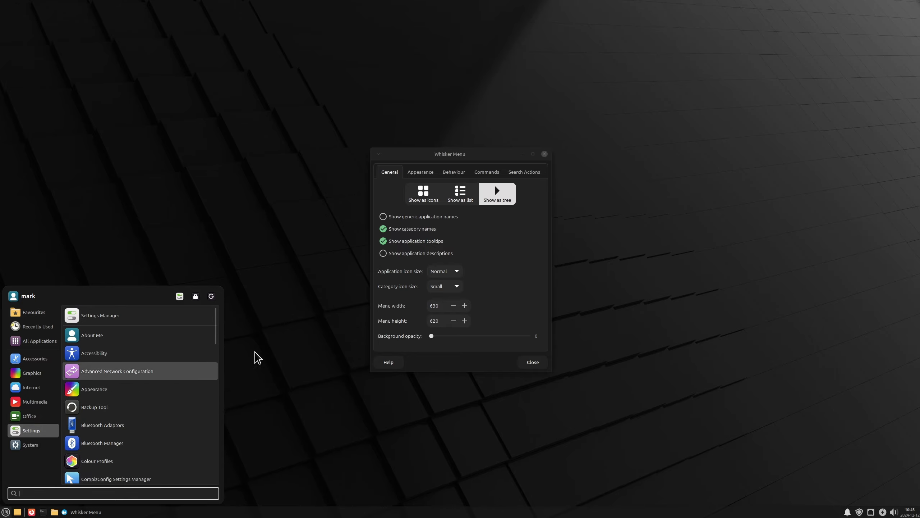
Step: Position the Whisker Menu's commands next to the search entry
{"action": "left_click", "coordinate": [419, 177]}
{"action": "left_click", "coordinate": [421, 173]}
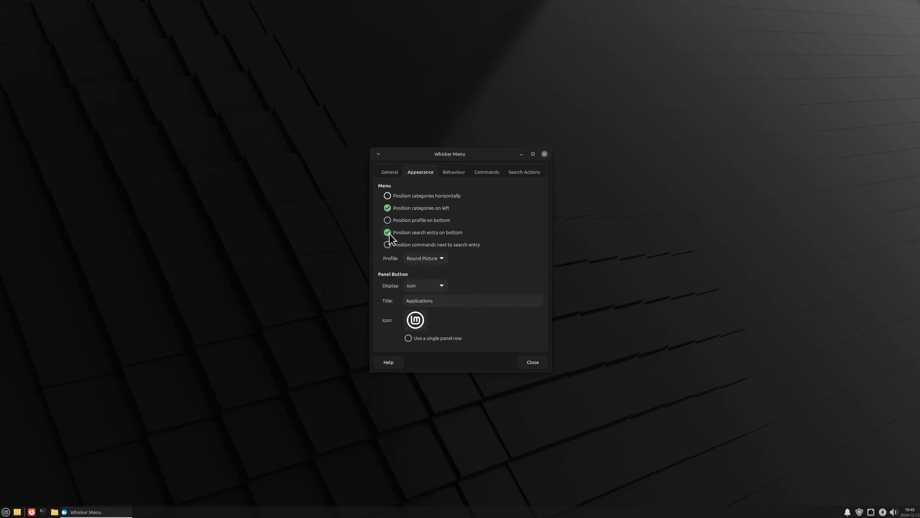
{"action": "left_click", "coordinate": [387, 244]}
Step: Make Recently Used the Whisker Menu's default category, turn off category sorting, and set the amount of recent items to 100
{"action": "left_click", "coordinate": [453, 173]}
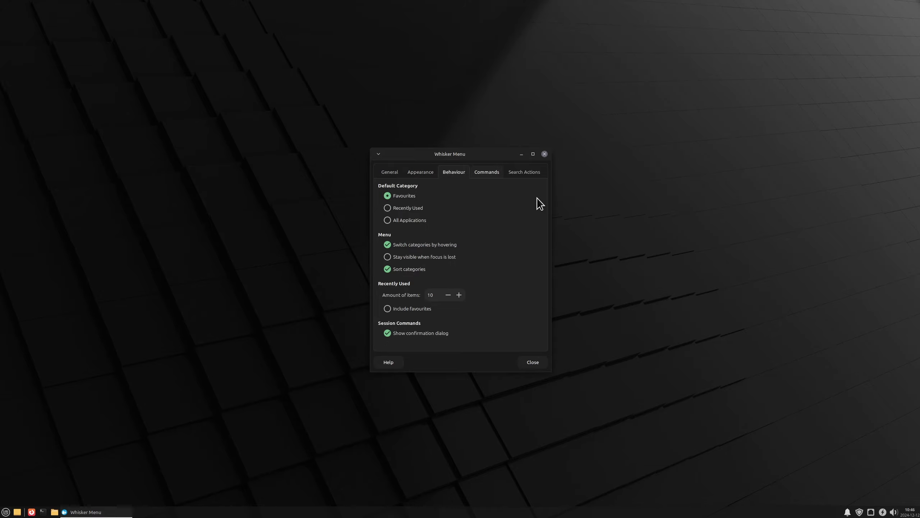
{"action": "left_click", "coordinate": [386, 208]}
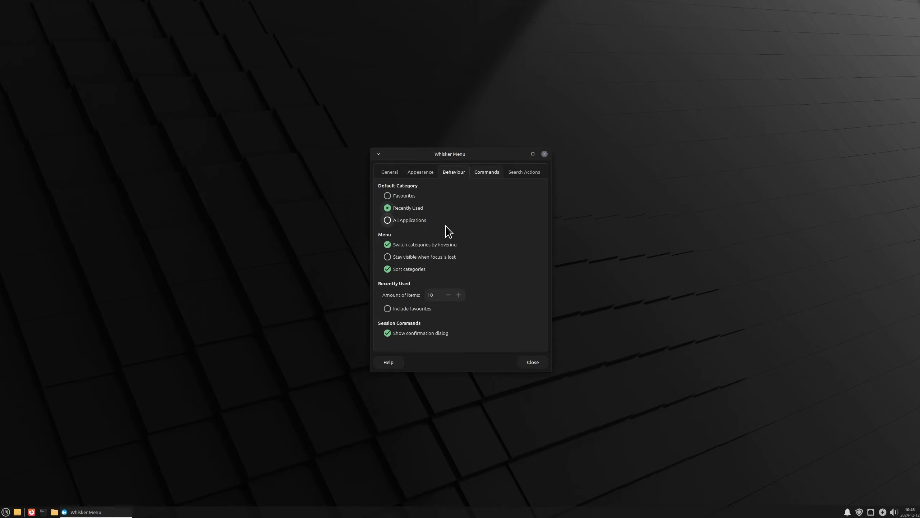
{"action": "left_click", "coordinate": [386, 269]}
{"action": "left_click", "coordinate": [459, 295]}
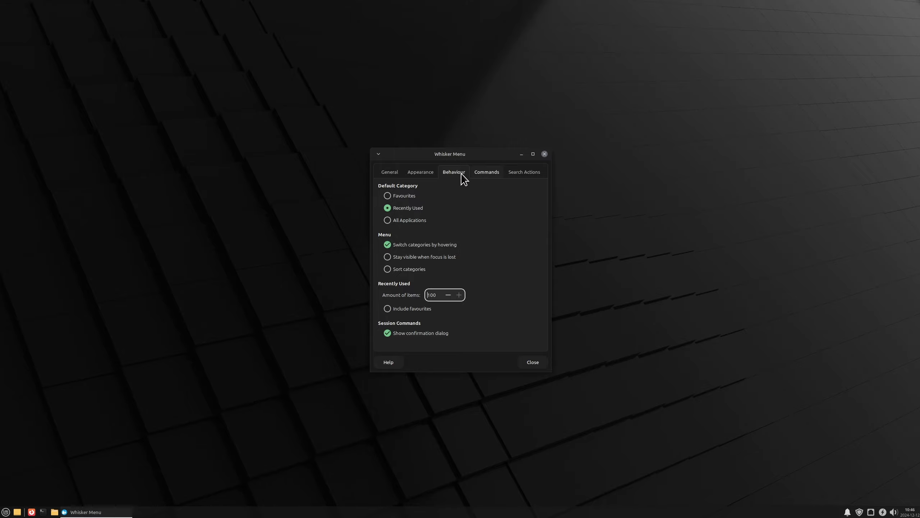
Step: Open the icon chooser for the Whisker Menu's panel button and limit it to Uncategorised Icons
{"action": "left_click", "coordinate": [418, 175]}
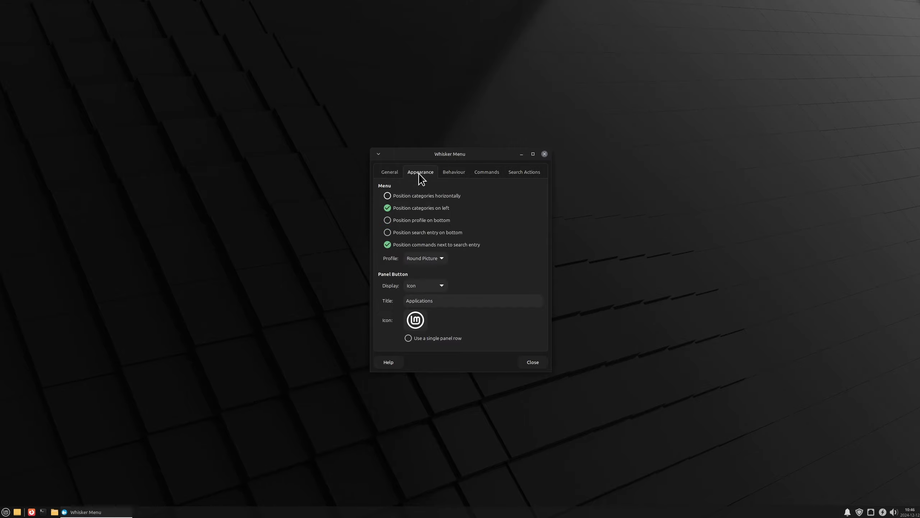
{"action": "left_click", "coordinate": [536, 362]}
{"action": "right_click", "coordinate": [3, 511]}
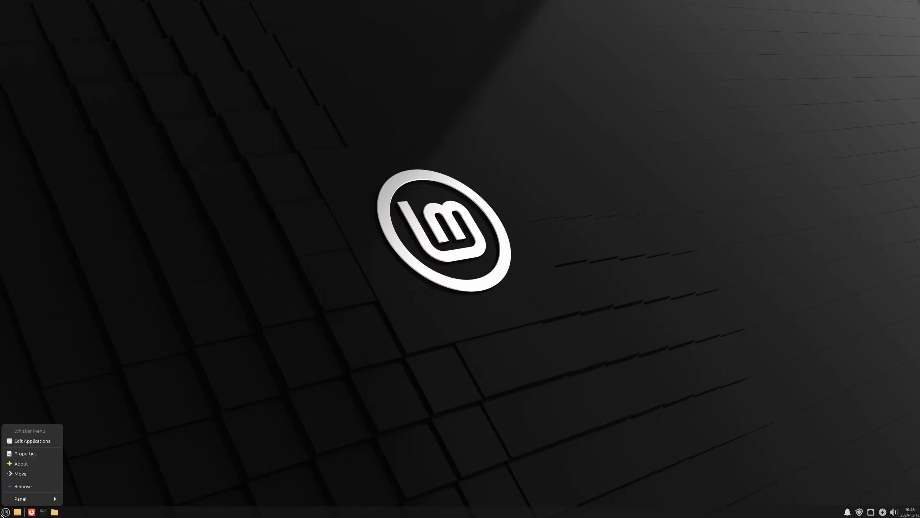
{"action": "left_click", "coordinate": [27, 453]}
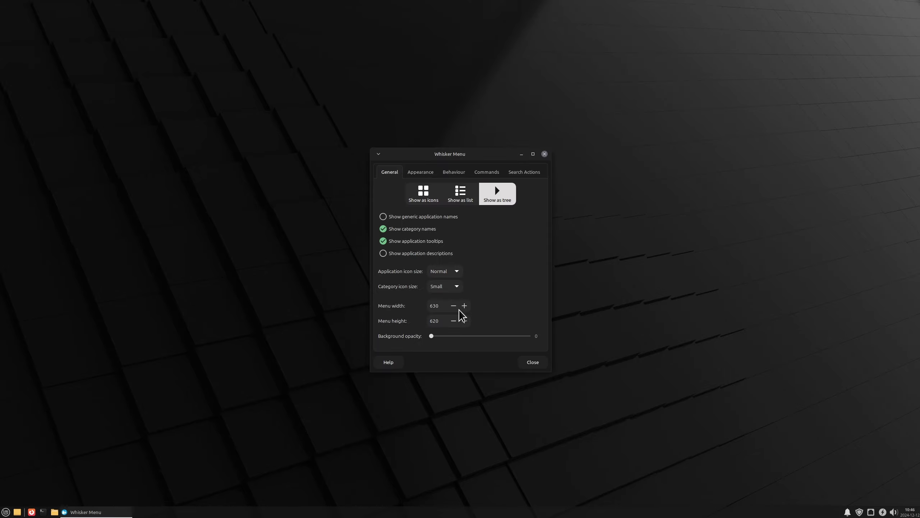
{"action": "left_click", "coordinate": [420, 171]}
{"action": "left_click", "coordinate": [416, 320]}
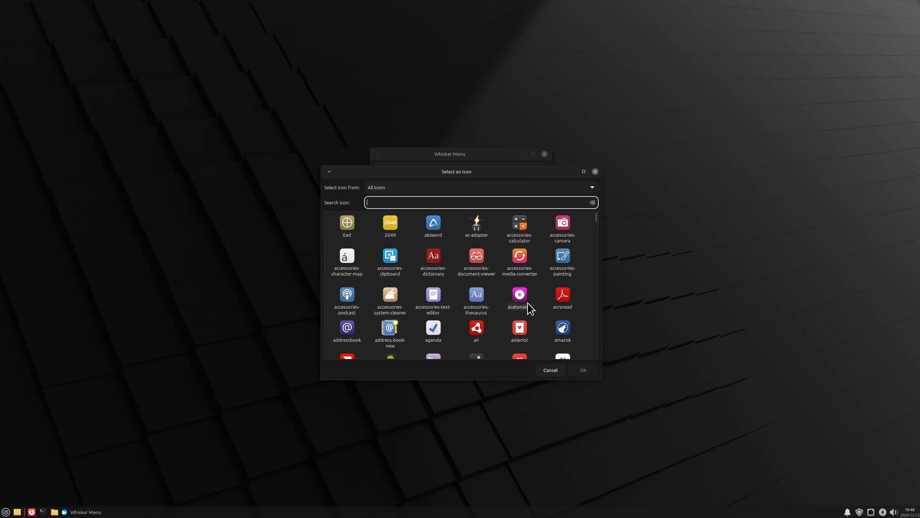
{"action": "left_click", "coordinate": [593, 189]}
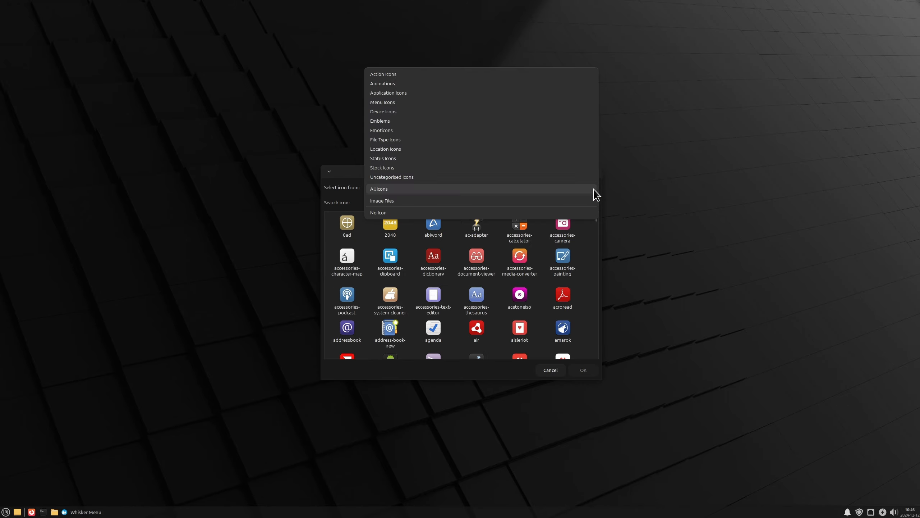
{"action": "left_click", "coordinate": [460, 177]}
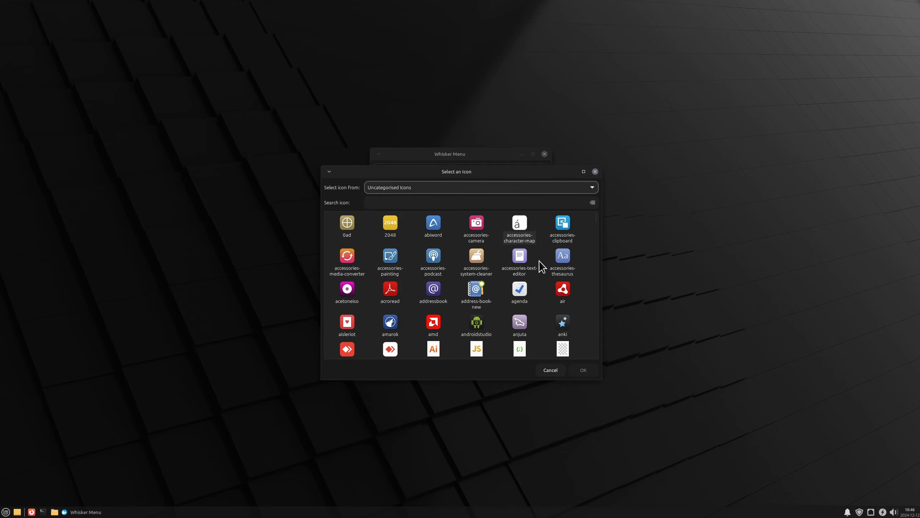
Step: Set the Whisker Menu's panel button icon to linuxmint-menu-laid-back
{"action": "scroll", "coordinate": [546, 306], "scroll_direction": "down", "scroll_amount": 2}
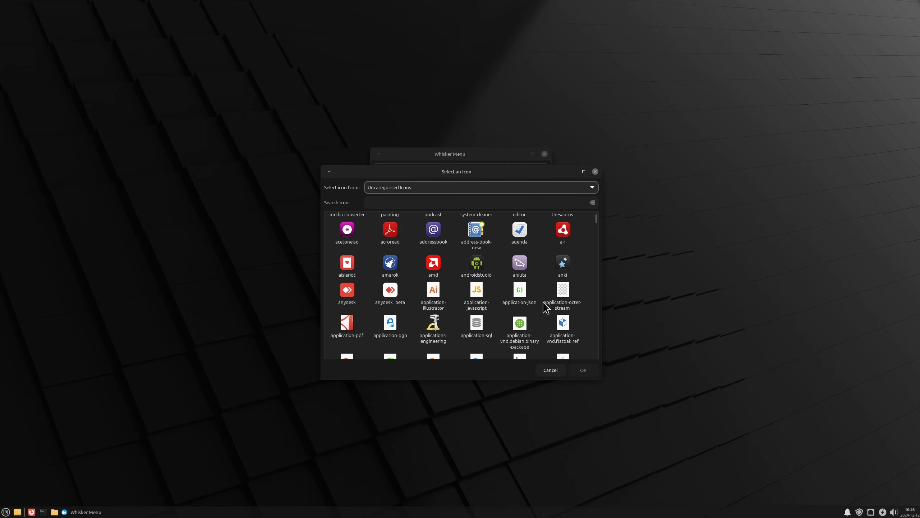
{"action": "scroll", "coordinate": [545, 306], "scroll_direction": "down", "scroll_amount": 3}
{"action": "scroll", "coordinate": [546, 306], "scroll_direction": "down", "scroll_amount": 12}
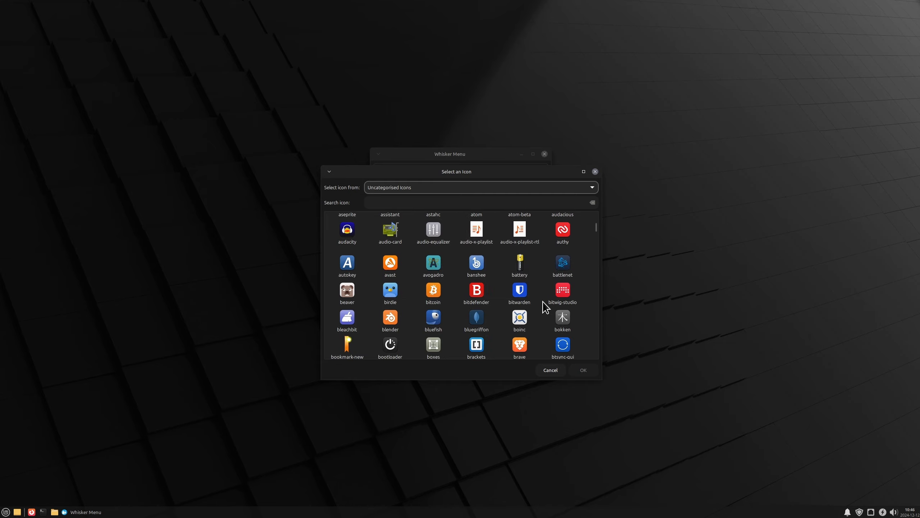
{"action": "scroll", "coordinate": [546, 306], "scroll_direction": "down", "scroll_amount": 12}
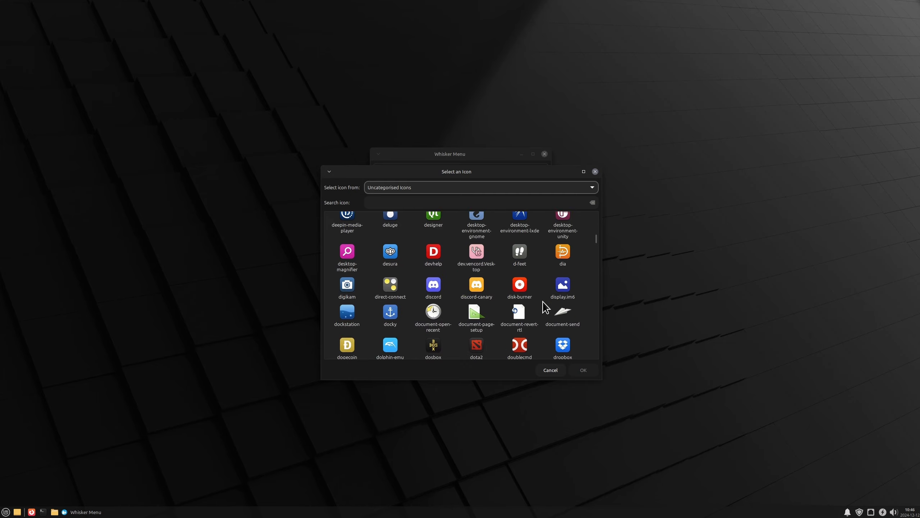
{"action": "scroll", "coordinate": [546, 306], "scroll_direction": "down", "scroll_amount": 12}
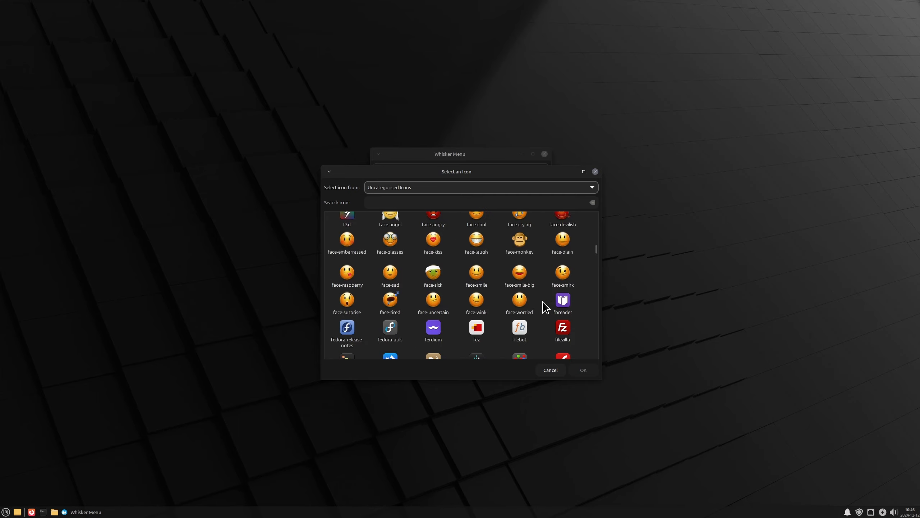
{"action": "scroll", "coordinate": [546, 306], "scroll_direction": "down", "scroll_amount": 12}
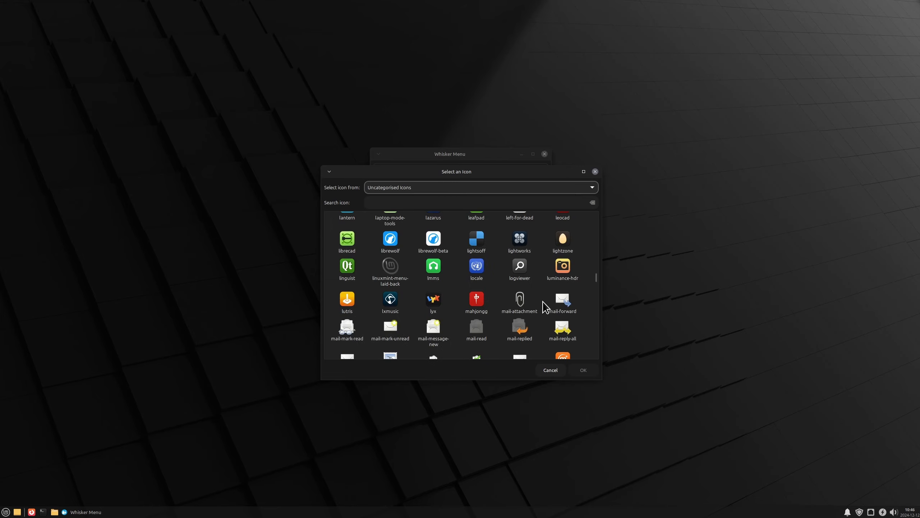
{"action": "scroll", "coordinate": [545, 306], "scroll_direction": "down", "scroll_amount": 1}
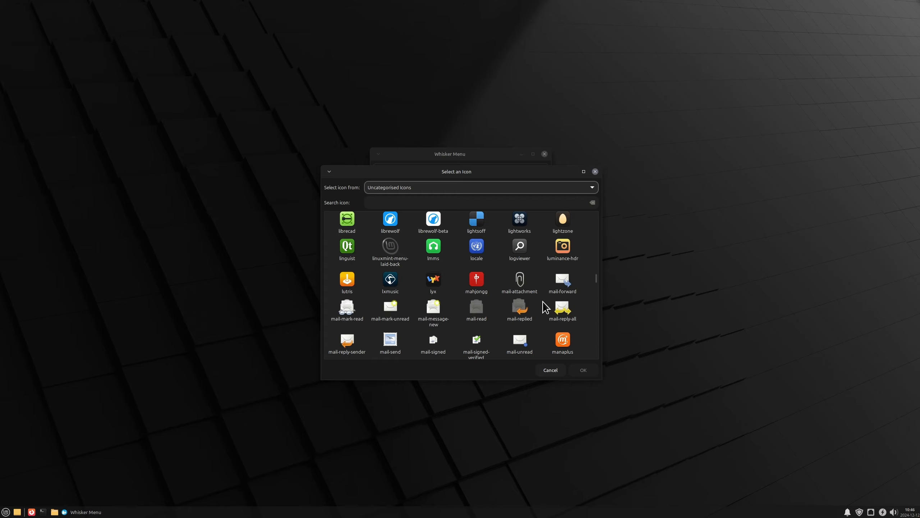
{"action": "scroll", "coordinate": [545, 307], "scroll_direction": "up", "scroll_amount": 2}
{"action": "left_click", "coordinate": [393, 288]}
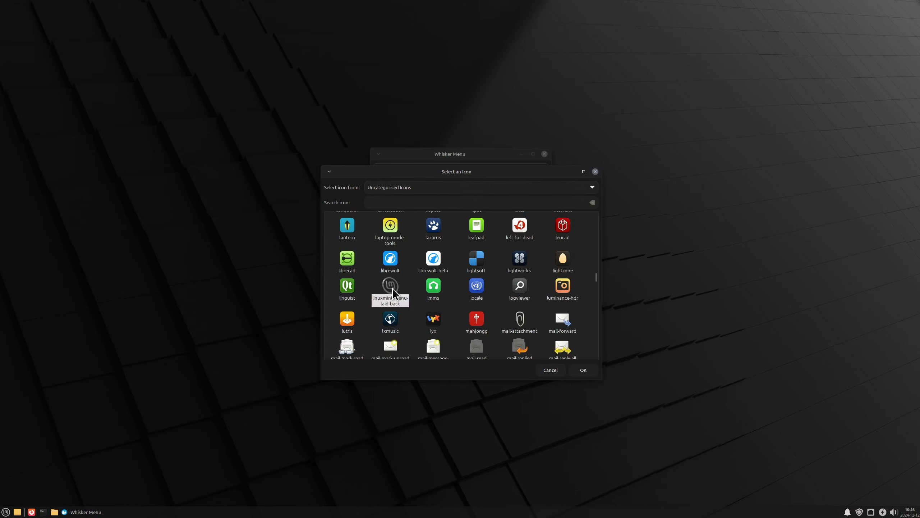
{"action": "left_click", "coordinate": [583, 370]}
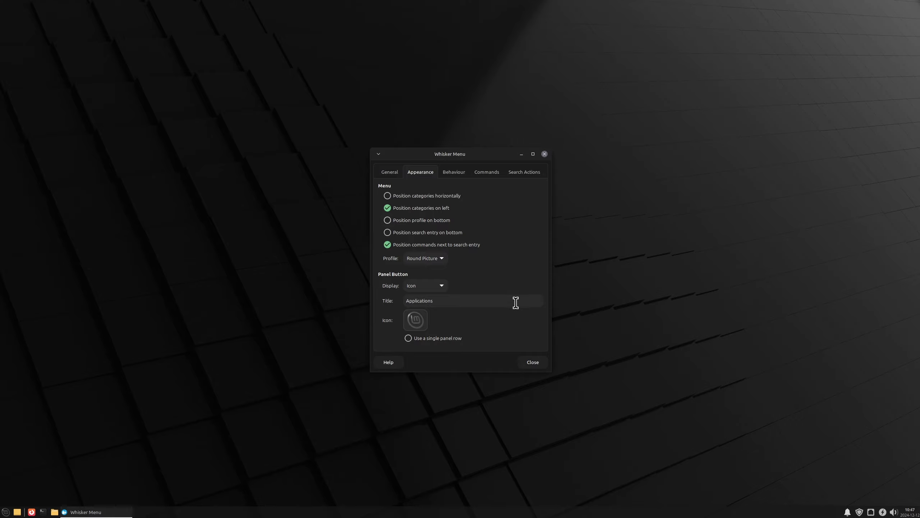
Step: Preview the Whisker Menu with its new panel icon and close the Whisker Menu properties
{"action": "left_click", "coordinate": [5, 512]}
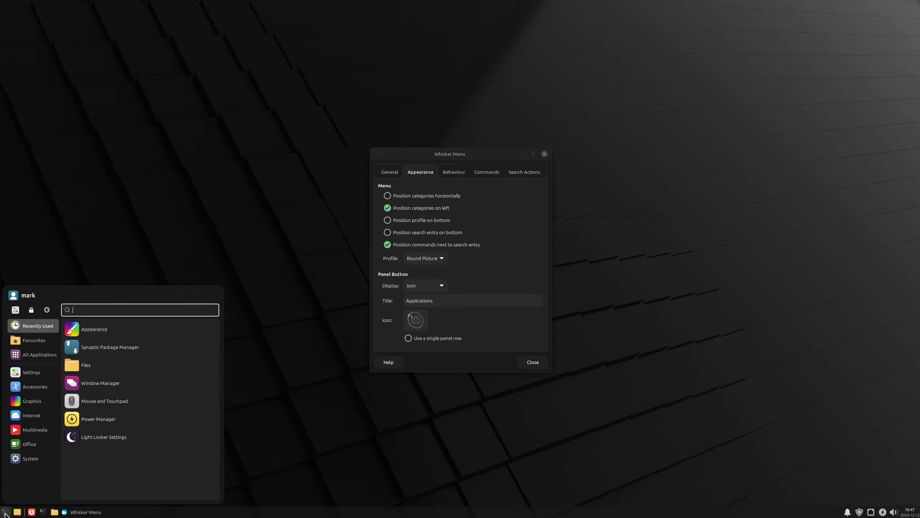
{"action": "left_click", "coordinate": [441, 433]}
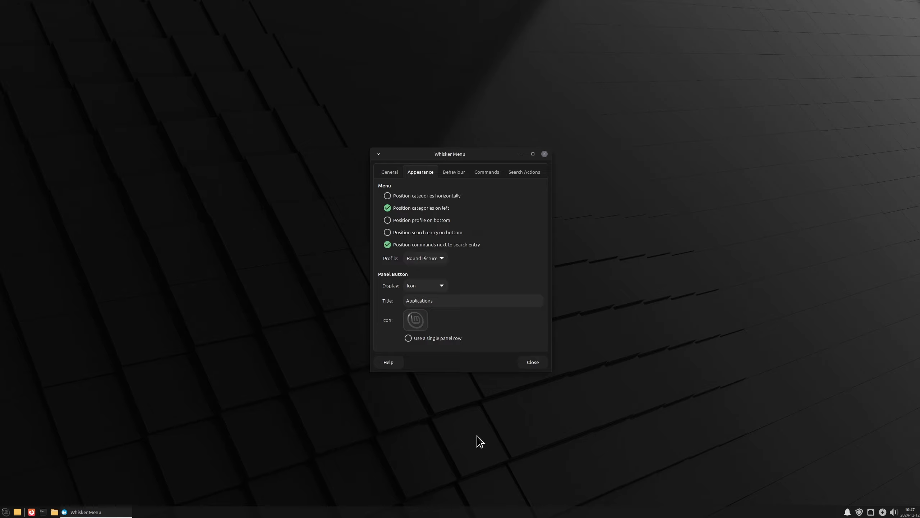
{"action": "left_click", "coordinate": [532, 362]}
Step: Open the default font chooser in the Appearance settings and search for "noto sans regular"
{"action": "left_click", "coordinate": [6, 512]}
{"action": "left_click", "coordinate": [91, 327]}
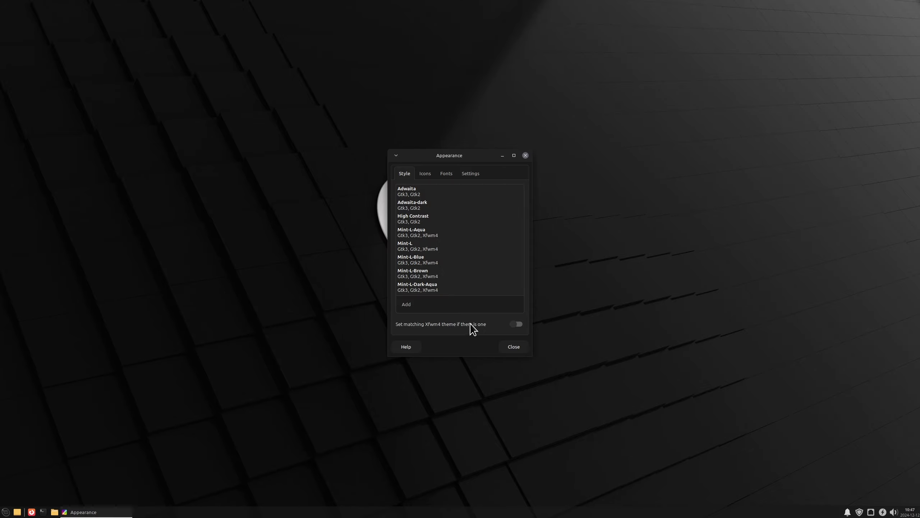
{"action": "left_click", "coordinate": [446, 174]}
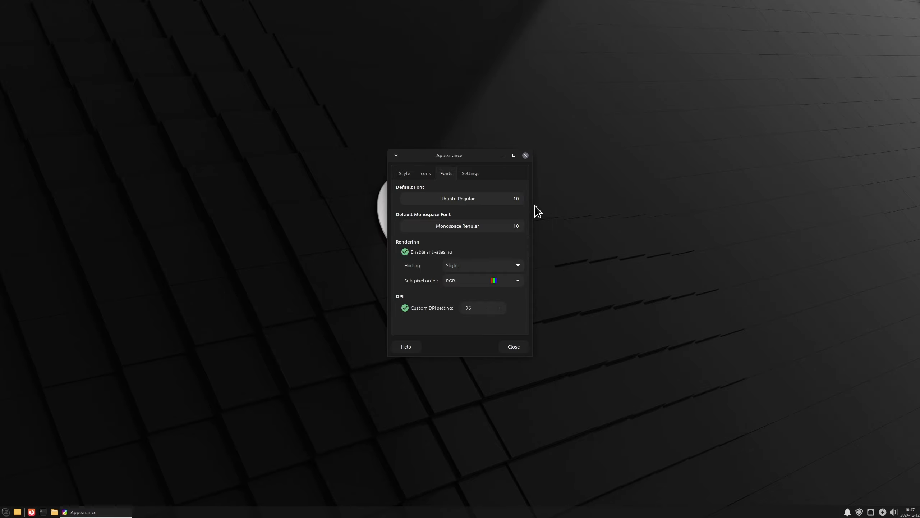
{"action": "left_click", "coordinate": [516, 201]}
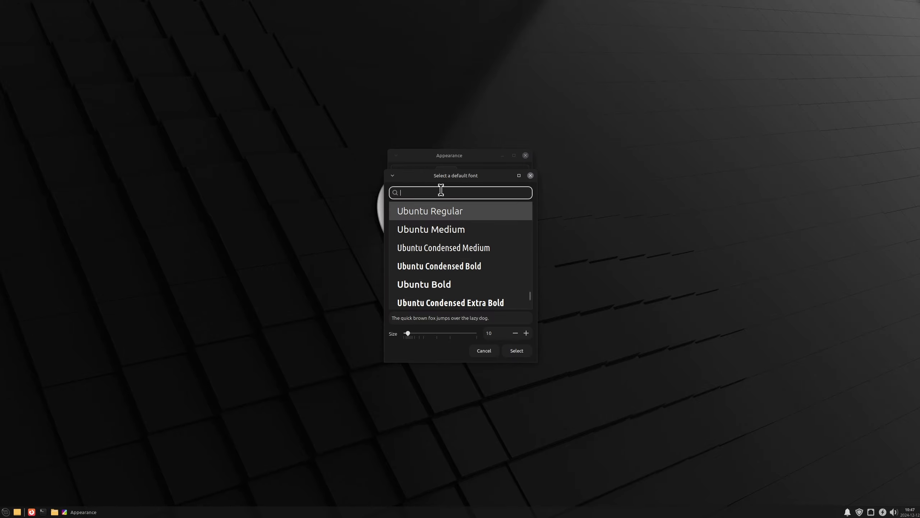
{"action": "type", "text": "noto sa"}
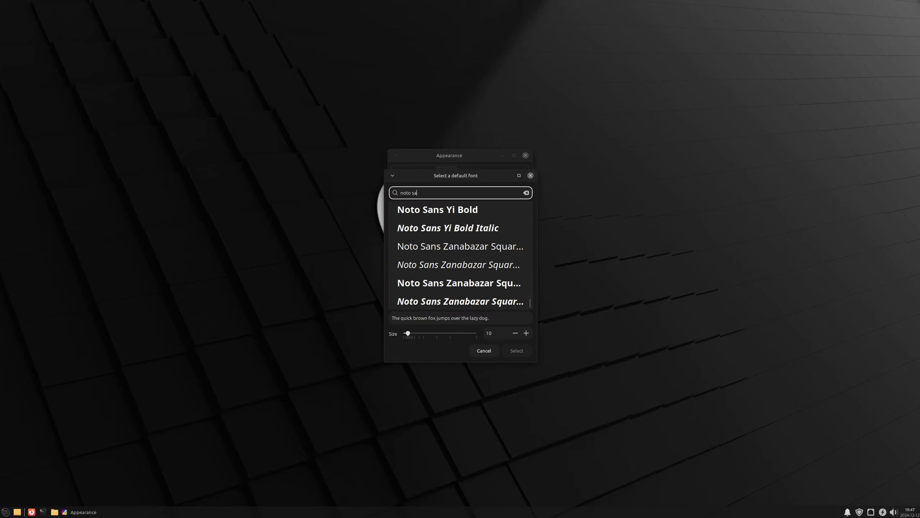
{"action": "type", "text": "ns regular"}
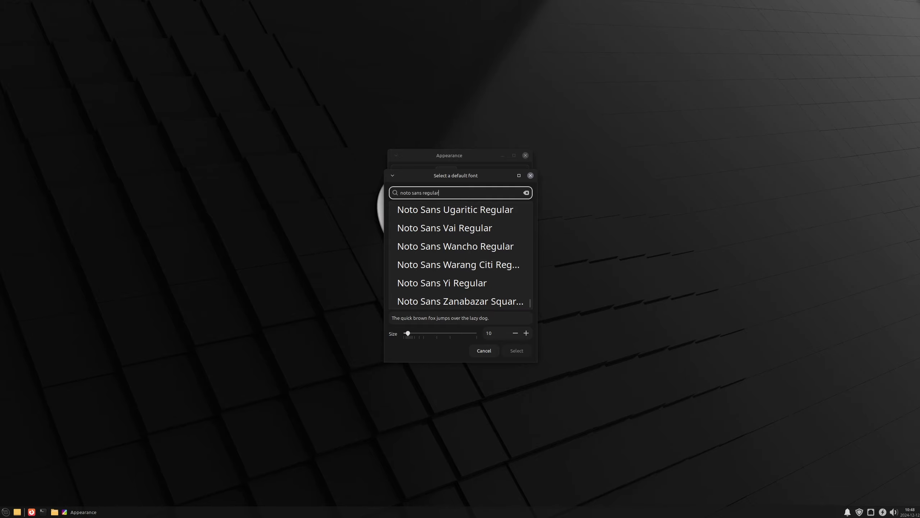
Step: Choose Noto Sans Regular at size 12.4 as the default font
{"action": "scroll", "coordinate": [488, 243], "scroll_direction": "up", "scroll_amount": 15}
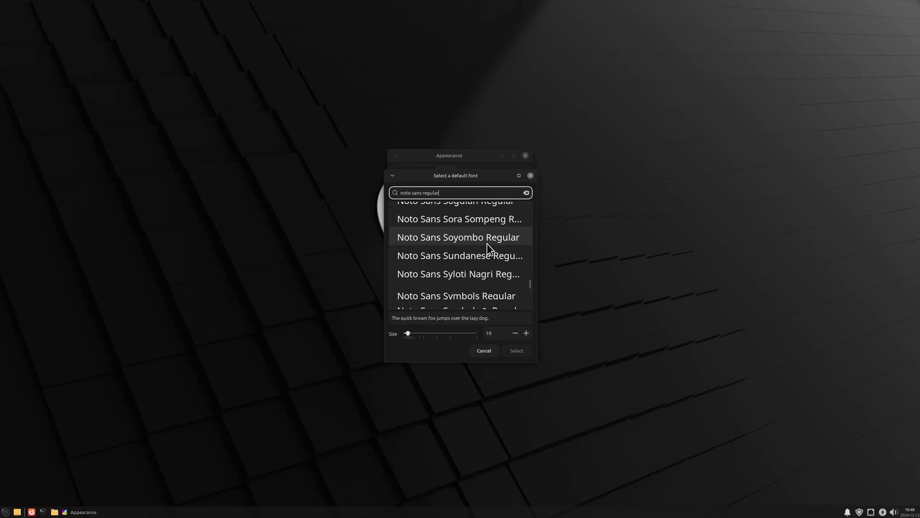
{"action": "scroll", "coordinate": [488, 244], "scroll_direction": "up", "scroll_amount": 15}
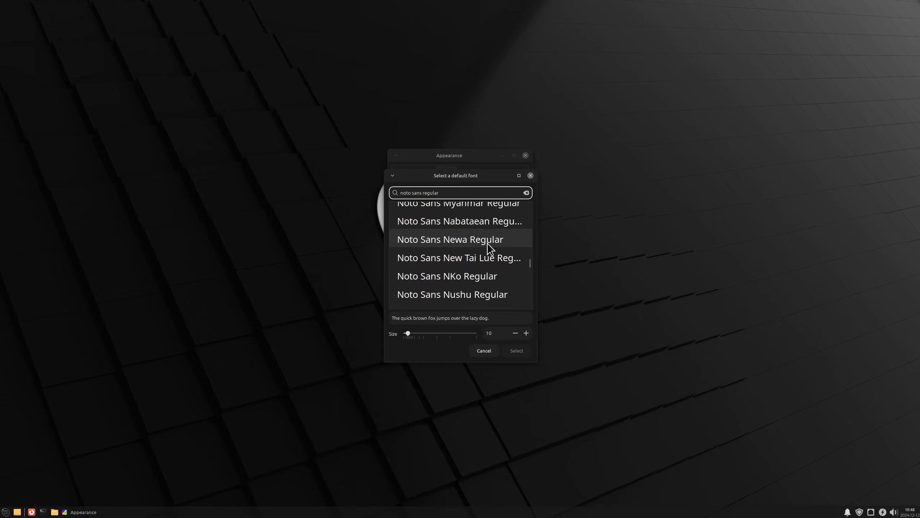
{"action": "scroll", "coordinate": [489, 248], "scroll_direction": "up", "scroll_amount": 15}
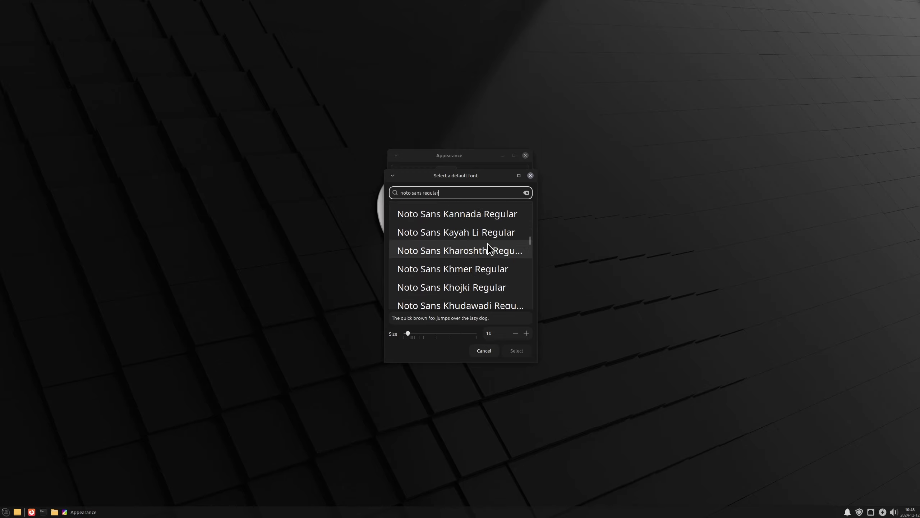
{"action": "scroll", "coordinate": [489, 248], "scroll_direction": "up", "scroll_amount": 8}
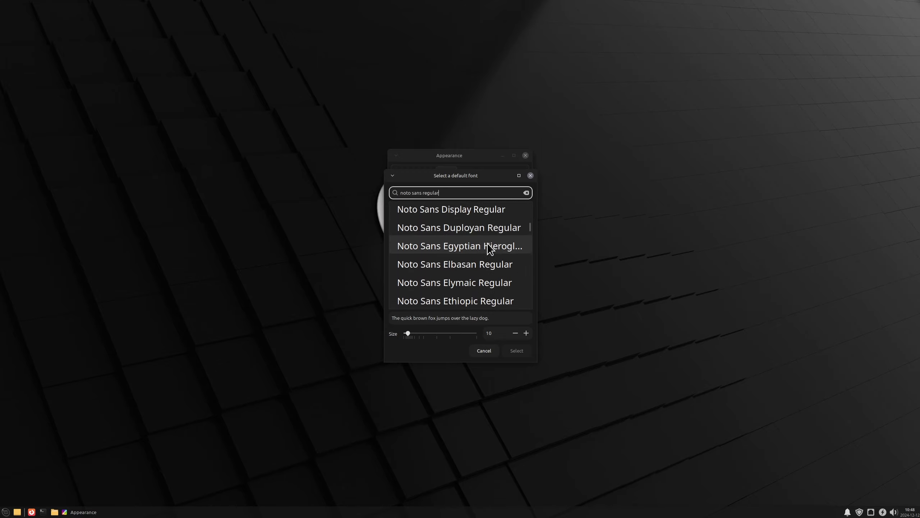
{"action": "scroll", "coordinate": [489, 248], "scroll_direction": "up", "scroll_amount": 15}
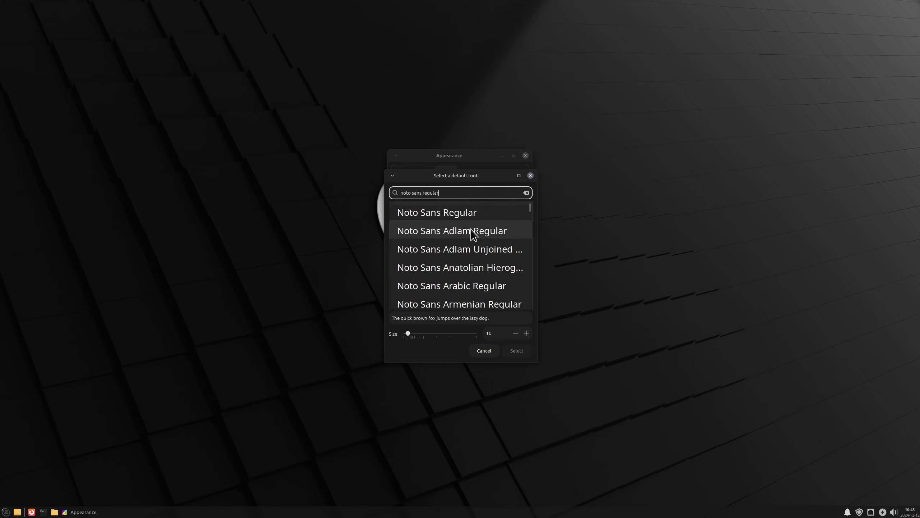
{"action": "left_click", "coordinate": [471, 216]}
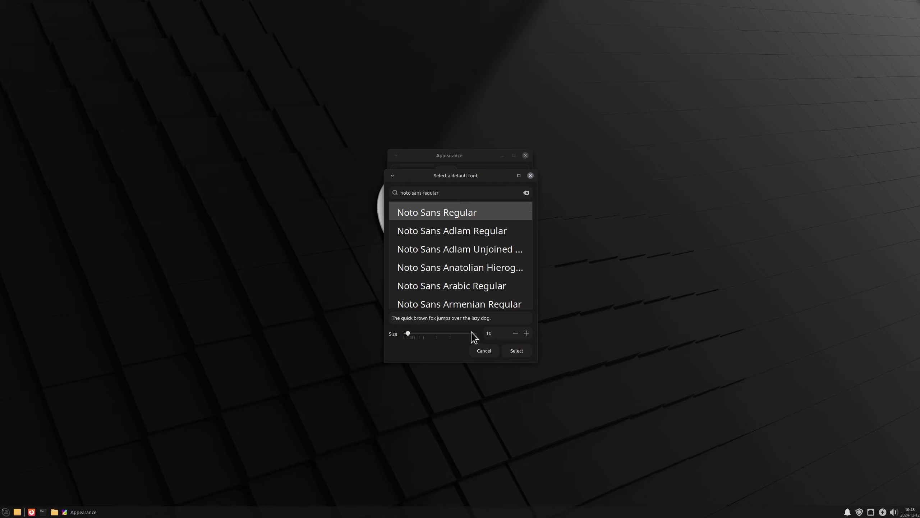
{"action": "left_click", "coordinate": [527, 334]}
{"action": "left_click", "coordinate": [526, 334]}
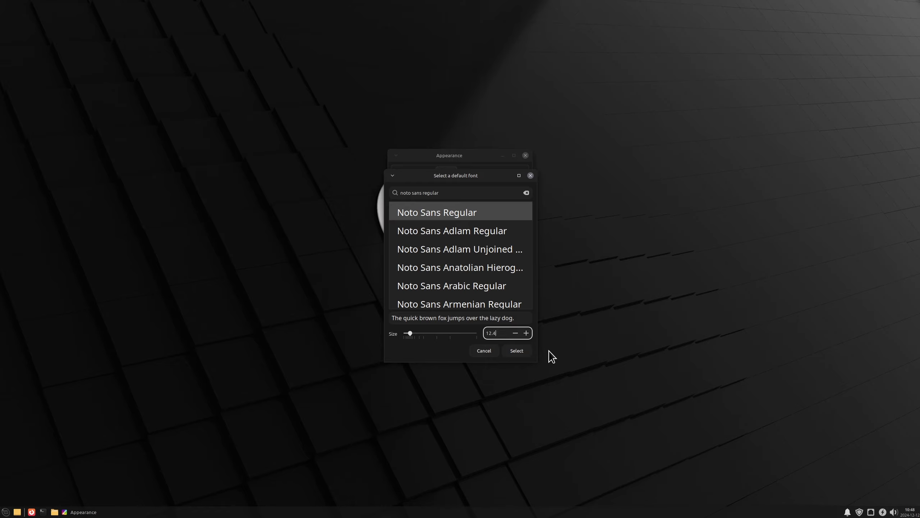
{"action": "left_click", "coordinate": [518, 351]}
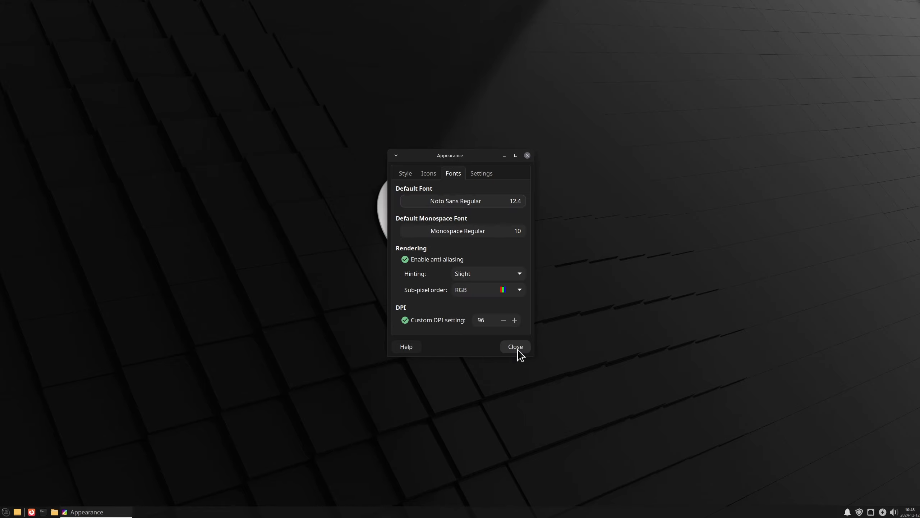
Step: Set the default monospace font's size to 12 and the font hinting to Full
{"action": "left_click", "coordinate": [487, 235]}
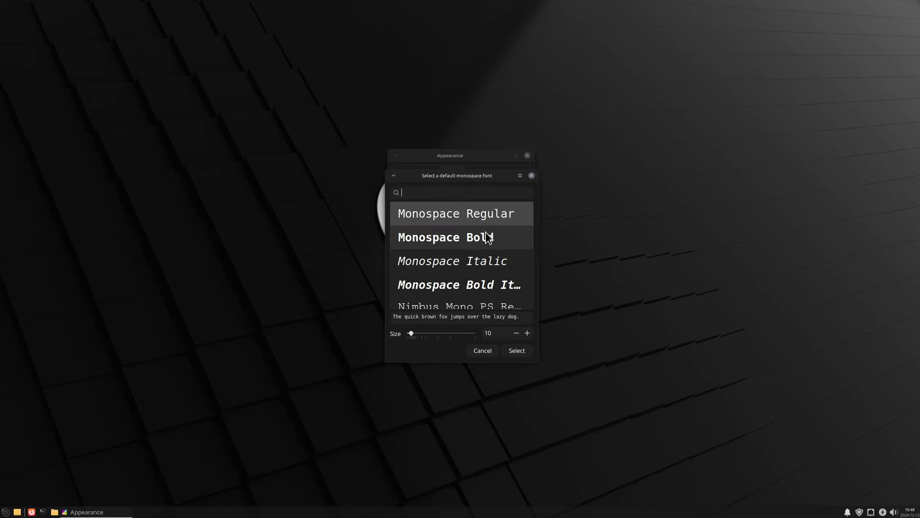
{"action": "left_click", "coordinate": [527, 334]}
{"action": "left_click", "coordinate": [527, 333]}
{"action": "left_click", "coordinate": [517, 350]}
{"action": "left_click", "coordinate": [511, 275]}
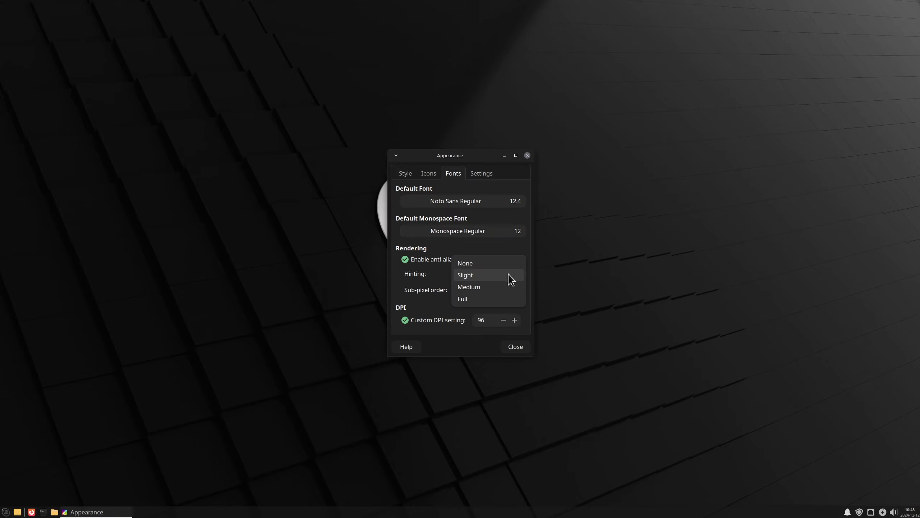
{"action": "left_click", "coordinate": [485, 299]}
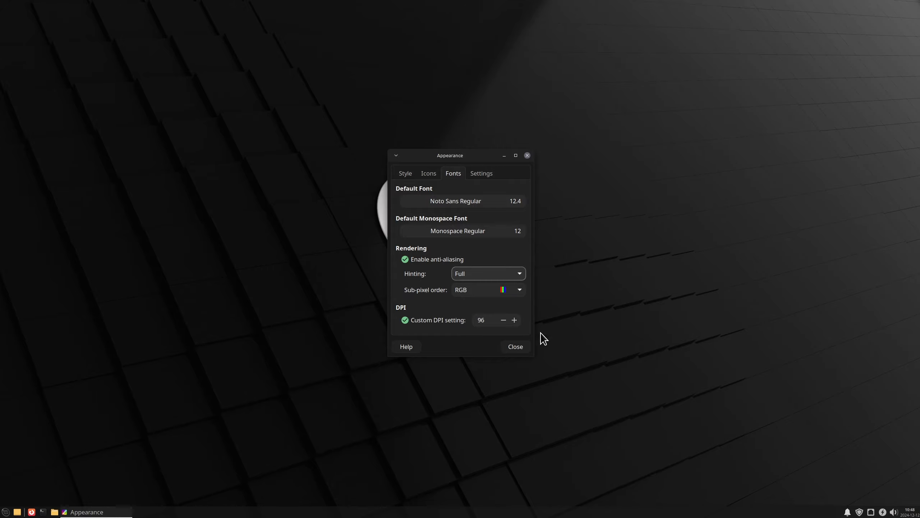
Step: Preview the new default font in the Whisker Menu's categories and application lists
{"action": "left_click", "coordinate": [5, 510]}
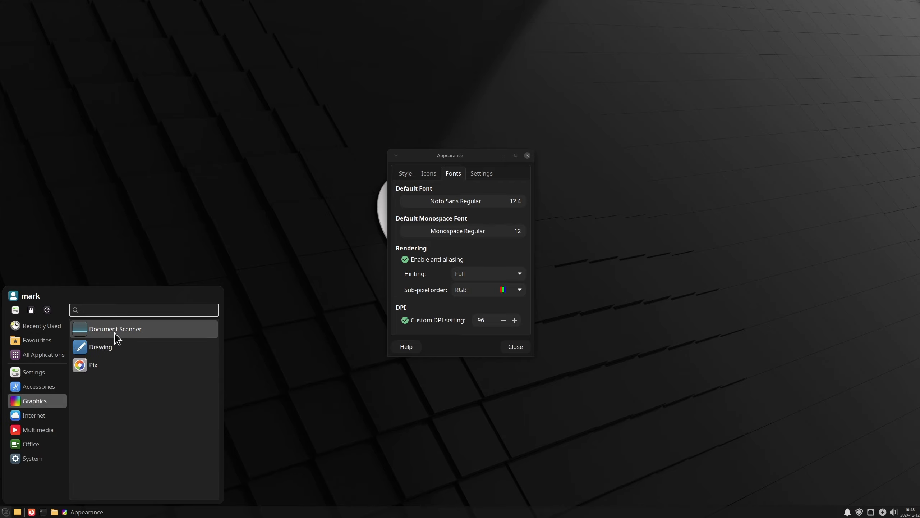
{"action": "left_click", "coordinate": [338, 408]}
Step: Apply the Sardi Ghost Flexible icon theme in the Appearance settings
{"action": "right_click", "coordinate": [266, 296]}
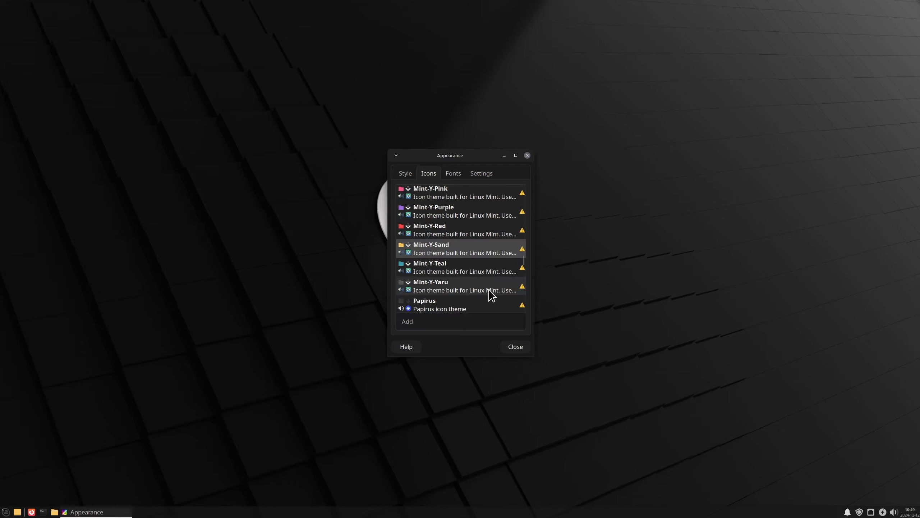
{"action": "scroll", "coordinate": [489, 289], "scroll_direction": "down", "scroll_amount": 6}
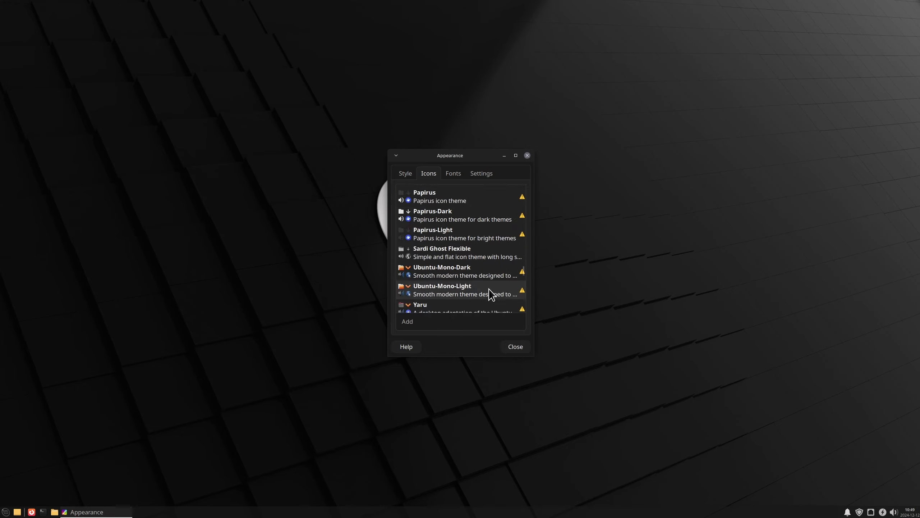
{"action": "scroll", "coordinate": [491, 294], "scroll_direction": "down", "scroll_amount": 10}
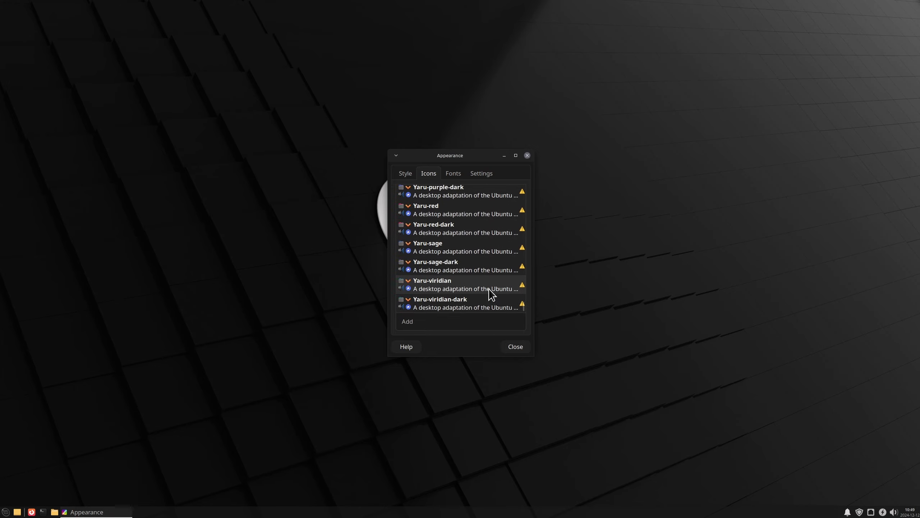
{"action": "scroll", "coordinate": [489, 289], "scroll_direction": "up", "scroll_amount": 10}
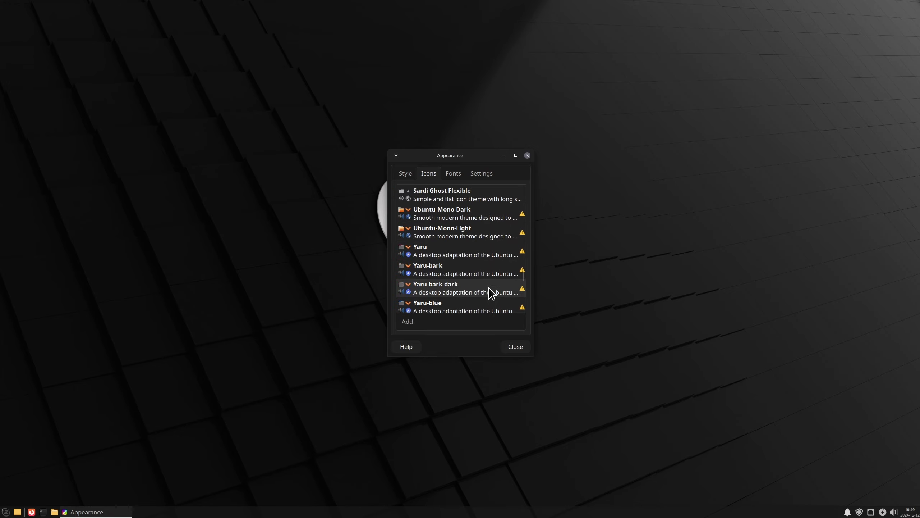
{"action": "scroll", "coordinate": [489, 288], "scroll_direction": "down", "scroll_amount": 3}
{"action": "scroll", "coordinate": [489, 287], "scroll_direction": "up", "scroll_amount": 3}
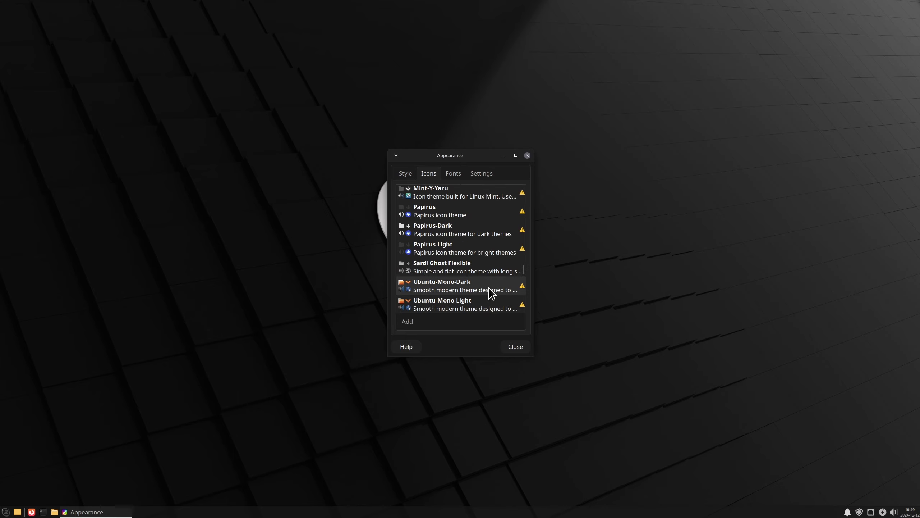
{"action": "left_click", "coordinate": [439, 263]}
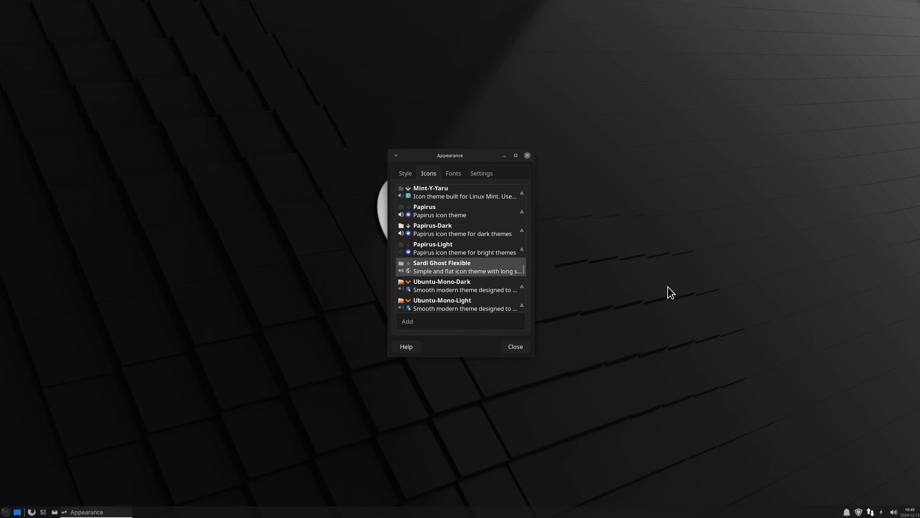
Step: Remove the Show Desktop item from the panel and confirm its removal
{"action": "right_click", "coordinate": [17, 512]}
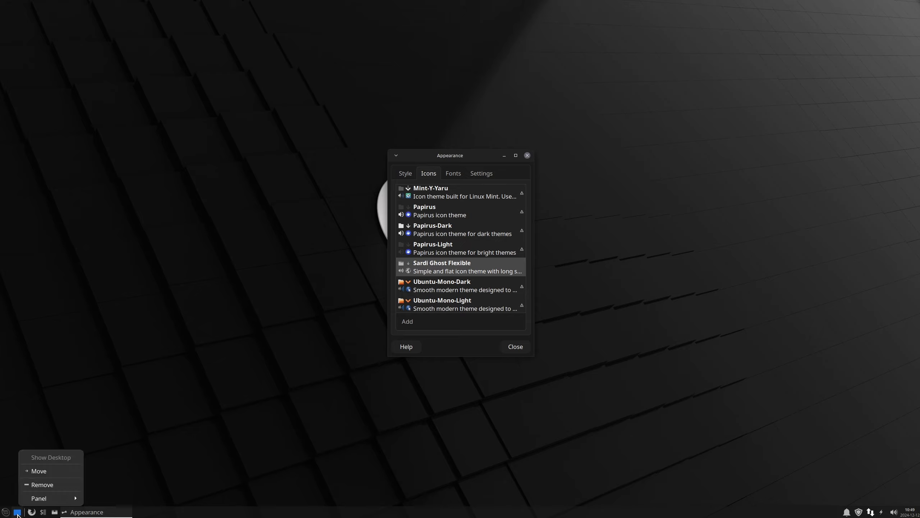
{"action": "left_click", "coordinate": [52, 489]}
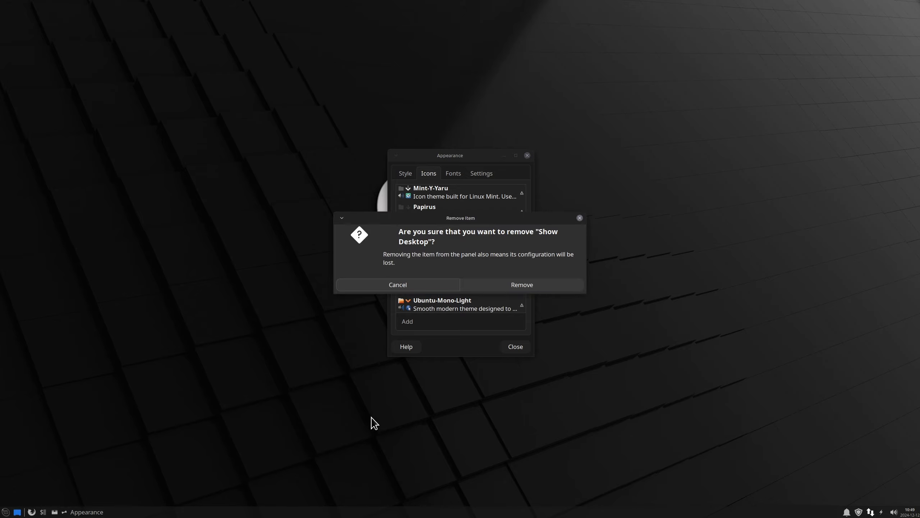
{"action": "left_click", "coordinate": [521, 285]}
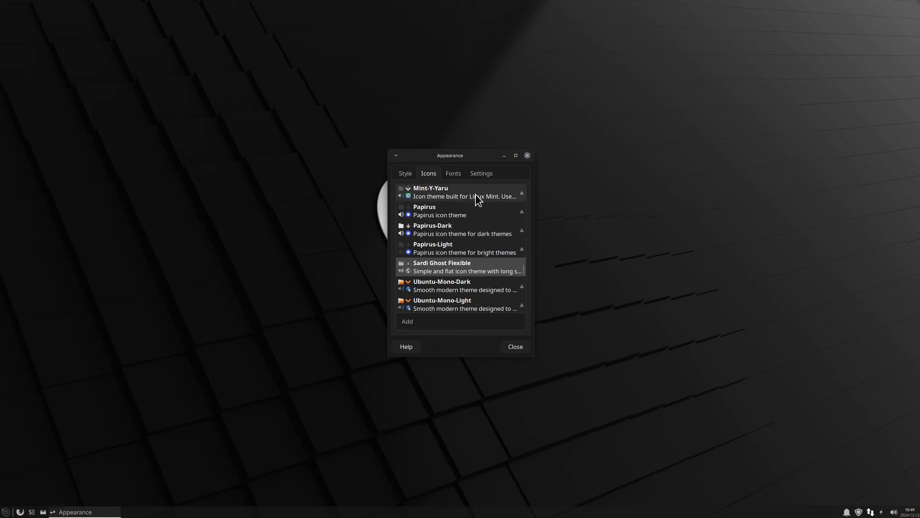
Step: Look through the full list of installed icon themes, from Adwaita to Yaru-viridian-dark, and check their cache-file warnings
{"action": "scroll", "coordinate": [489, 290], "scroll_direction": "down", "scroll_amount": 15}
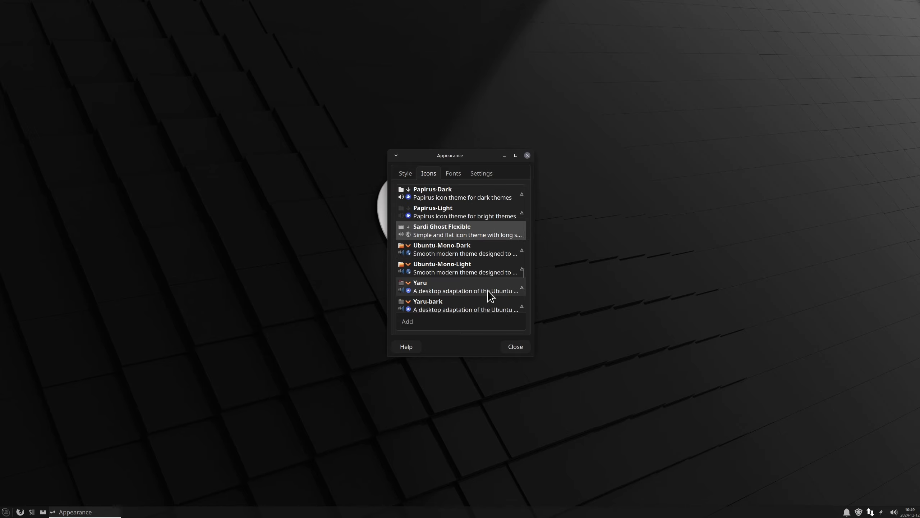
{"action": "scroll", "coordinate": [507, 290], "scroll_direction": "down", "scroll_amount": 6}
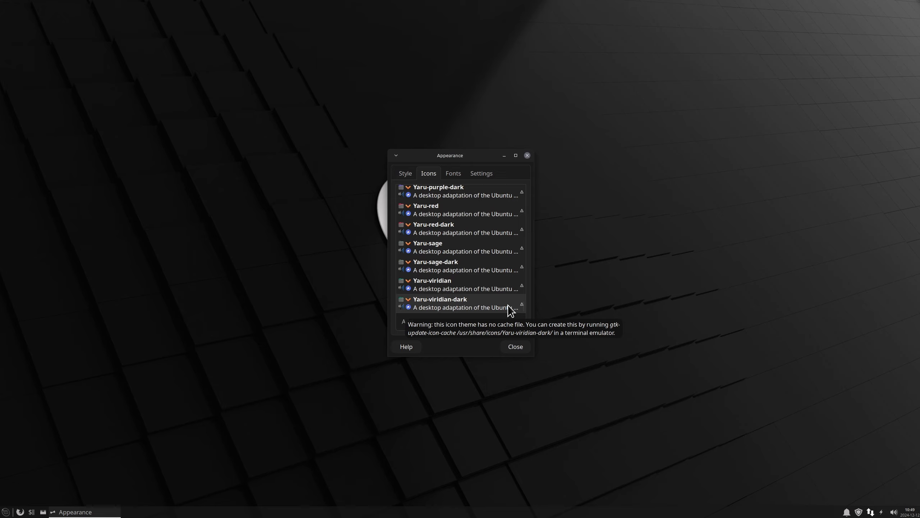
{"action": "scroll", "coordinate": [476, 293], "scroll_direction": "up", "scroll_amount": 20}
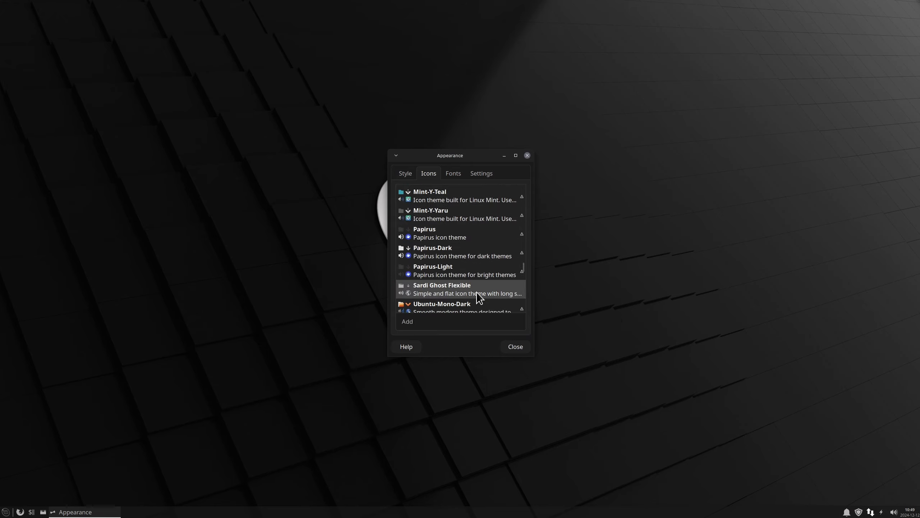
{"action": "scroll", "coordinate": [478, 297], "scroll_direction": "up", "scroll_amount": 15}
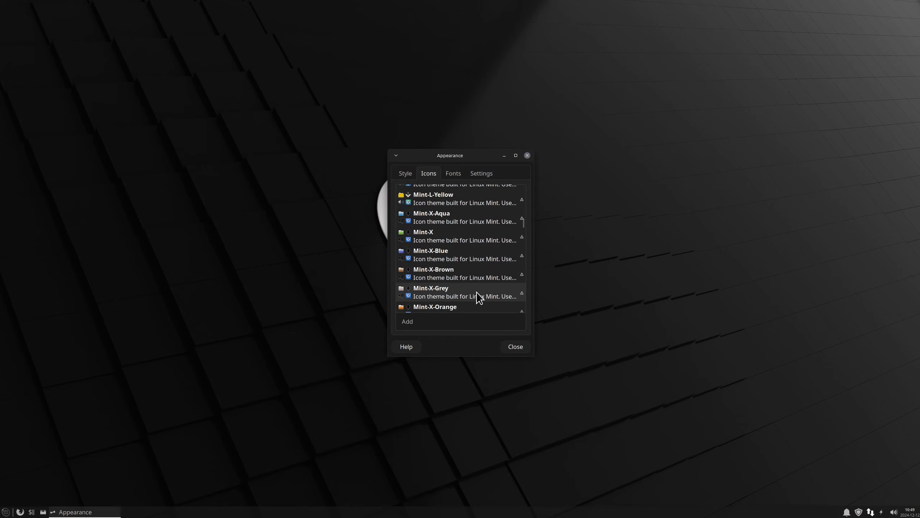
{"action": "scroll", "coordinate": [479, 298], "scroll_direction": "up", "scroll_amount": 15}
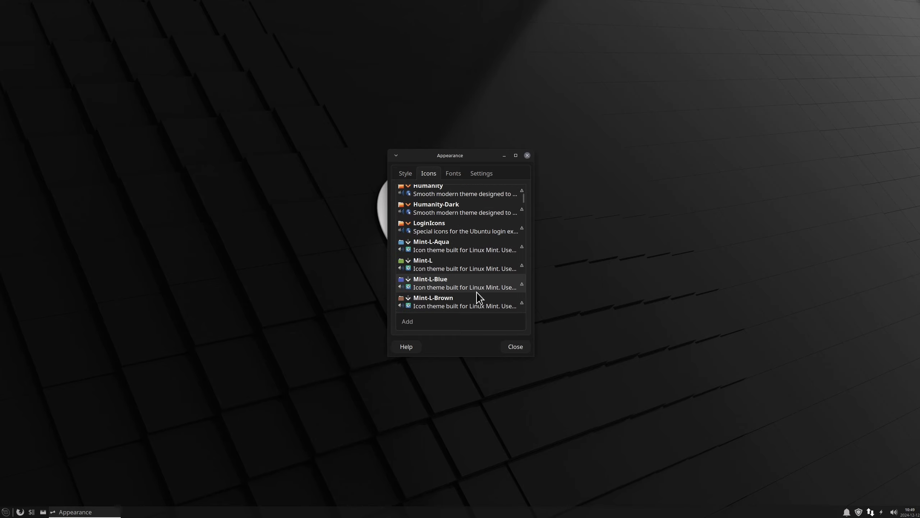
{"action": "scroll", "coordinate": [479, 298], "scroll_direction": "up", "scroll_amount": 5}
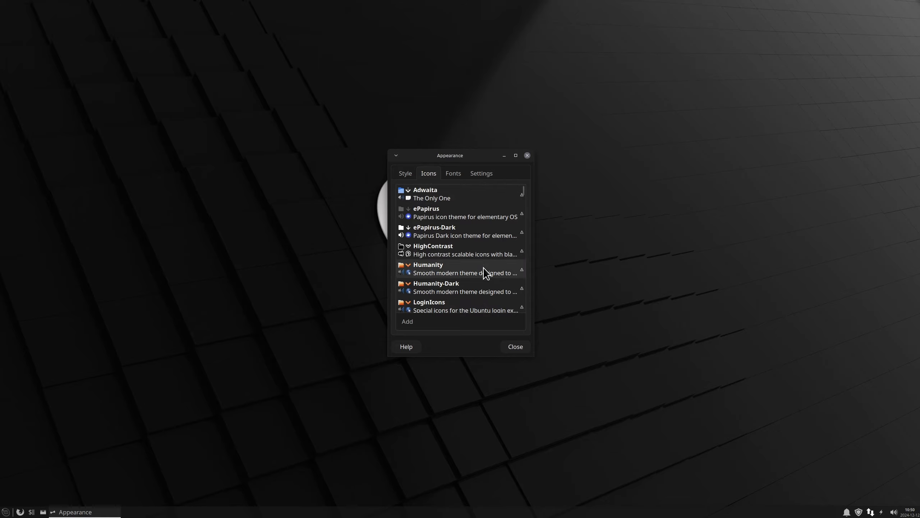
{"action": "scroll", "coordinate": [487, 282], "scroll_direction": "down", "scroll_amount": 18}
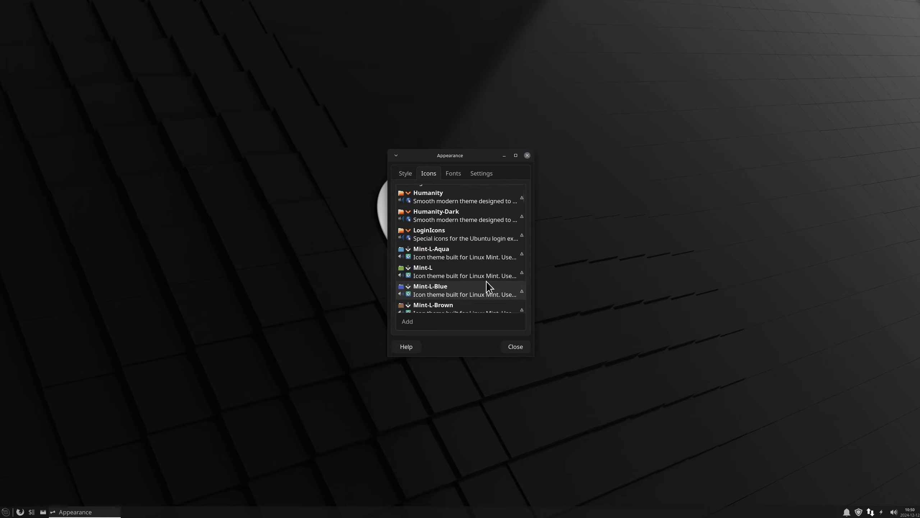
{"action": "scroll", "coordinate": [486, 283], "scroll_direction": "down", "scroll_amount": 20}
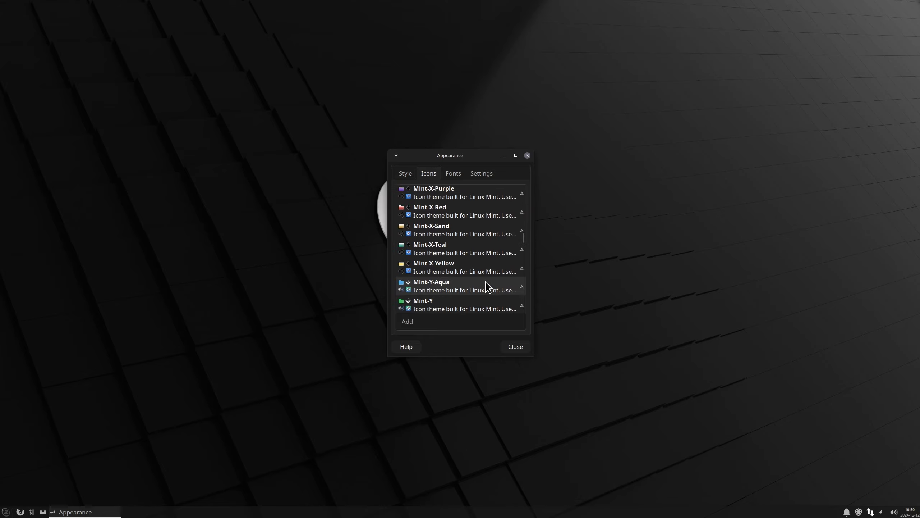
{"action": "scroll", "coordinate": [488, 286], "scroll_direction": "down", "scroll_amount": 20}
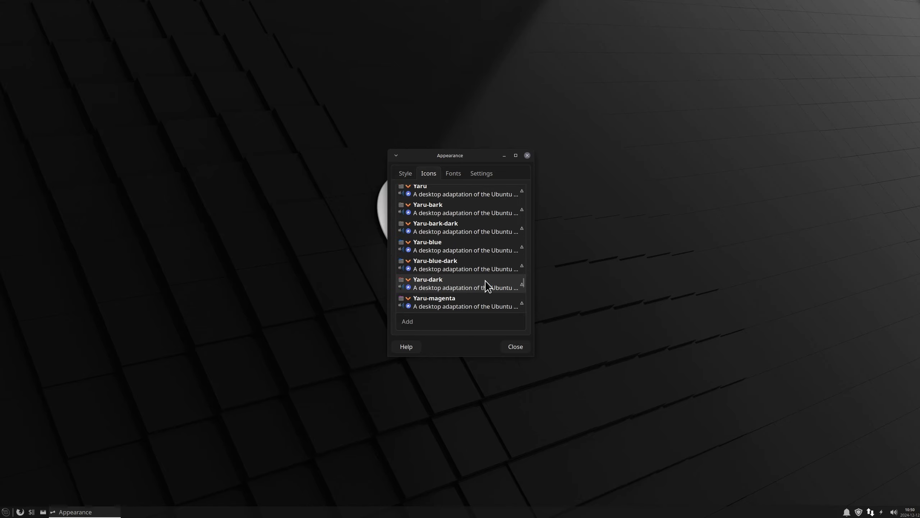
{"action": "scroll", "coordinate": [484, 285], "scroll_direction": "down", "scroll_amount": 4}
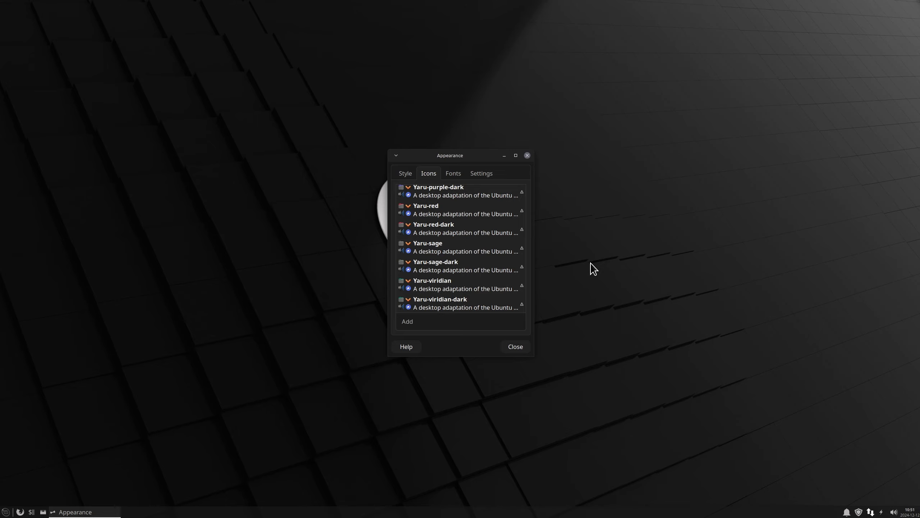
Step: Preview the Sardi Ghost Flexible icons in the Whisker Menu's Settings category, then close the menu
{"action": "left_click", "coordinate": [5, 511]}
{"action": "scroll", "coordinate": [130, 463], "scroll_direction": "down", "scroll_amount": 3}
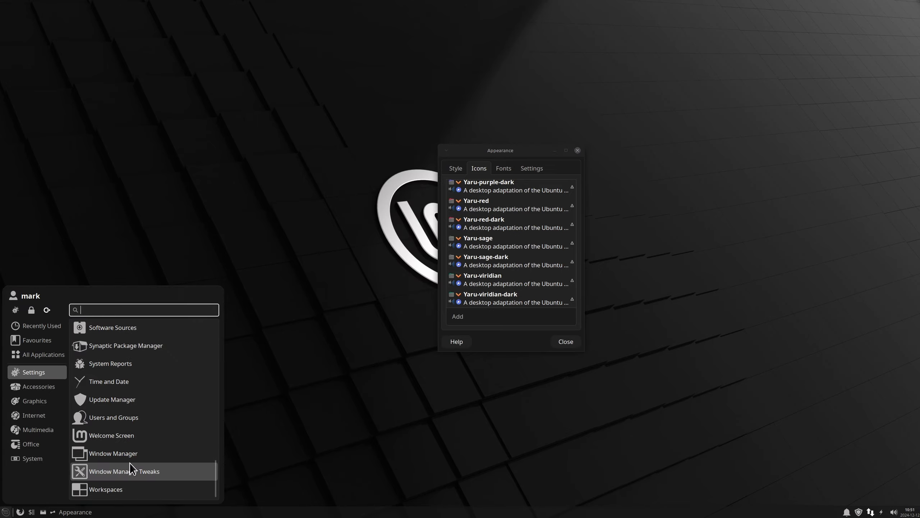
{"action": "scroll", "coordinate": [130, 462], "scroll_direction": "up", "scroll_amount": 8}
{"action": "scroll", "coordinate": [129, 462], "scroll_direction": "down", "scroll_amount": 5}
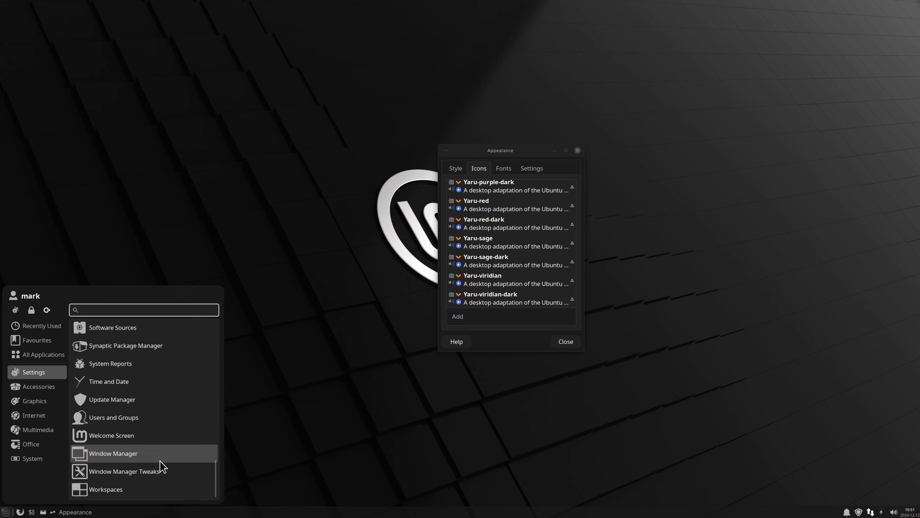
{"action": "left_click", "coordinate": [337, 442]}
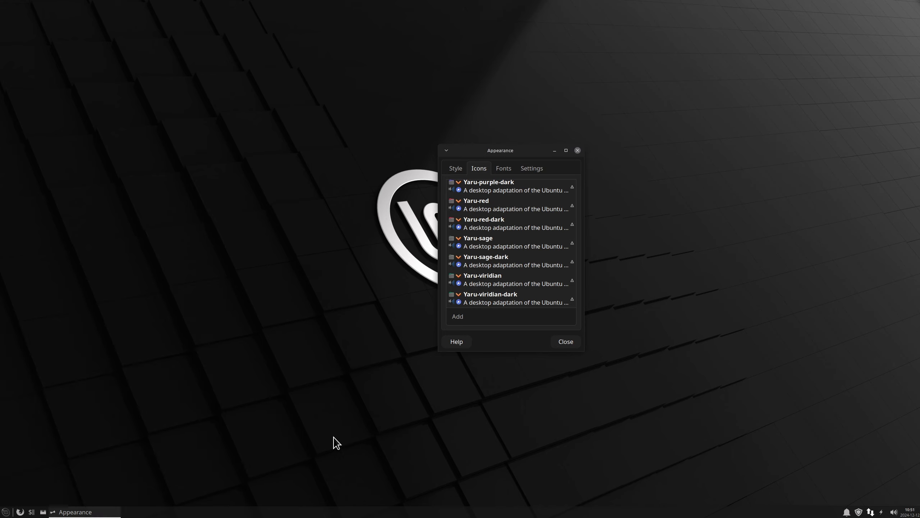